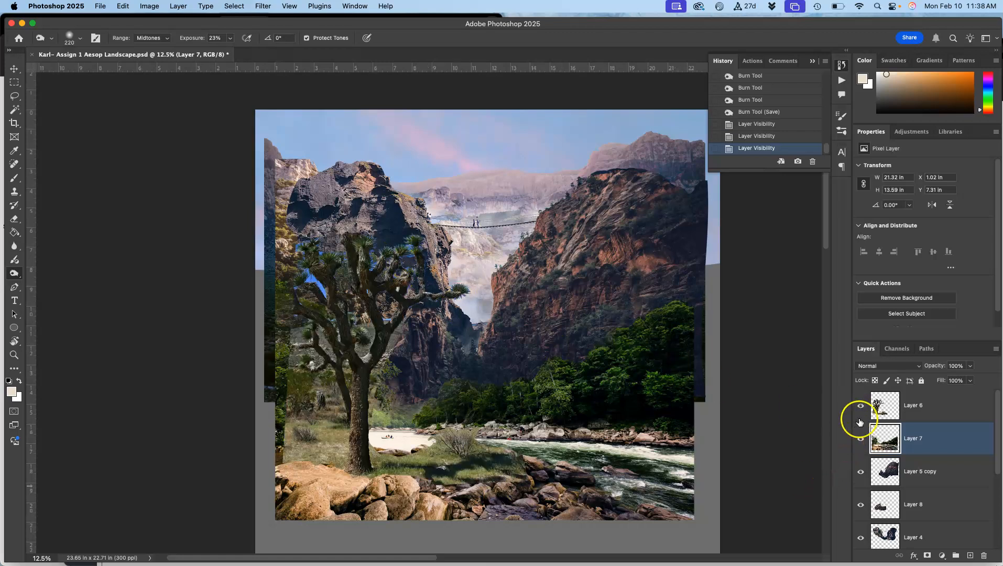
Compare the composite without the Joshua tree's Layer 6, then adjust that layer's Levels with midtones at 1.06 and slightly narrowed output levels
left_click(860, 406)
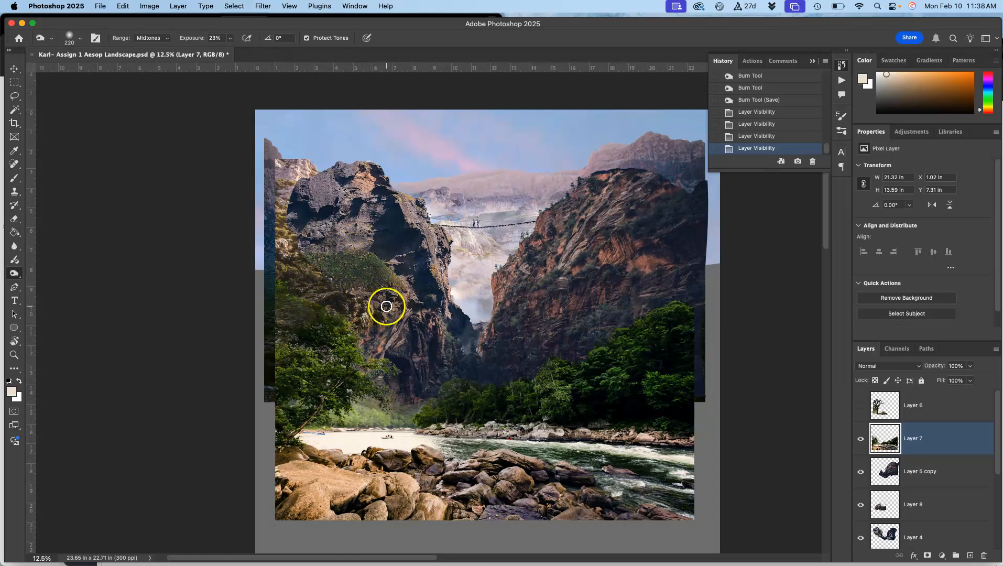
left_click(861, 408)
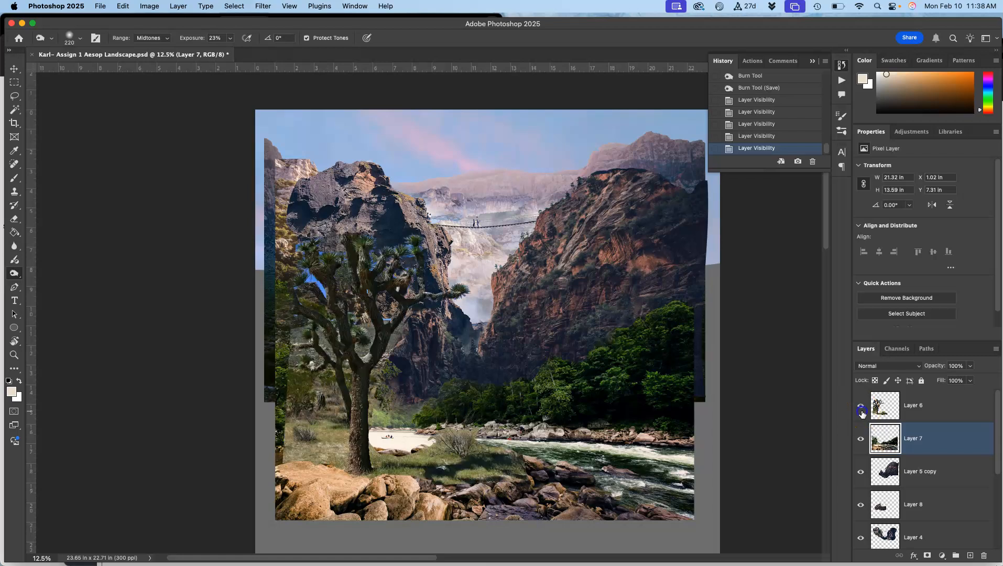
left_click(919, 407)
scroll(439, 325, "up", 2)
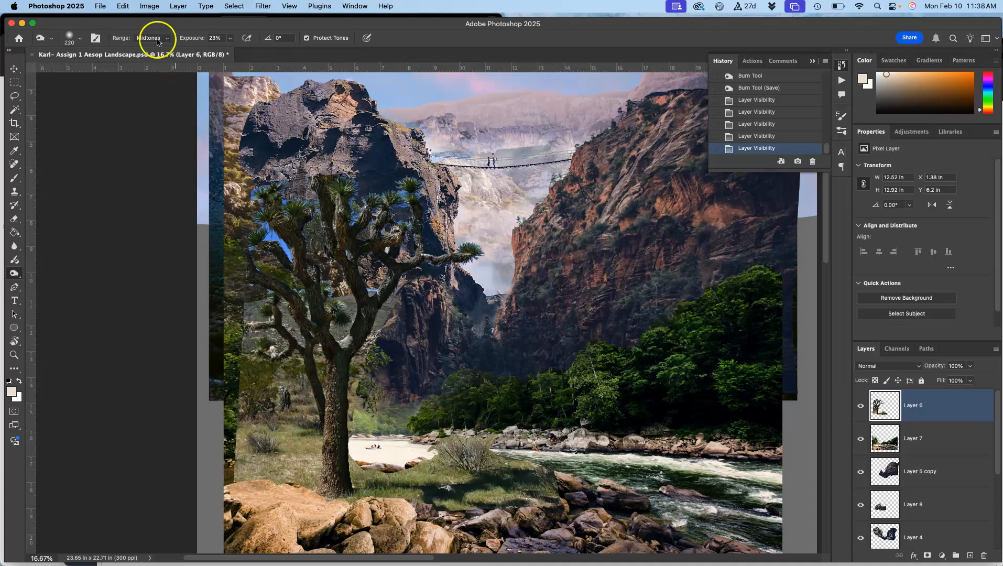
left_click(149, 7)
mouse_move(168, 35)
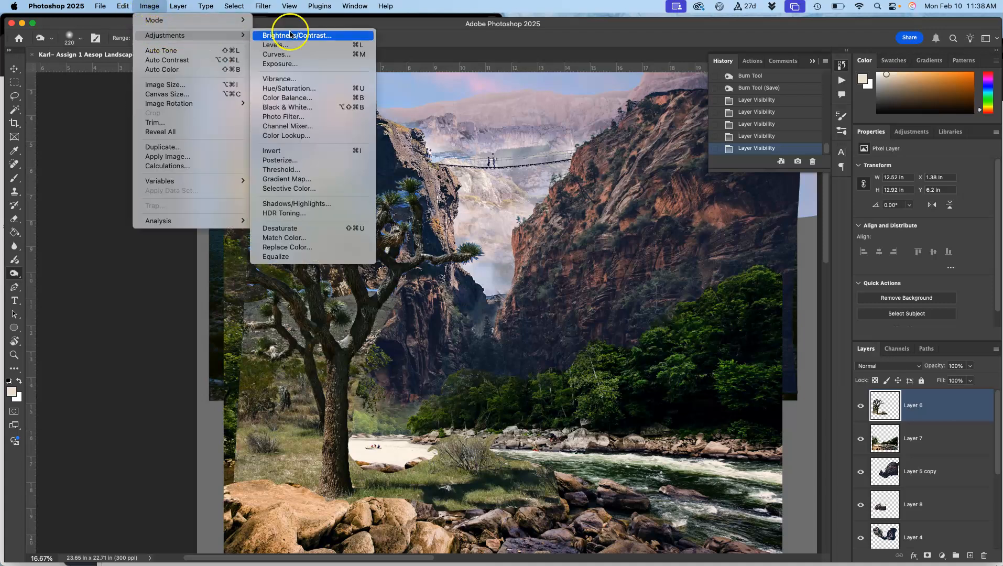
left_click(302, 46)
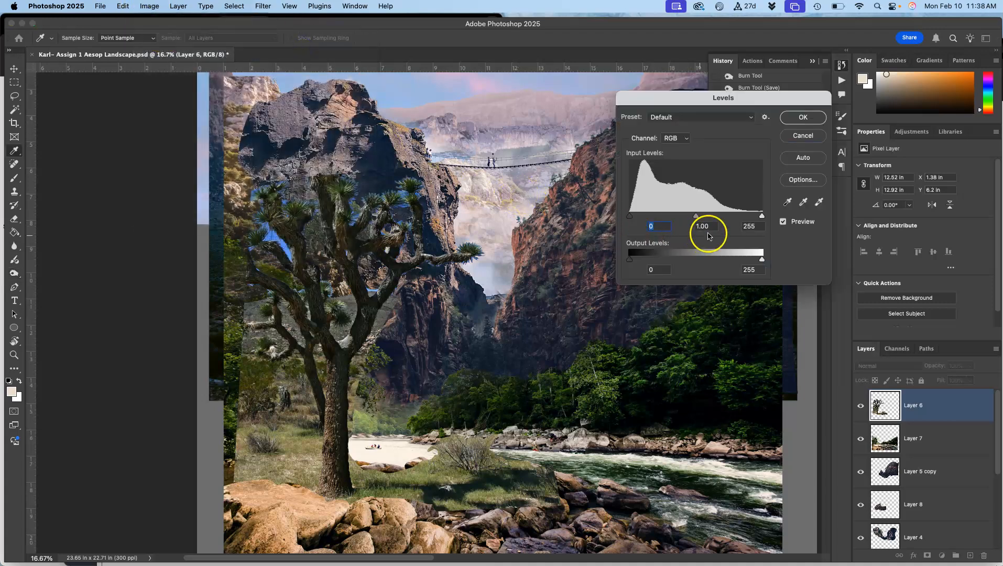
mouse_move(695, 217)
left_mouse_down()
mouse_move(658, 218)
mouse_move(704, 217)
mouse_move(693, 219)
left_mouse_up()
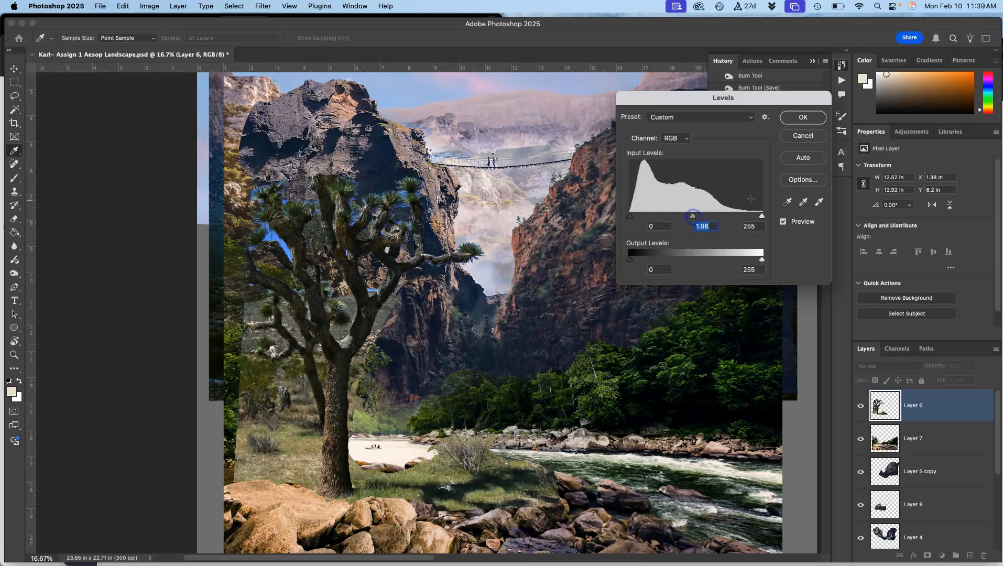
left_click_drag(763, 260, 754, 261)
left_click_drag(636, 262, 632, 261)
left_click(803, 117)
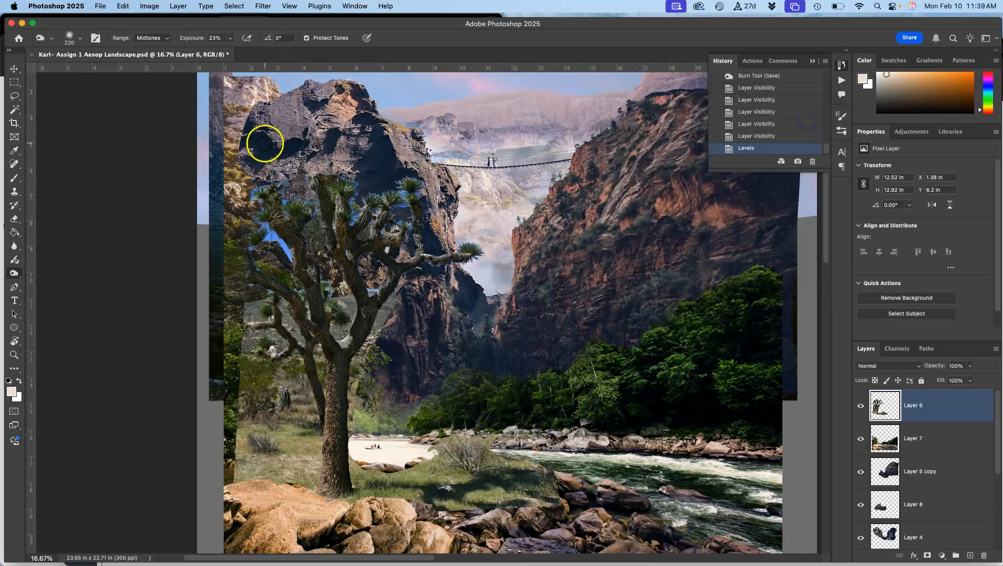
Apply Color Balance to Layer 6, with midtones about +18 red and +4 blue and shadows about -7 magenta, and compare before and after
left_click(149, 6)
mouse_move(158, 36)
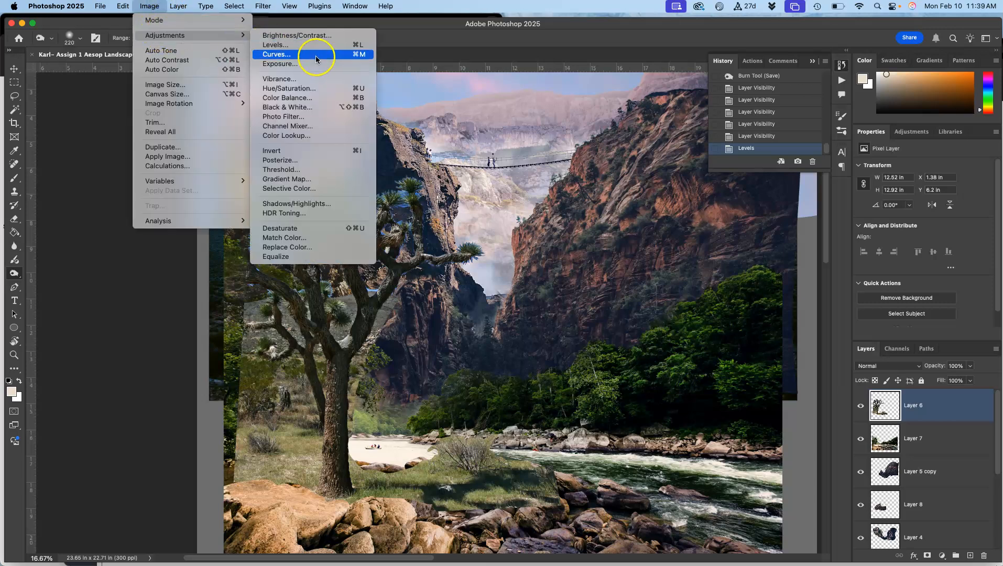
left_click(297, 104)
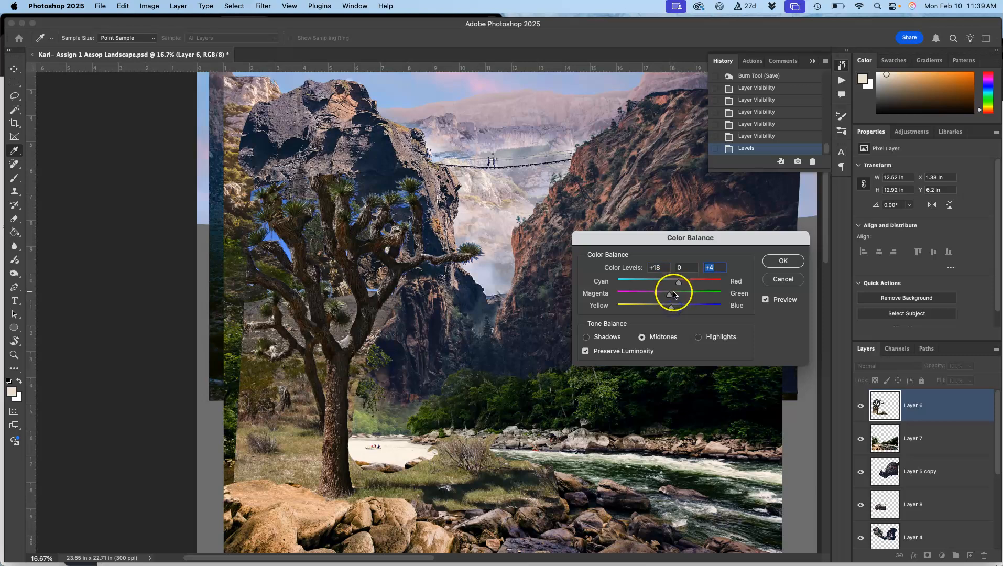
left_click(697, 337)
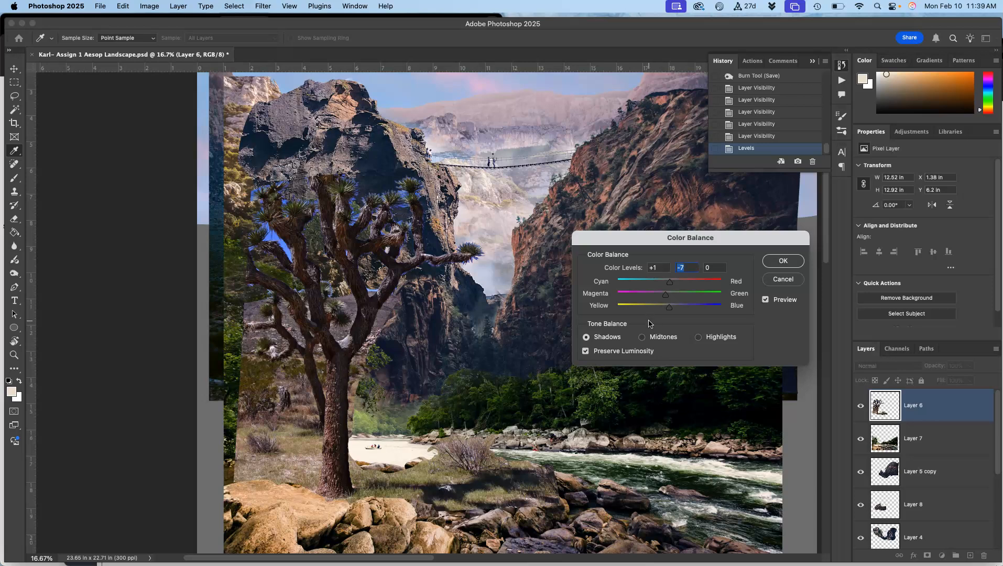
left_click_drag(671, 311, 679, 308)
left_click(698, 337)
left_click(782, 261)
left_click(749, 136)
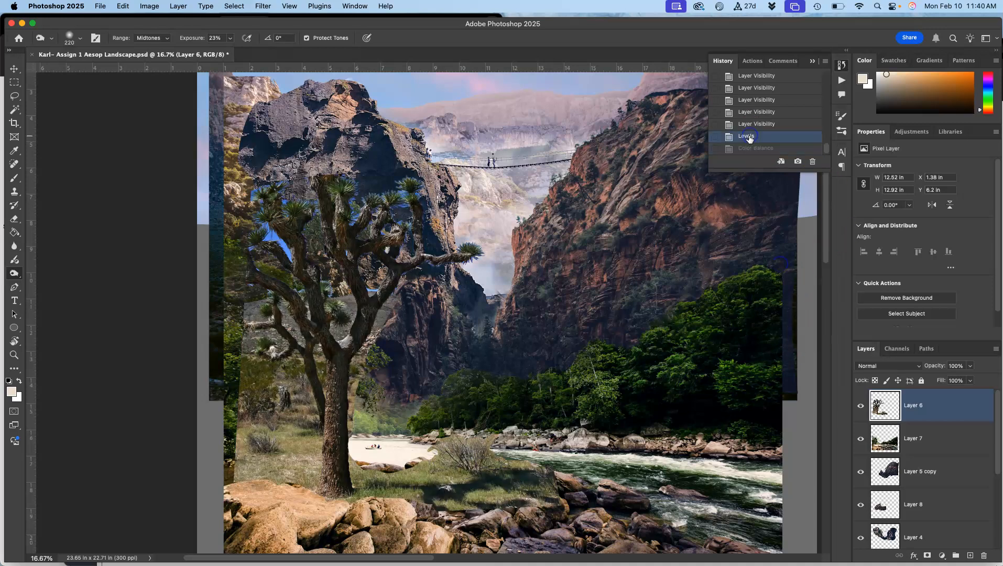
left_click(749, 149)
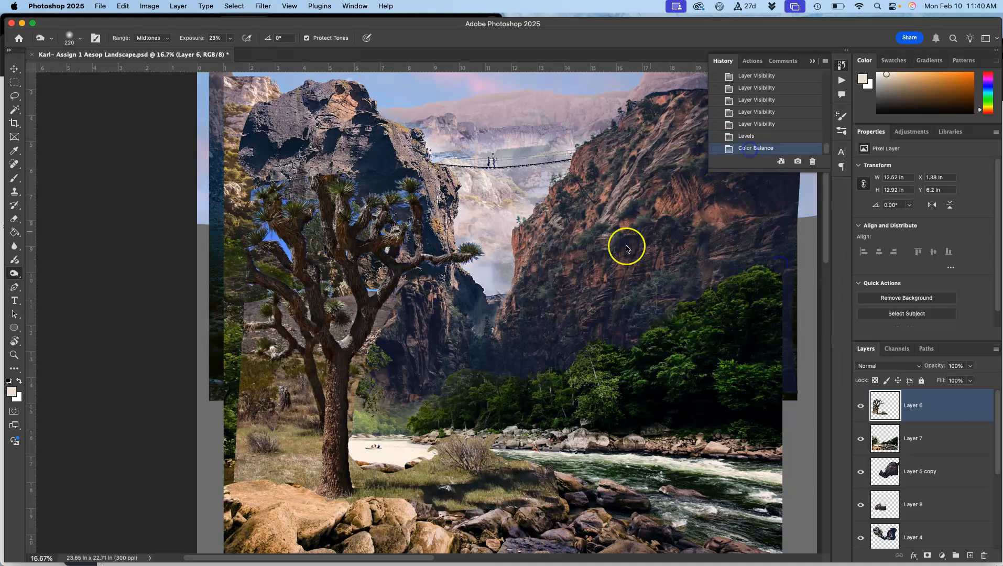
Reduce Layer 6's saturation to -7 with Hue/Saturation and save the document
left_click(148, 6)
mouse_move(239, 35)
left_click(291, 89)
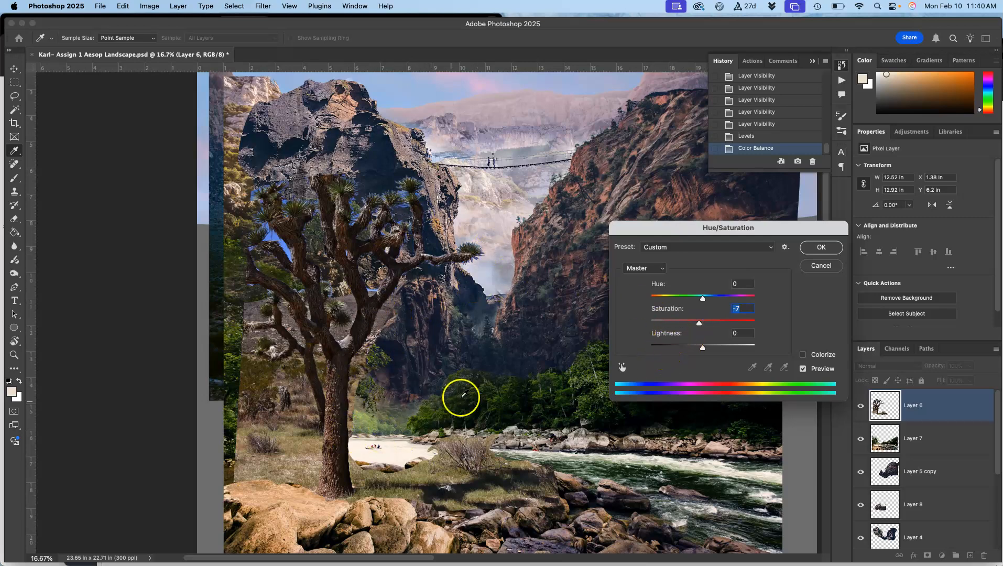
left_click(823, 247)
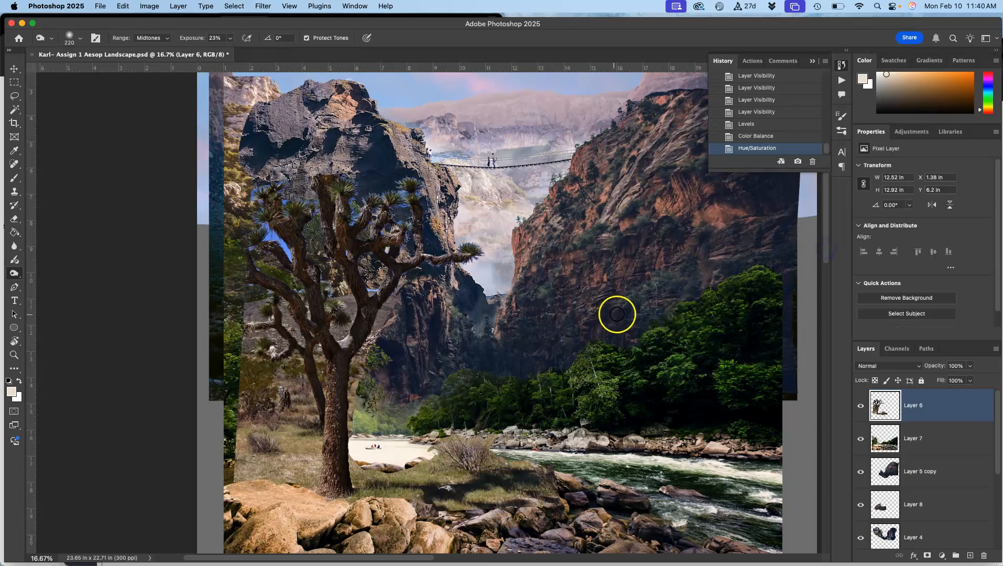
key("super+equal")
key("super+equal")
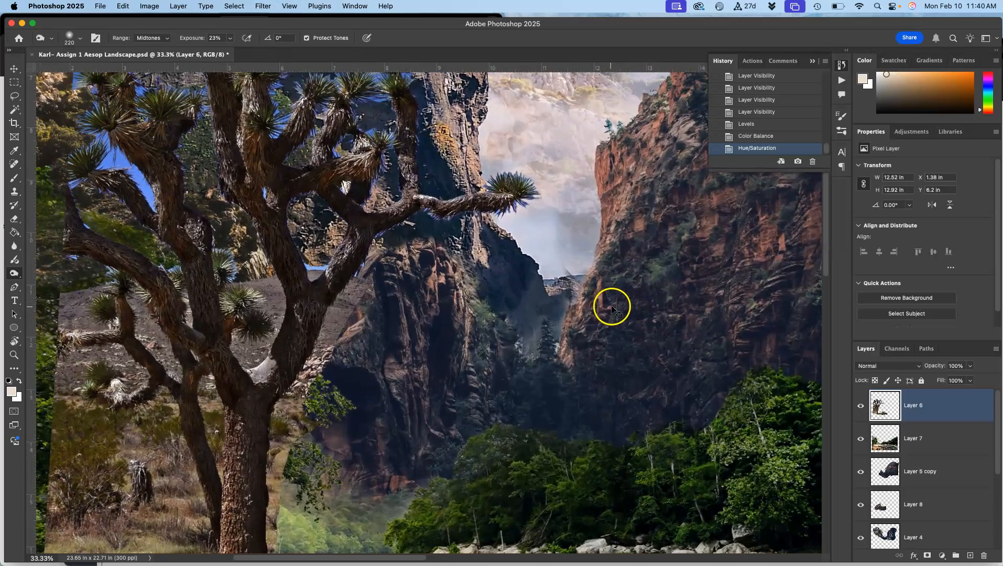
key("super+s")
Try removing the hillside between the tree's right branch and the cliff from Layer 6 with a contiguous Magic Wand selection at tolerance 32
left_click_drag(481, 339, 620, 215)
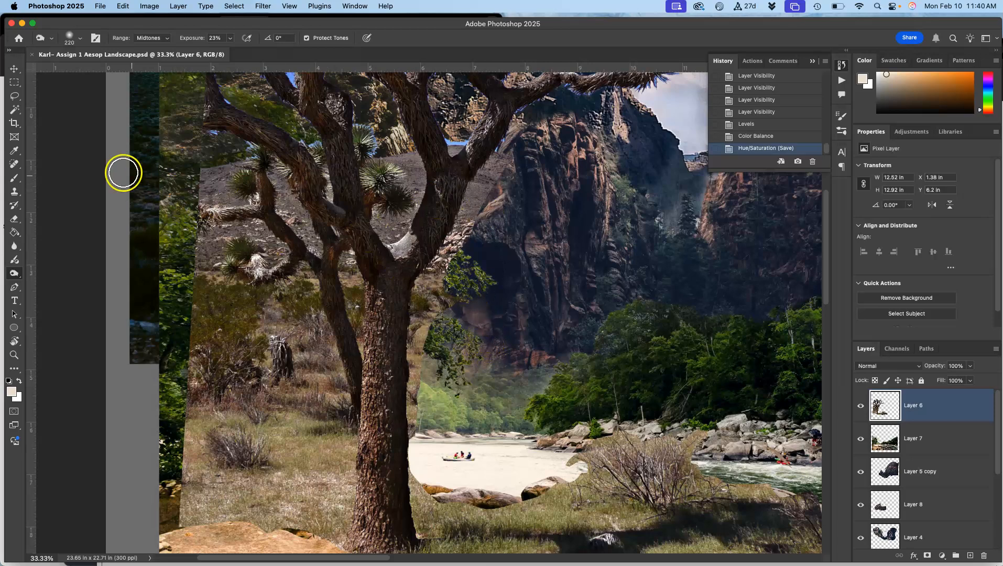
key("super+equal")
key("super+equal")
key("super+equal")
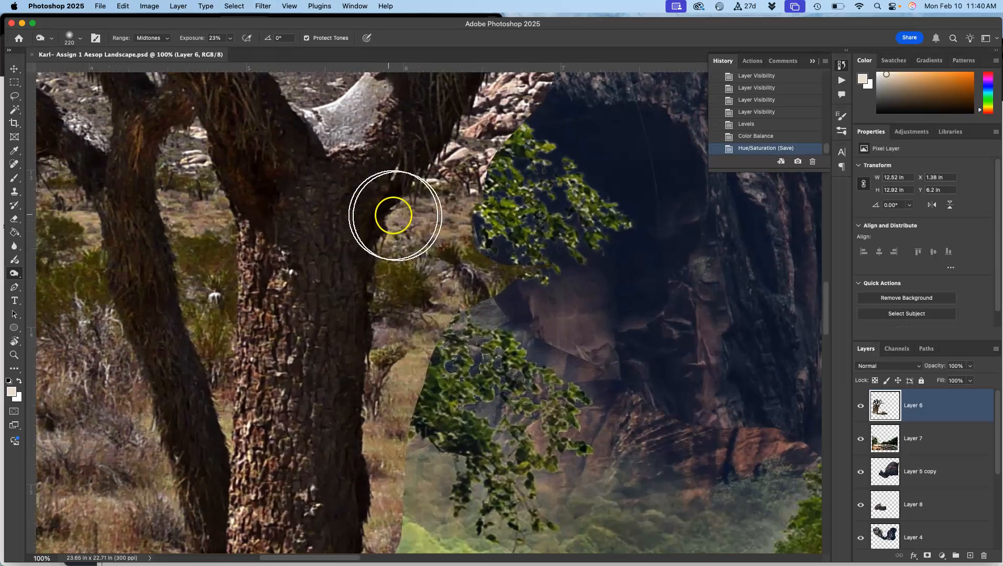
left_click_drag(476, 213, 353, 407)
left_click_drag(439, 217, 388, 335)
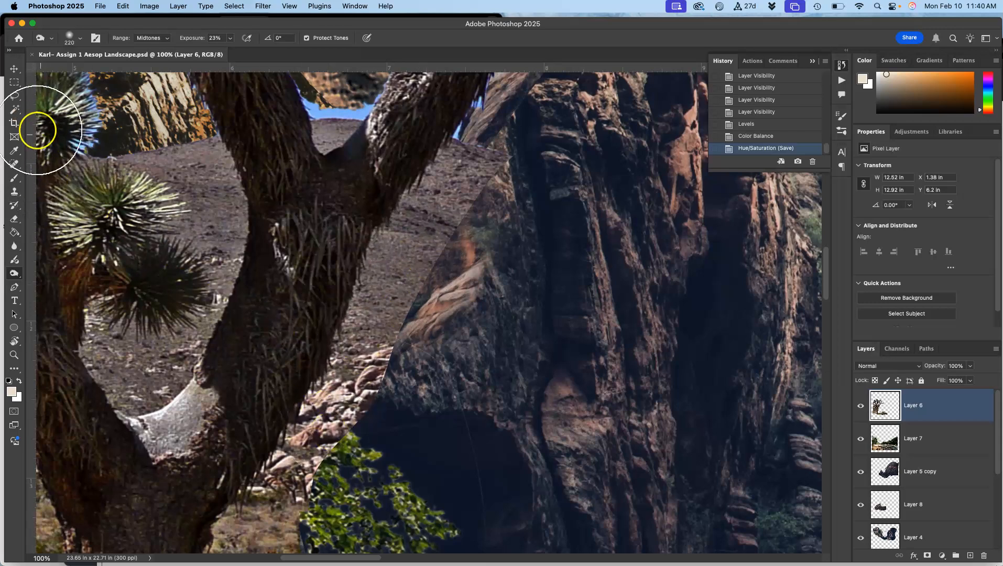
left_click(16, 110)
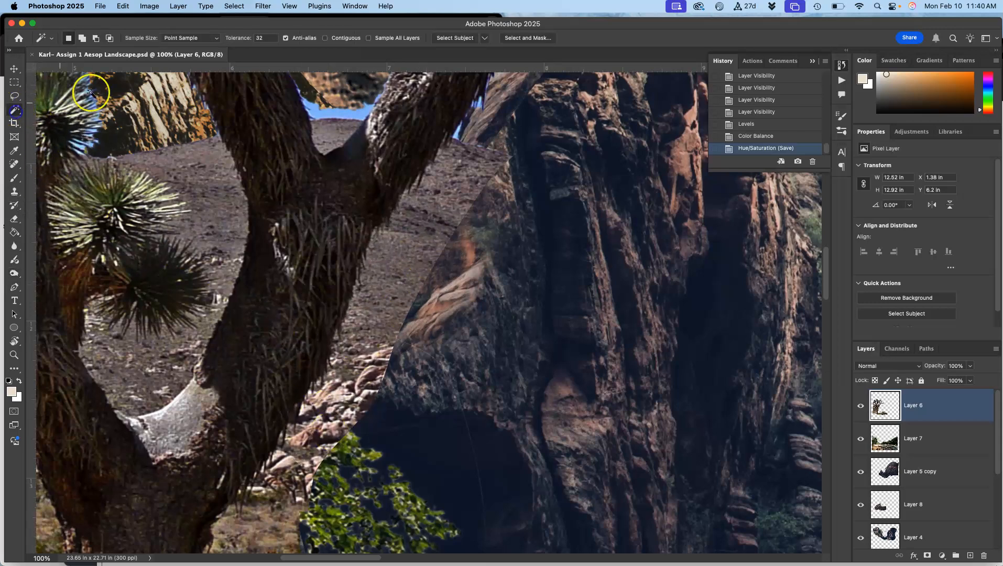
left_click(326, 37)
left_click(397, 268)
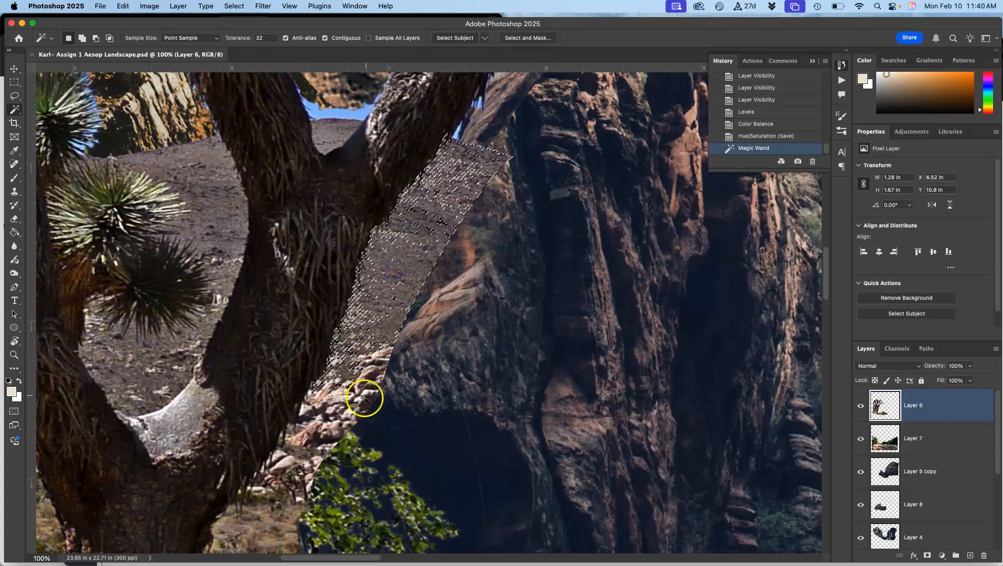
key("Delete")
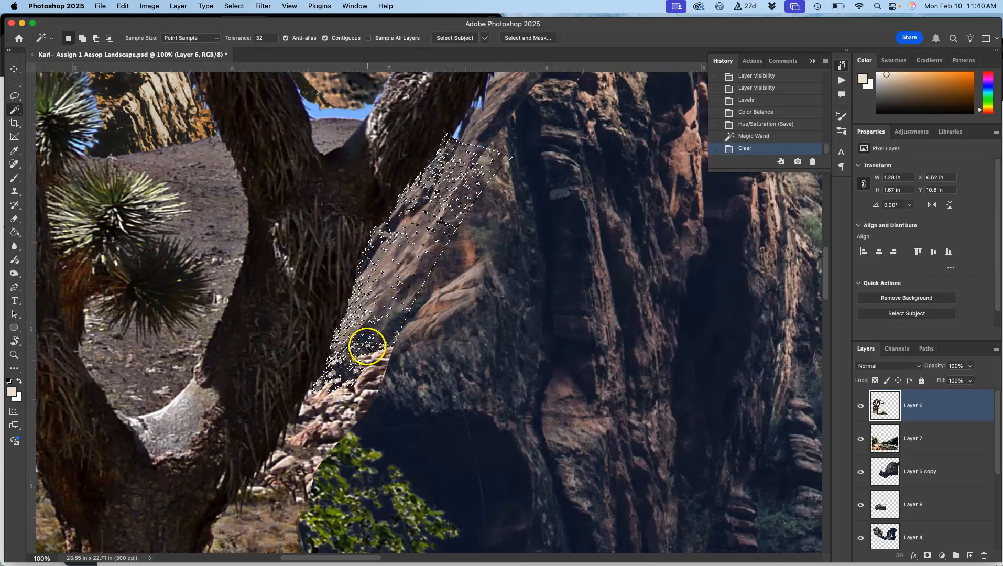
key("super+d")
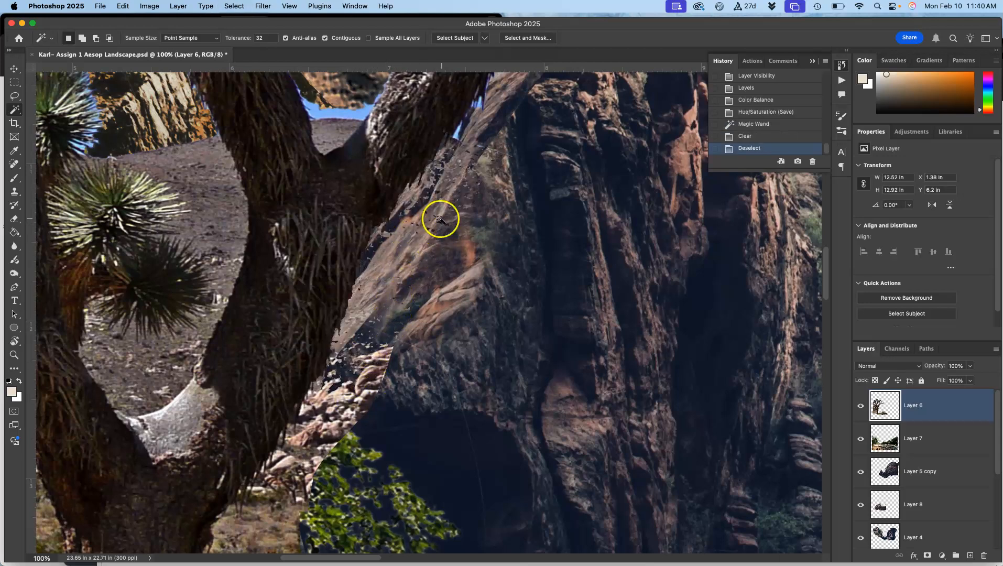
Undo the Magic Wand deletion of the hillside and clear the selection
key("super+z")
key("super+z")
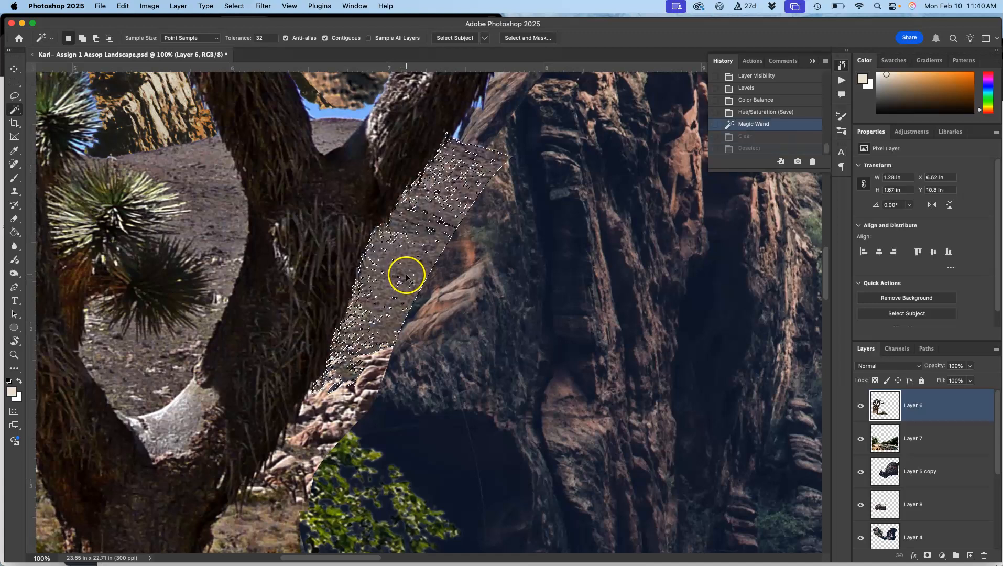
key("super+d")
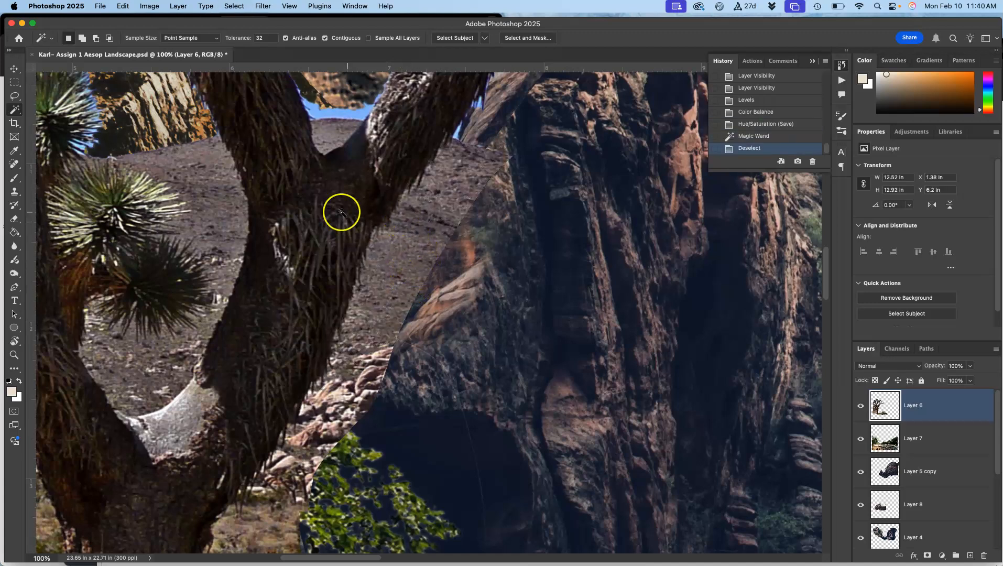
Try cutting away the hillside beside the right branch with a freehand Lasso selection that follows the bark edge
left_click(14, 96)
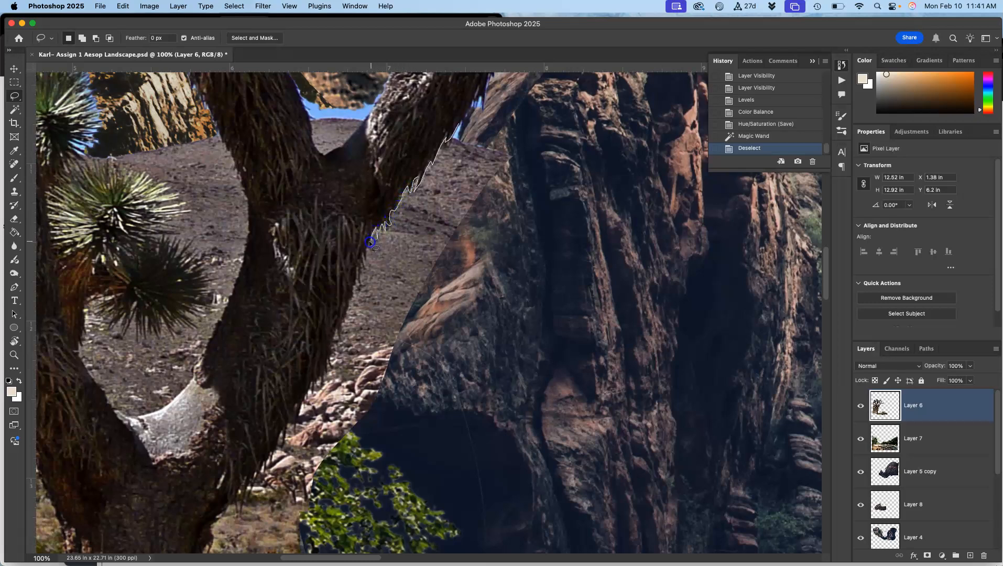
mouse_move(378, 282)
left_mouse_down()
mouse_move(453, 284)
mouse_move(492, 195)
left_mouse_up()
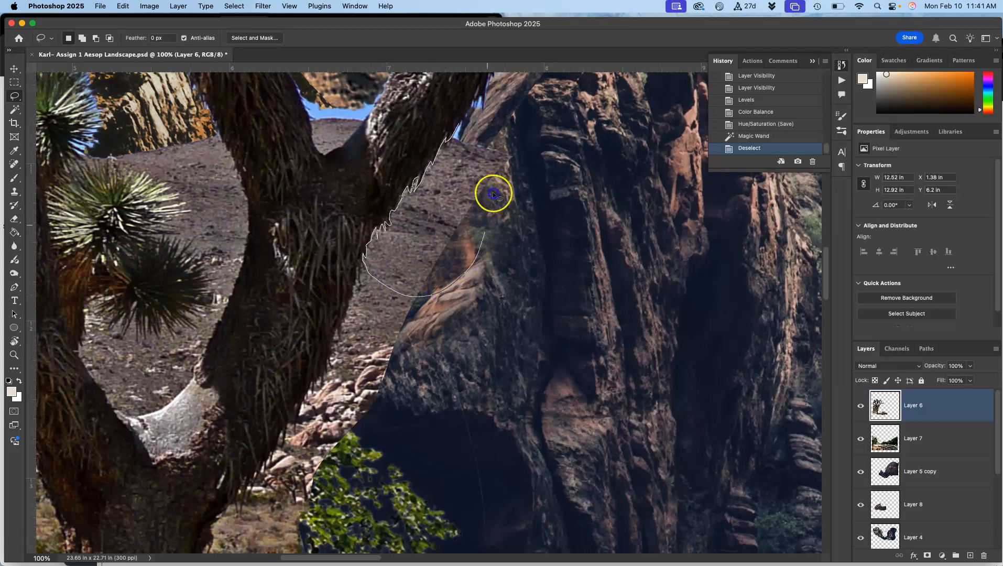
key("Delete")
key("super+d")
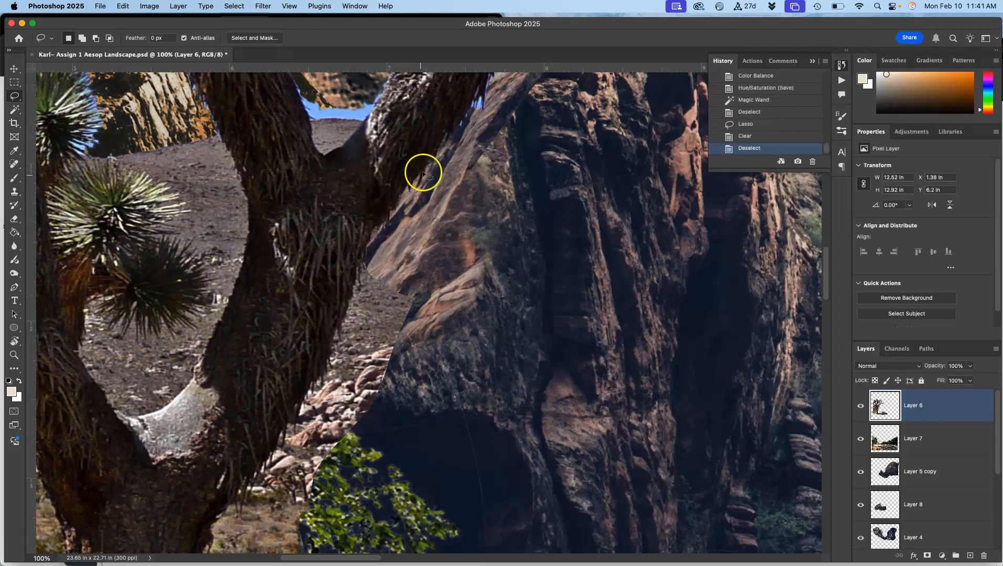
Undo the Lasso deletion of the hillside and clear the selection
key("super+z")
key("super+z")
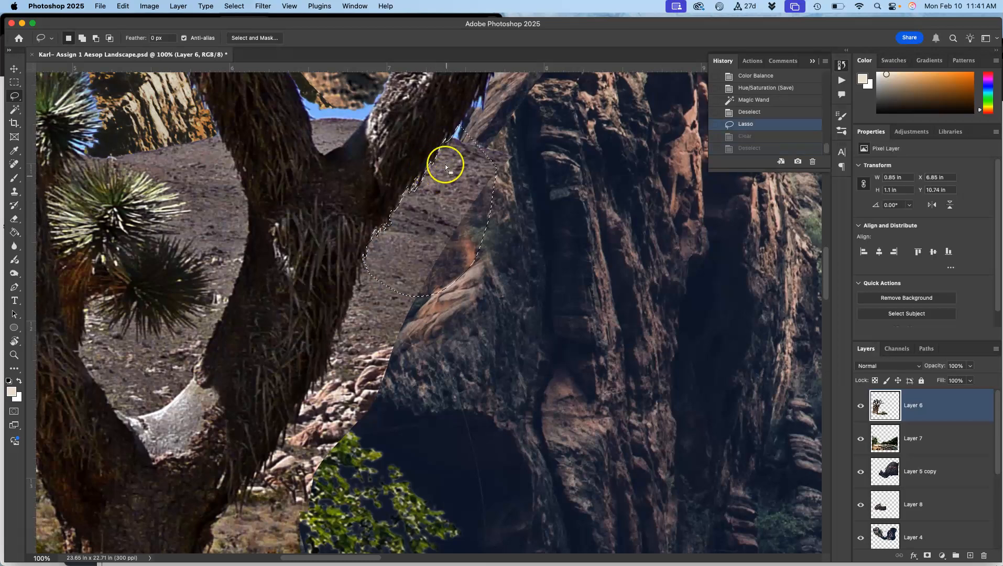
key("super+d")
Try isolating the tree with the Object Selection tool, both by detected object and by a rectangle around the branch fork
left_click_drag(438, 249, 512, 341)
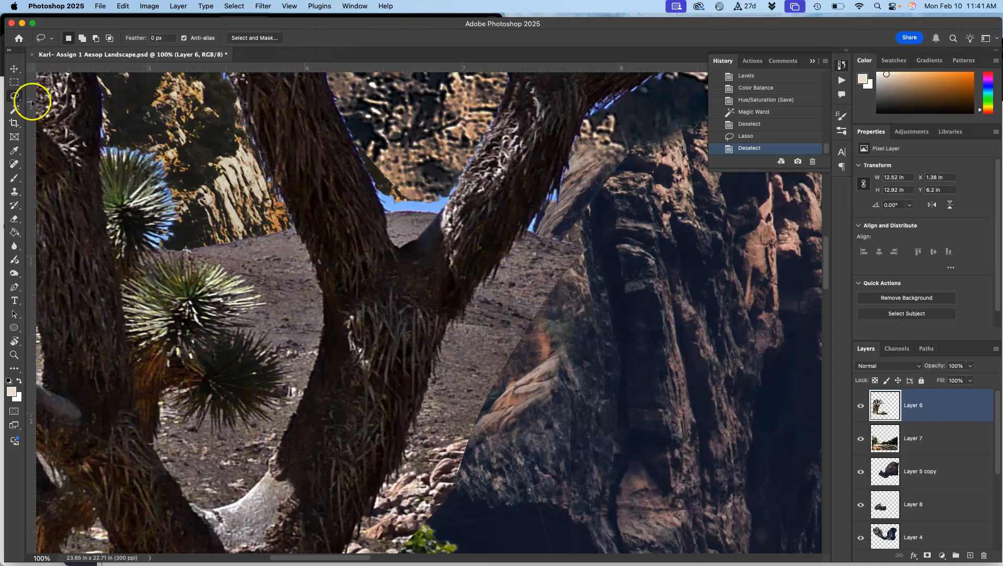
left_click(15, 110)
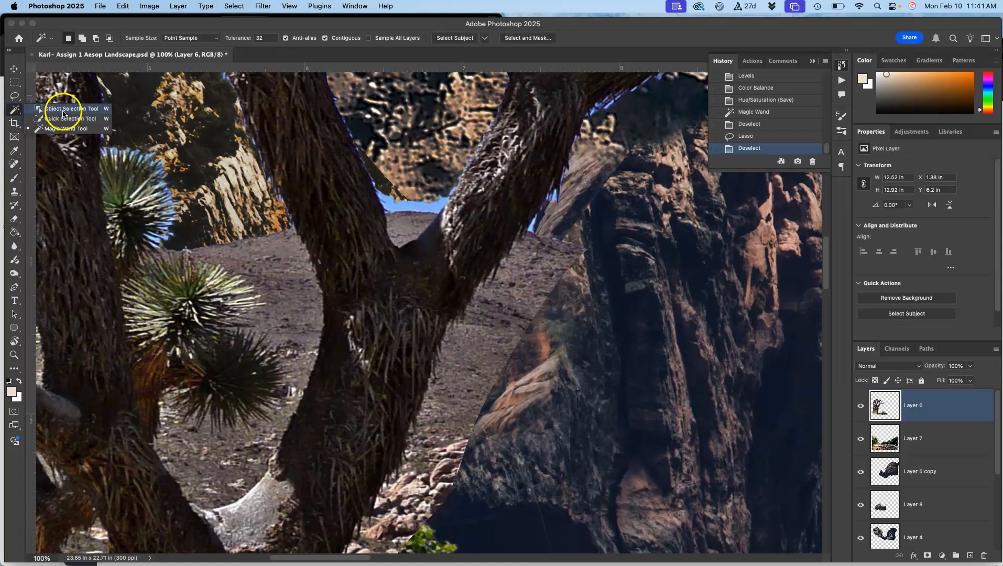
left_click(64, 112)
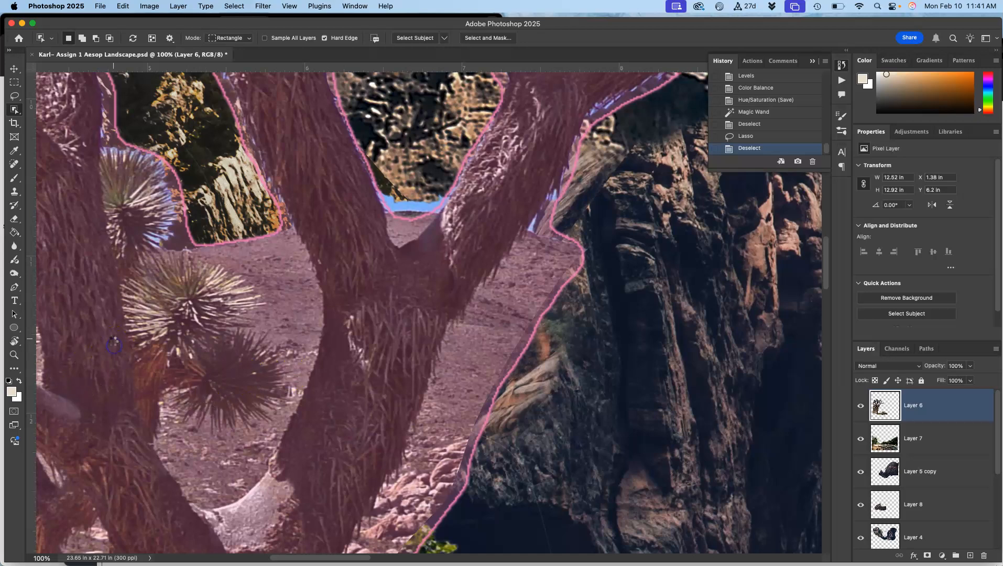
left_click(204, 315)
left_click(392, 266)
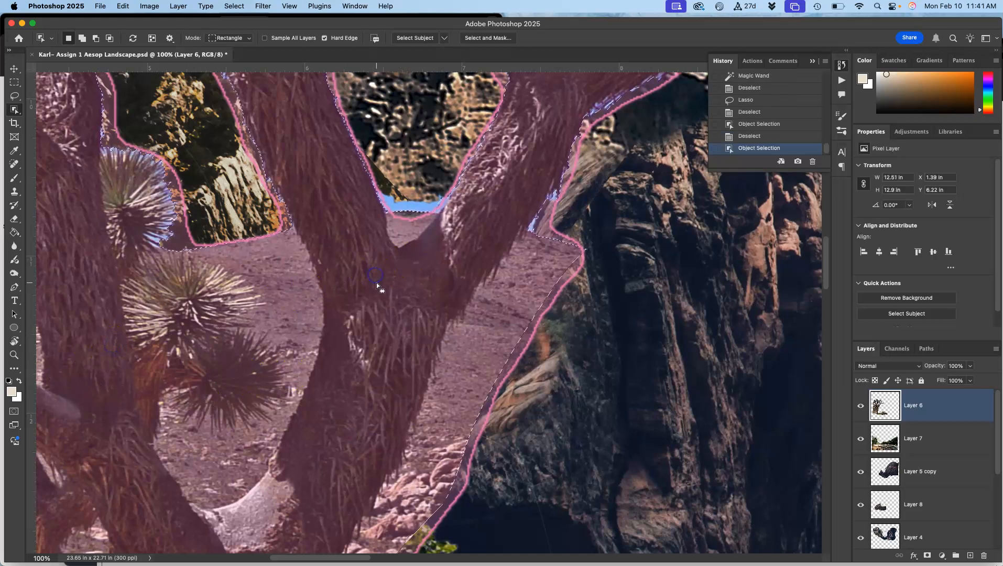
left_click_drag(514, 290, 488, 320)
left_click(476, 331)
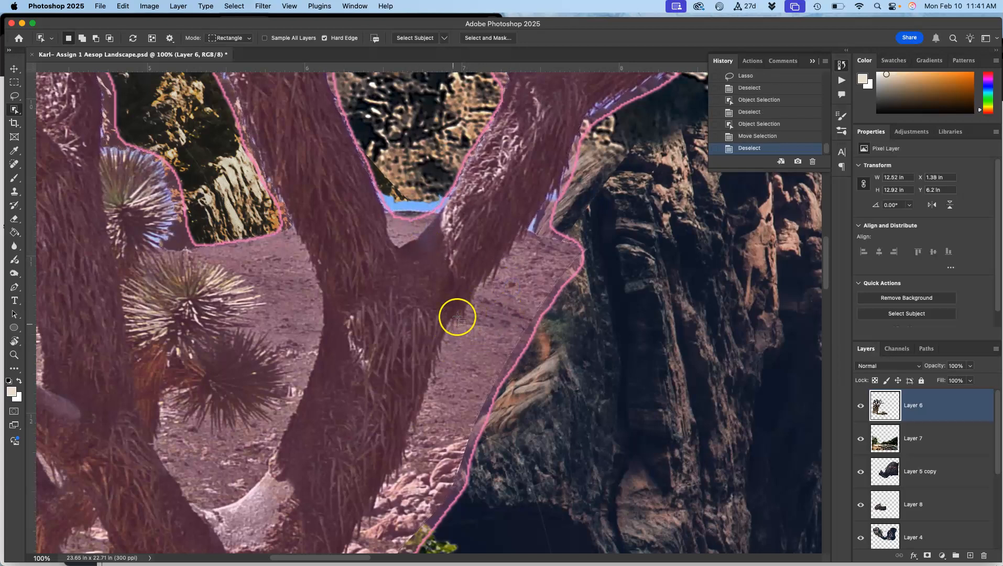
left_click_drag(312, 219, 466, 456)
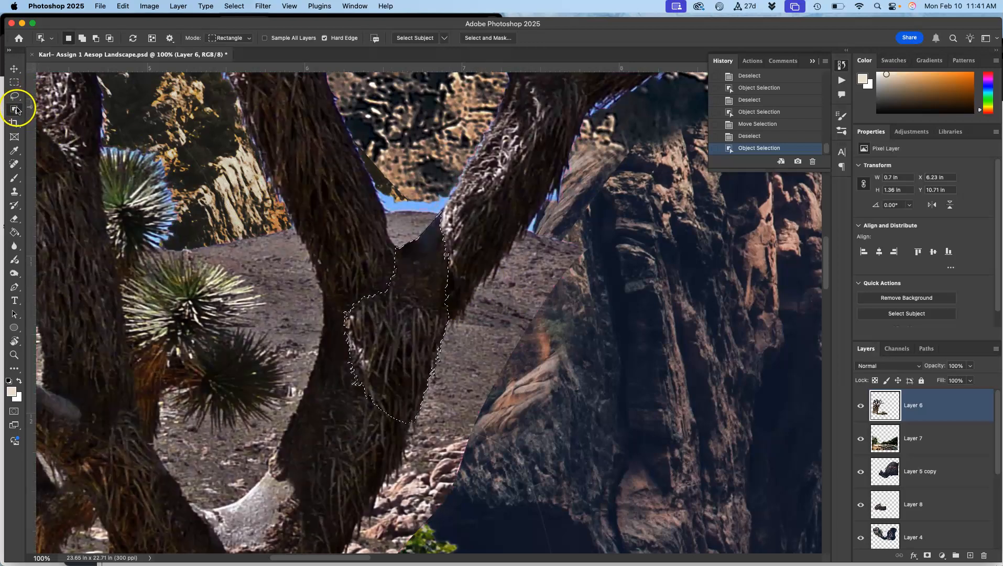
Replace the current selection with a Quick Selection of the tree's trunk and both branches of the right fork
left_click_drag(14, 109, 49, 119)
key("ctrl+d")
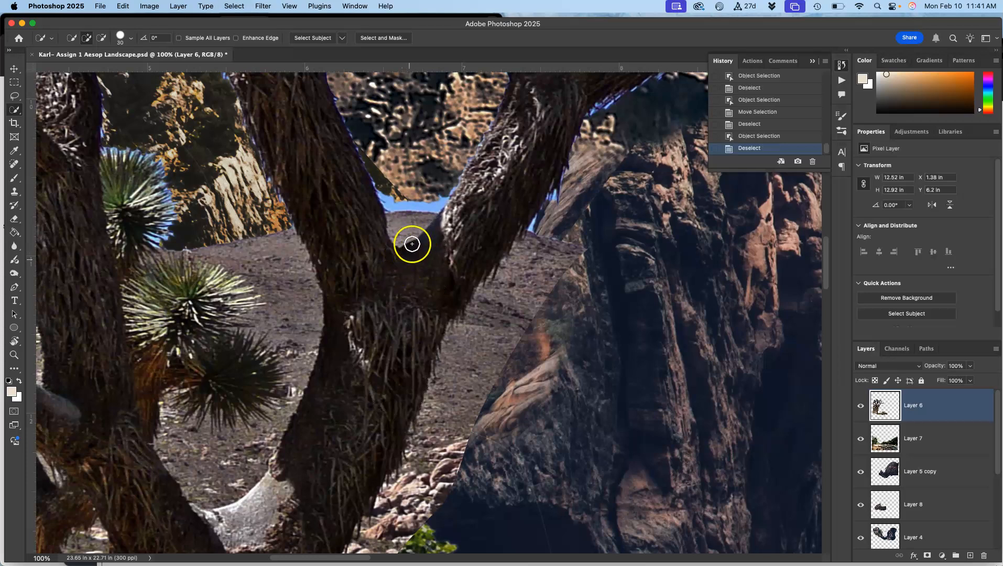
mouse_move(489, 219)
left_mouse_down()
mouse_move(493, 152)
mouse_move(480, 169)
left_mouse_up()
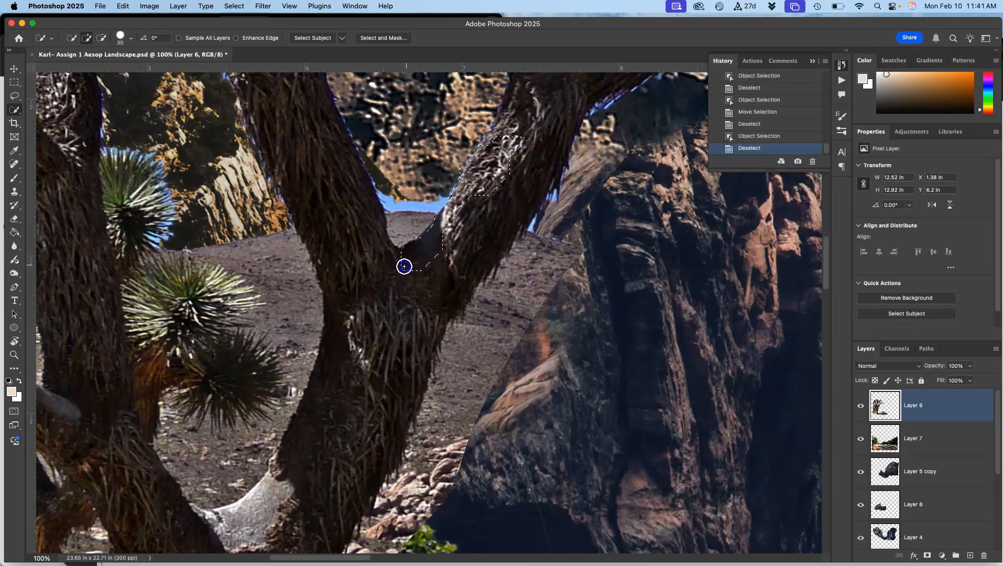
left_click_drag(358, 383, 369, 279)
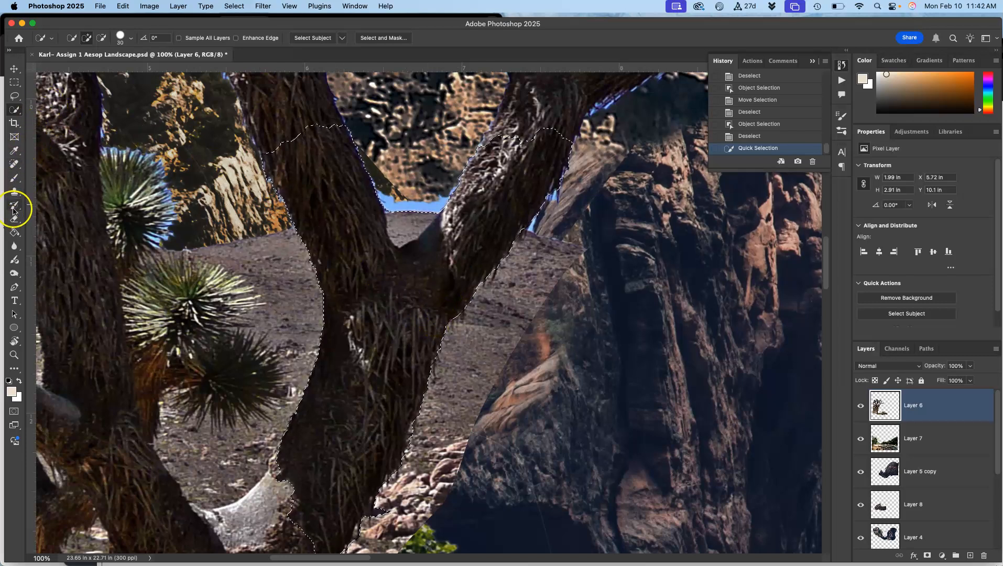
Set the Eraser to 84 px at 100% opacity, and undo a test stroke along the right branch's edge
left_click(15, 220)
left_click(201, 37)
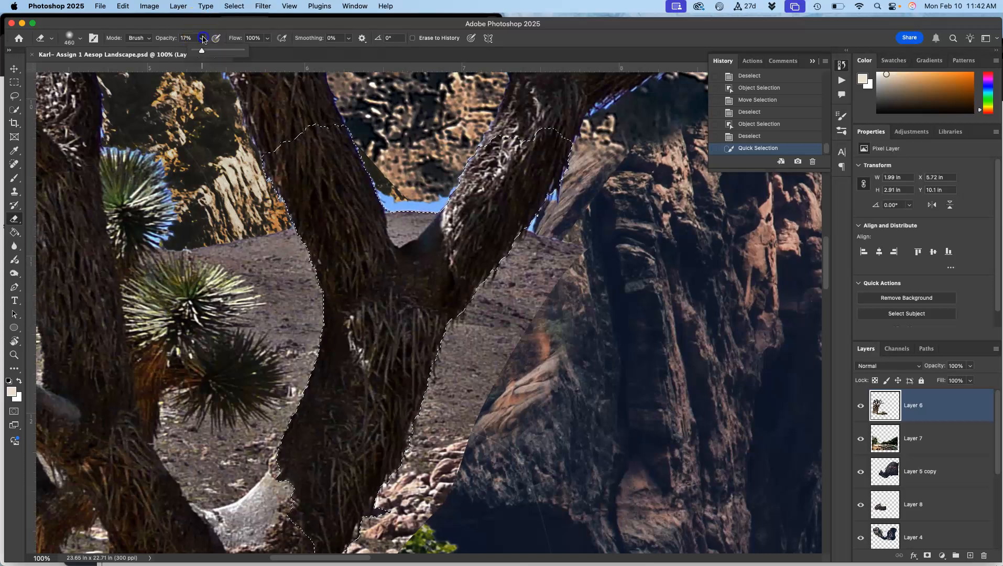
left_click(80, 38)
left_click_drag(85, 66, 92, 71)
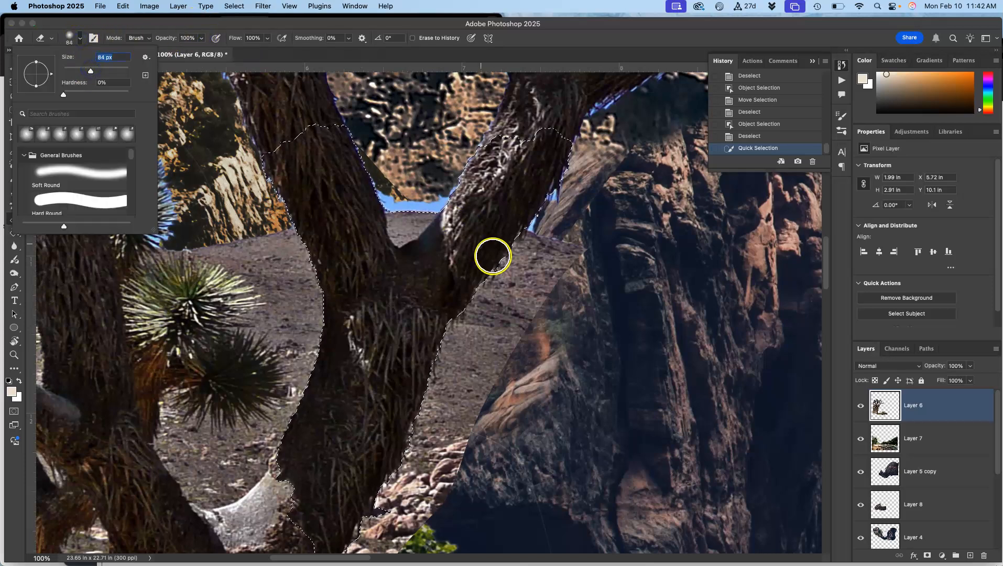
mouse_move(510, 254)
left_mouse_down()
mouse_move(526, 253)
mouse_move(518, 277)
mouse_move(524, 256)
left_mouse_up()
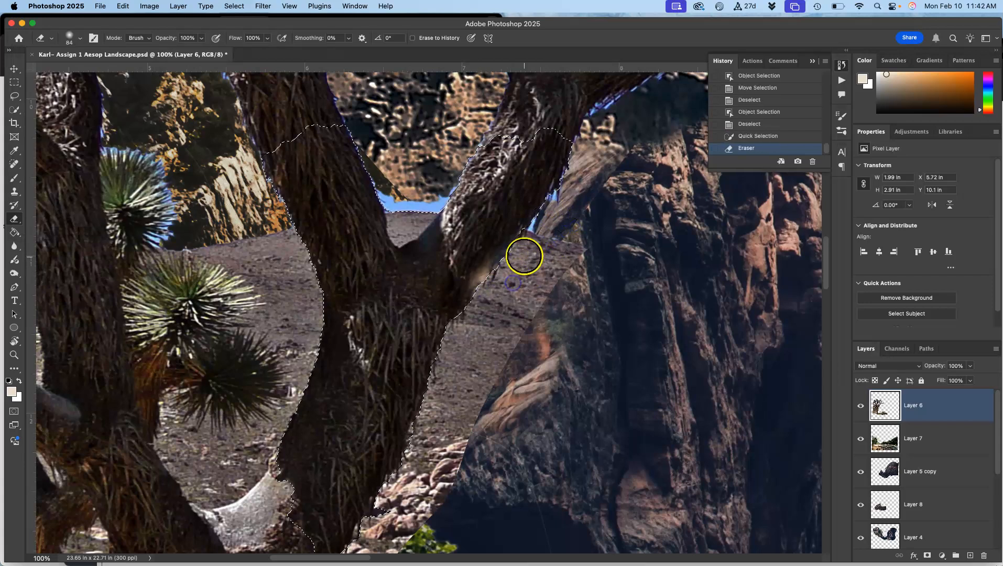
key("super+z")
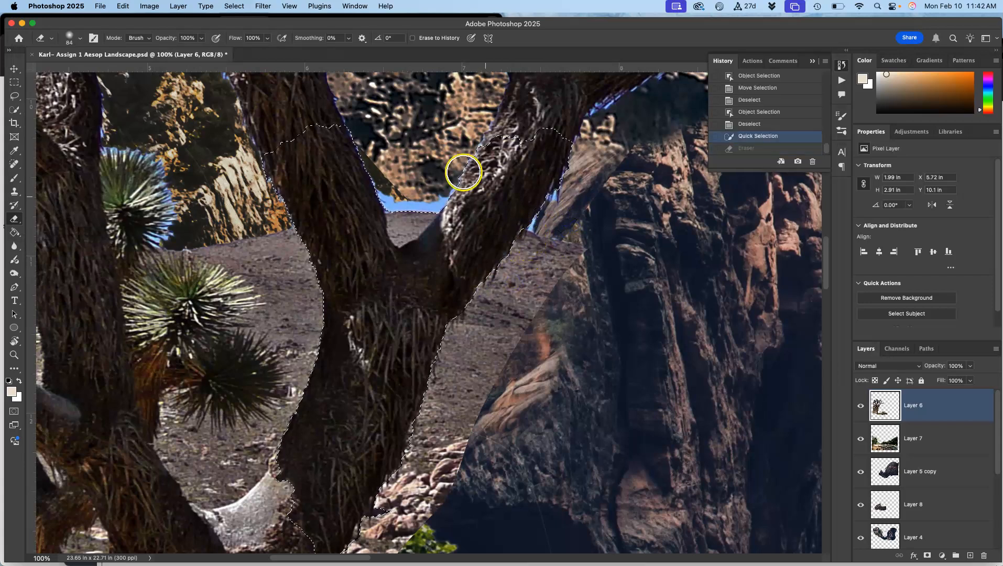
Invert the trunk selection and erase the leftover hillside along the outer edge of the right branch and trunk
left_click(233, 6)
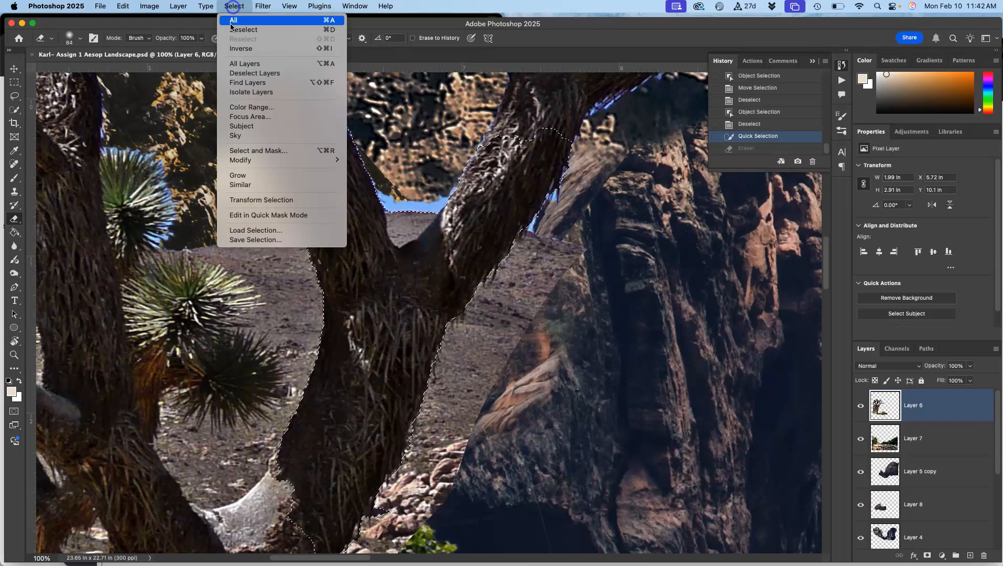
left_click(242, 50)
mouse_move(505, 287)
left_mouse_down()
mouse_move(472, 295)
mouse_move(470, 313)
mouse_move(444, 311)
mouse_move(567, 250)
mouse_move(523, 248)
mouse_move(585, 176)
mouse_move(545, 246)
mouse_move(451, 333)
mouse_move(463, 350)
mouse_move(456, 397)
mouse_move(510, 390)
mouse_move(384, 482)
mouse_move(414, 487)
mouse_move(391, 492)
mouse_move(459, 418)
left_mouse_up()
key("super+minus")
key("super+minus")
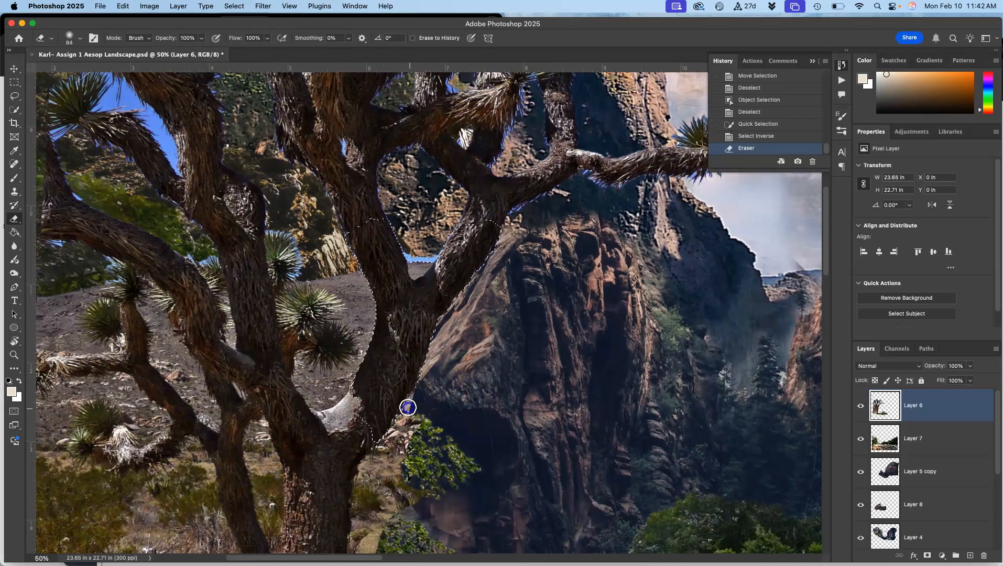
left_click_drag(400, 381, 380, 309)
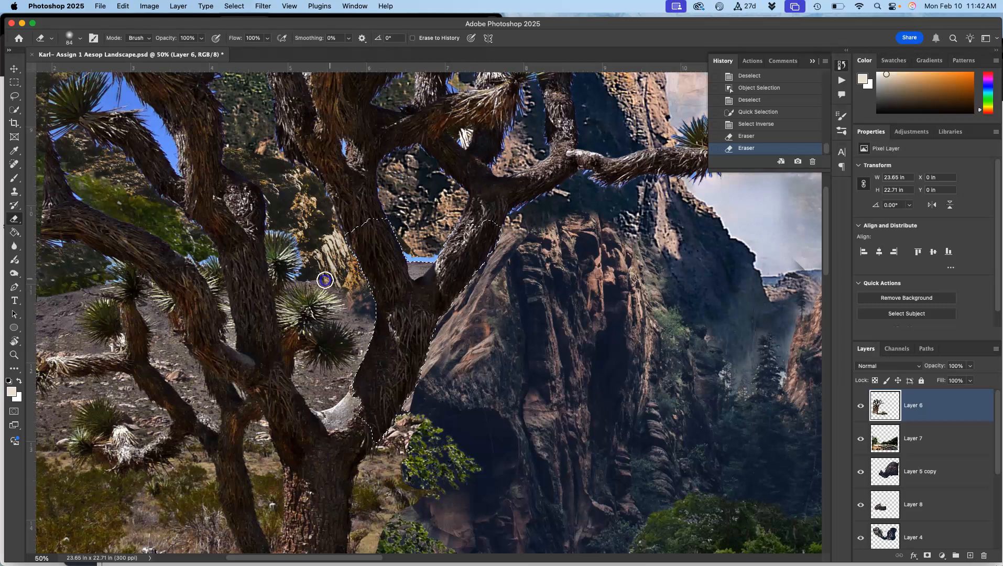
Erase the hillside beside the trunk's inner edge and the sky strip in the fork, clear the selection, and clean up the fork
left_click_drag(378, 323, 377, 318)
mouse_move(416, 253)
left_mouse_down()
mouse_move(397, 239)
mouse_move(423, 245)
mouse_move(425, 263)
mouse_move(443, 235)
left_mouse_up()
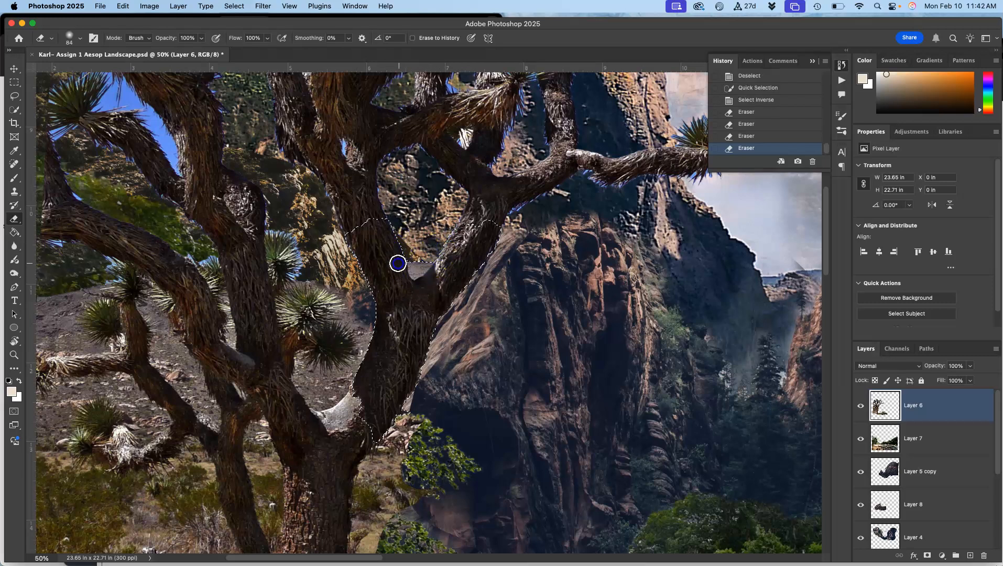
left_click_drag(343, 385, 344, 384)
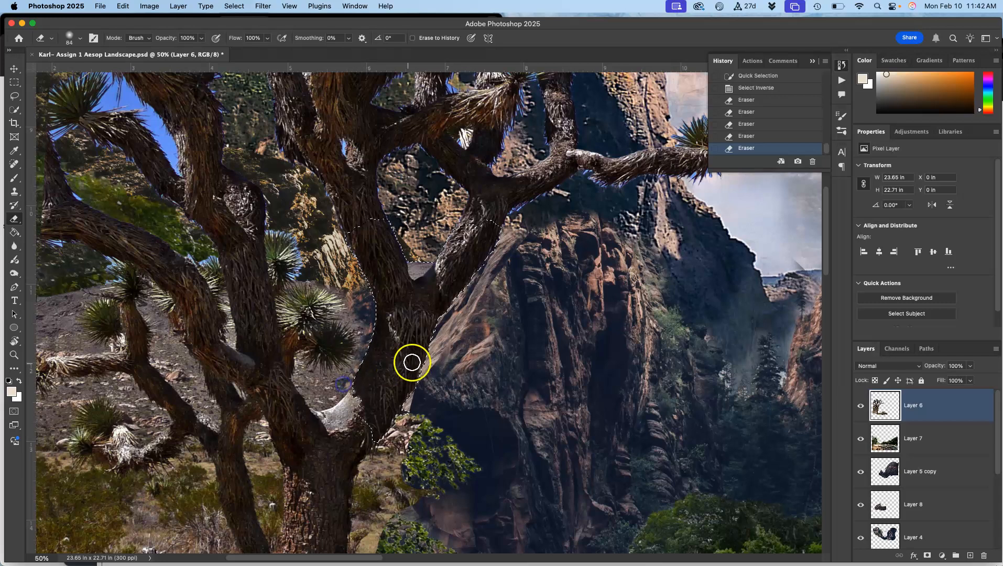
scroll(381, 344, "right", 1)
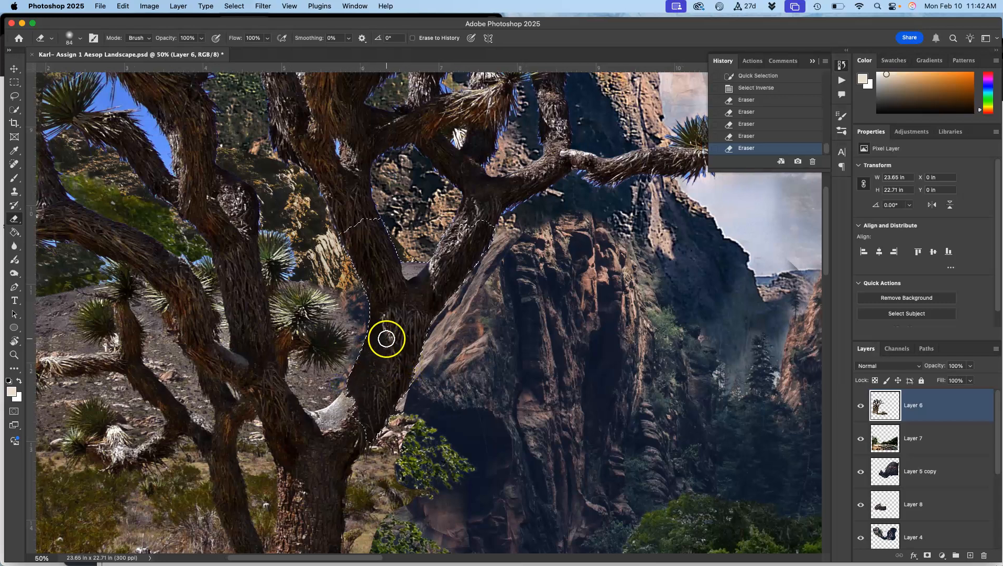
scroll(385, 340, "right", 1)
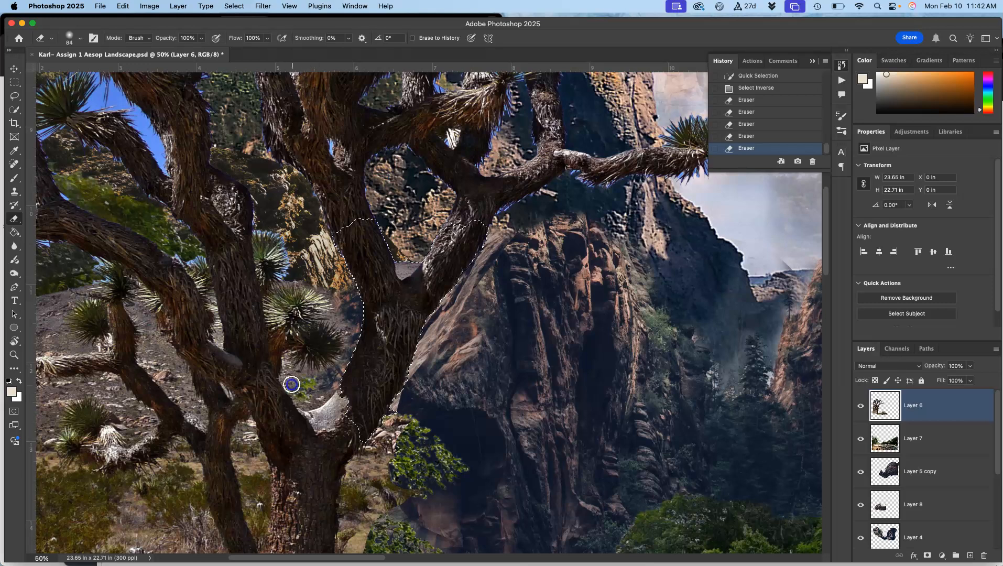
mouse_move(289, 362)
left_mouse_down()
mouse_move(309, 423)
mouse_move(331, 375)
left_mouse_up()
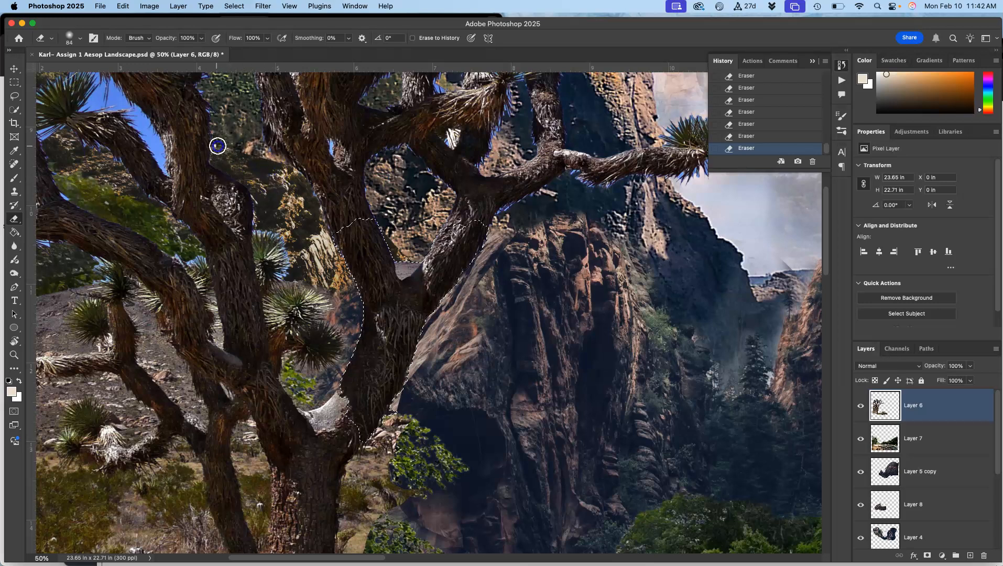
key("super+d")
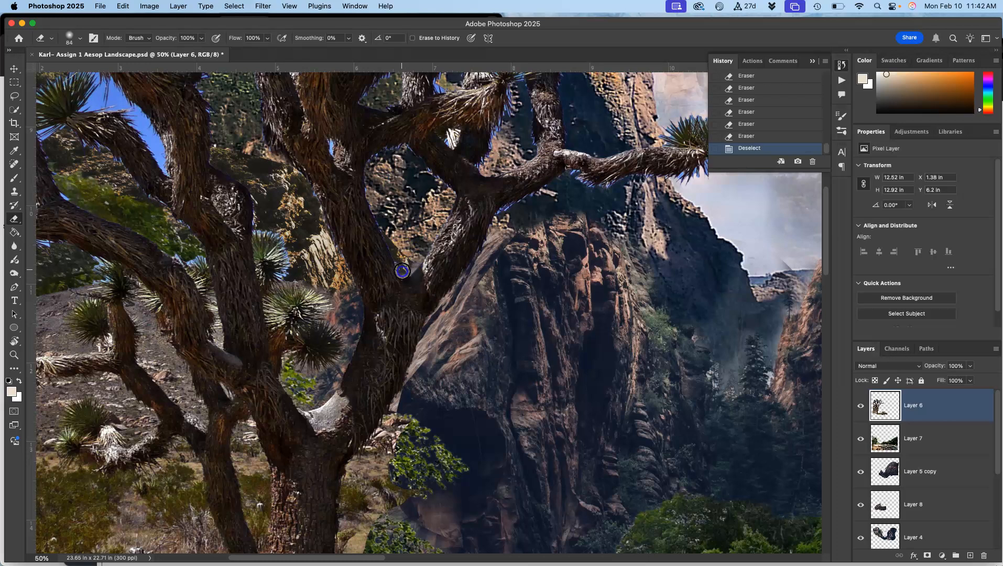
left_click_drag(408, 263, 410, 260)
Select the blue sky remnants around the tree crown with the Magic Wand at tolerance 32 and Contiguous off
left_click_drag(531, 272, 374, 421)
left_click_drag(411, 306, 449, 373)
left_click_drag(443, 313, 504, 290)
left_click_drag(257, 277, 476, 240)
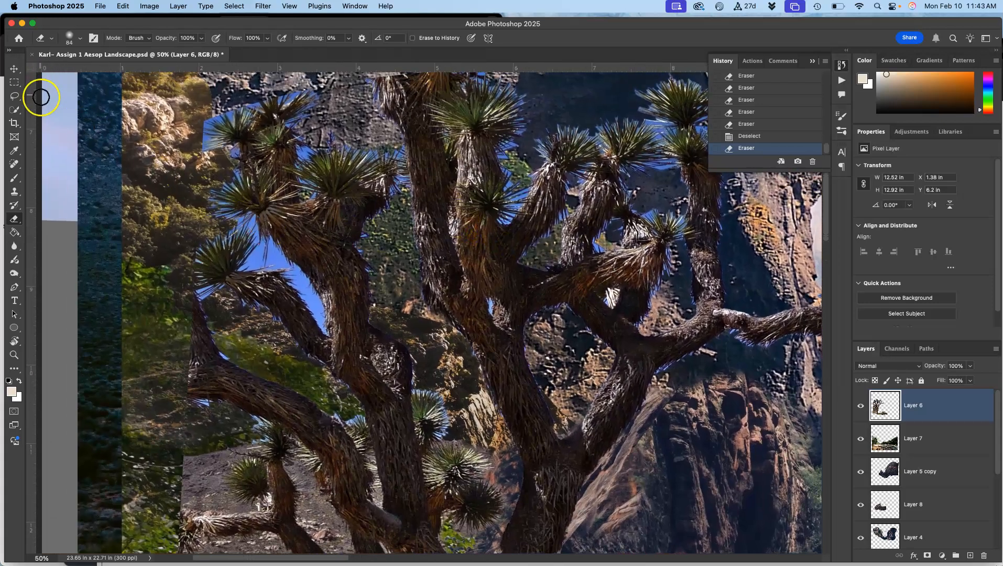
left_click(15, 109)
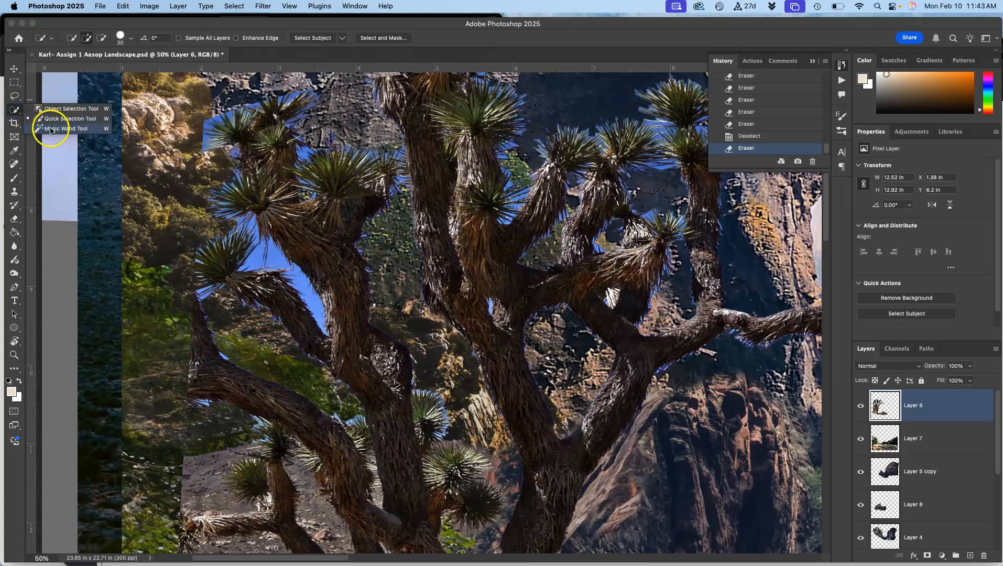
left_click(51, 129)
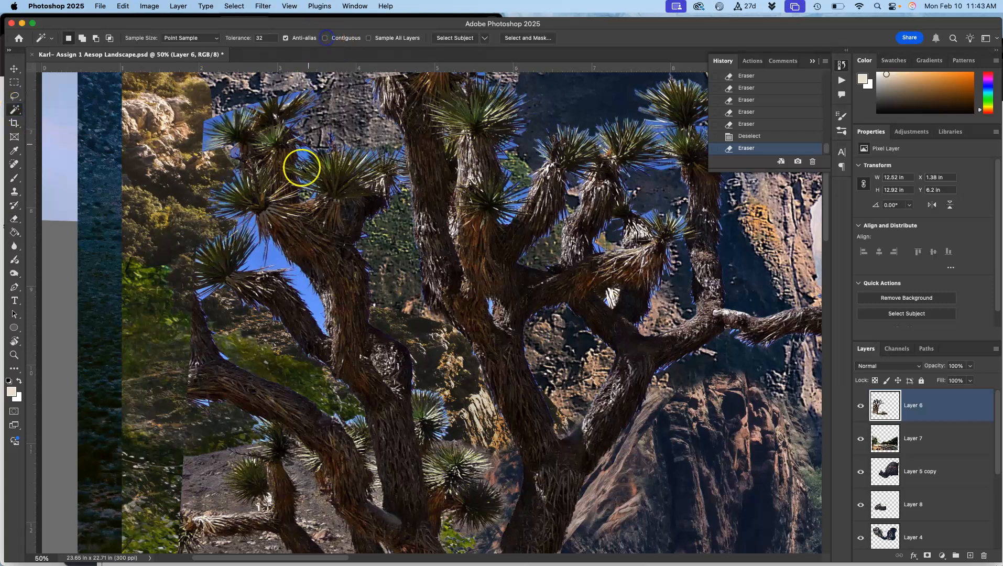
left_click(272, 257)
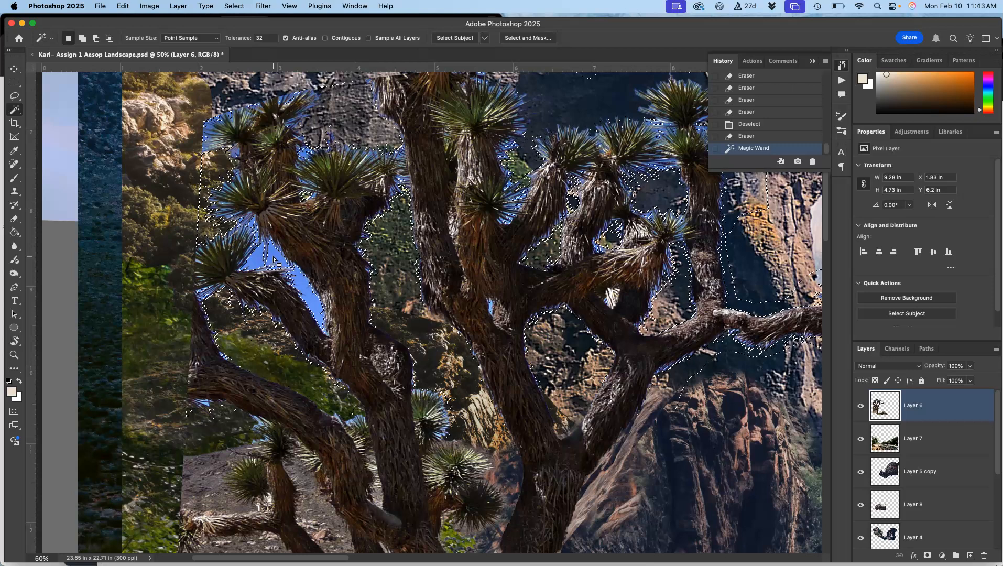
Add the remaining light blue fringe between the branches and spiky leaves to the Magic Wand selection
key("shift")
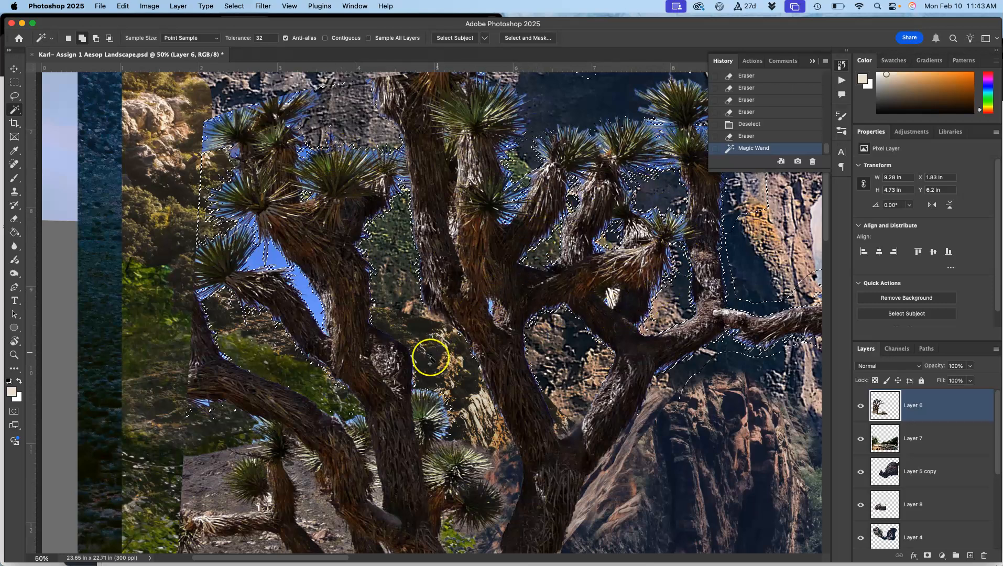
key("super+plus")
key("super+plus")
key("super+plus")
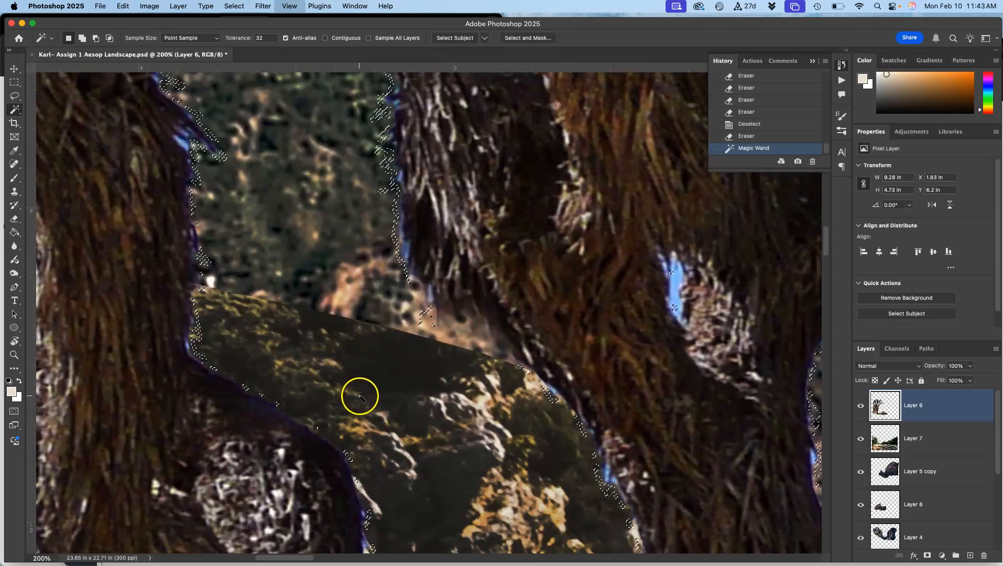
left_click_drag(354, 392, 530, 118)
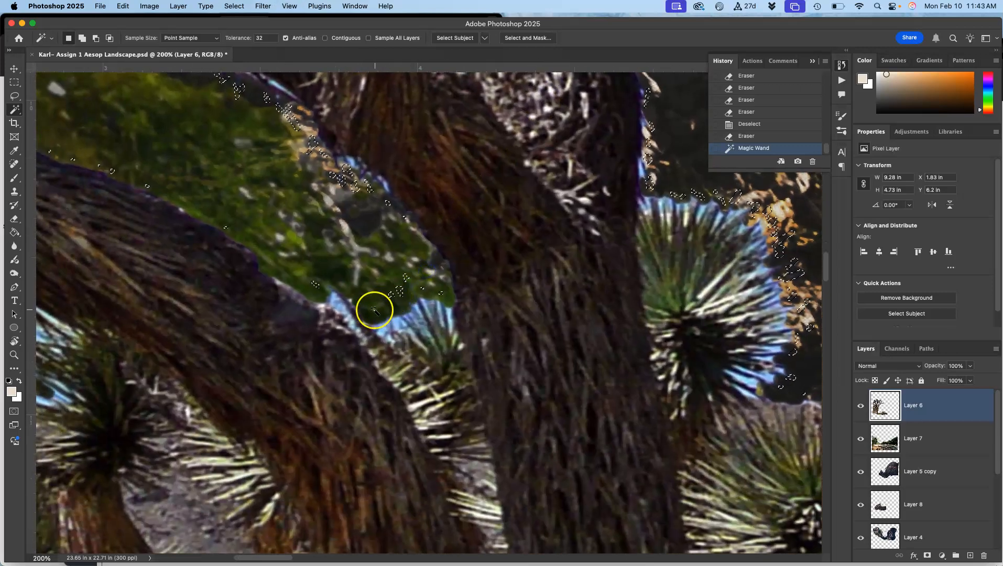
left_click(387, 312, "shift")
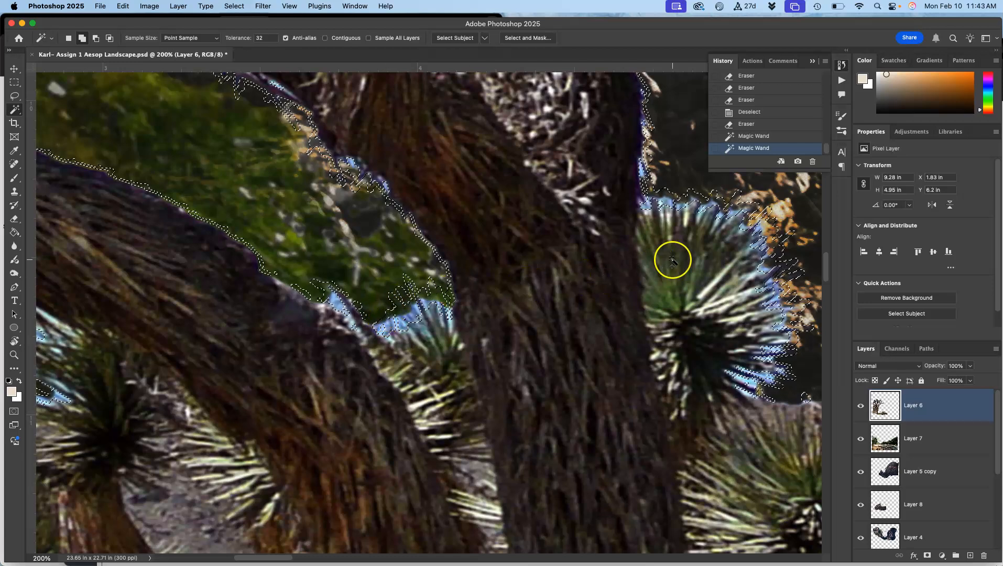
Refine the selection in Select and Mask with 2 px radius, 1.0 px feather and +37% edge shift, and delete the blue fringe
left_click_drag(682, 267, 417, 403)
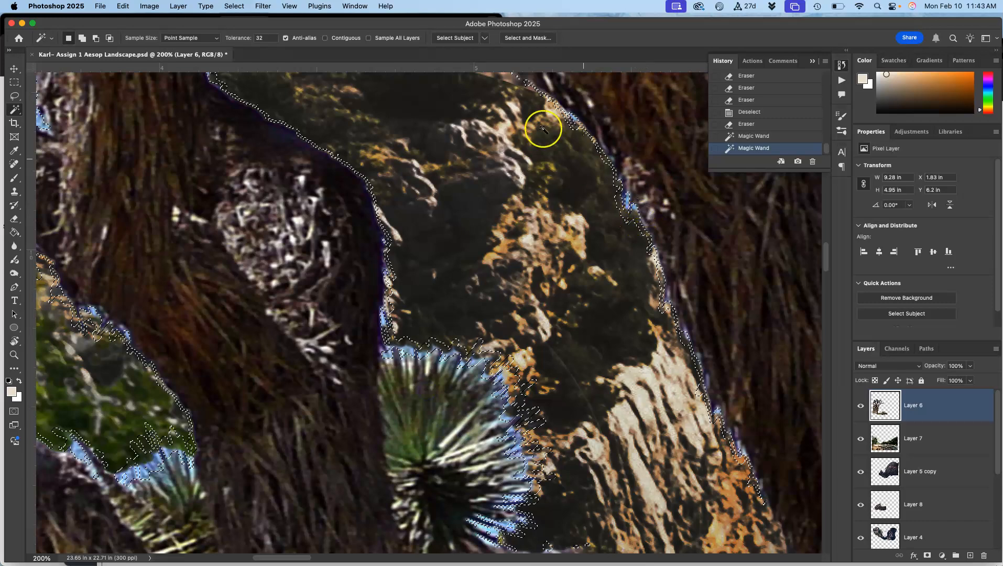
left_click(522, 39)
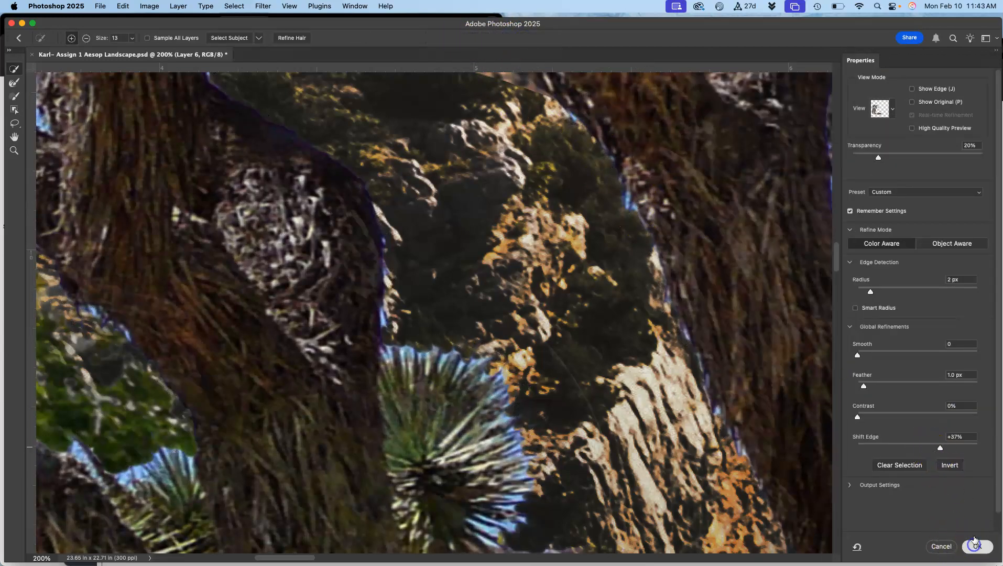
left_click(975, 546)
key("BackSpace")
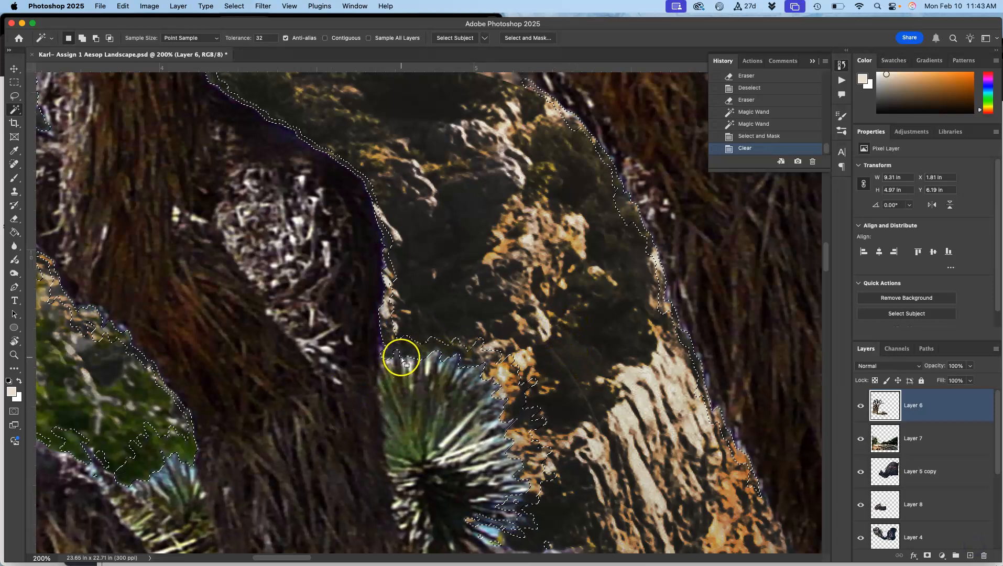
Delete the selected blue fringe several more times to thin out the remaining halo, and clear the selection
scroll(401, 358, "down", 10)
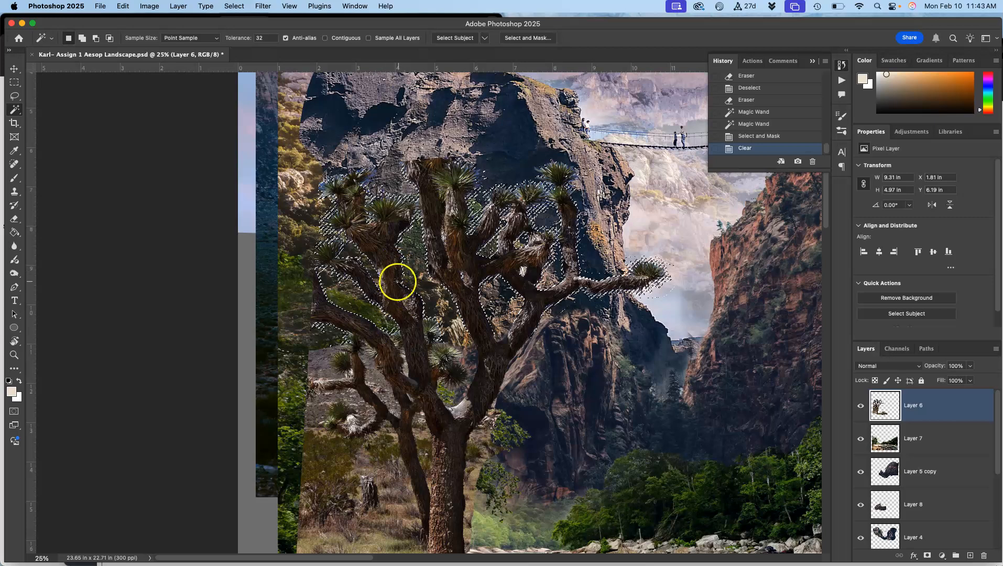
key("BackSpace")
key("BackSpace")
key("BackSpace")
key("BackSpace")
key("BackSpace")
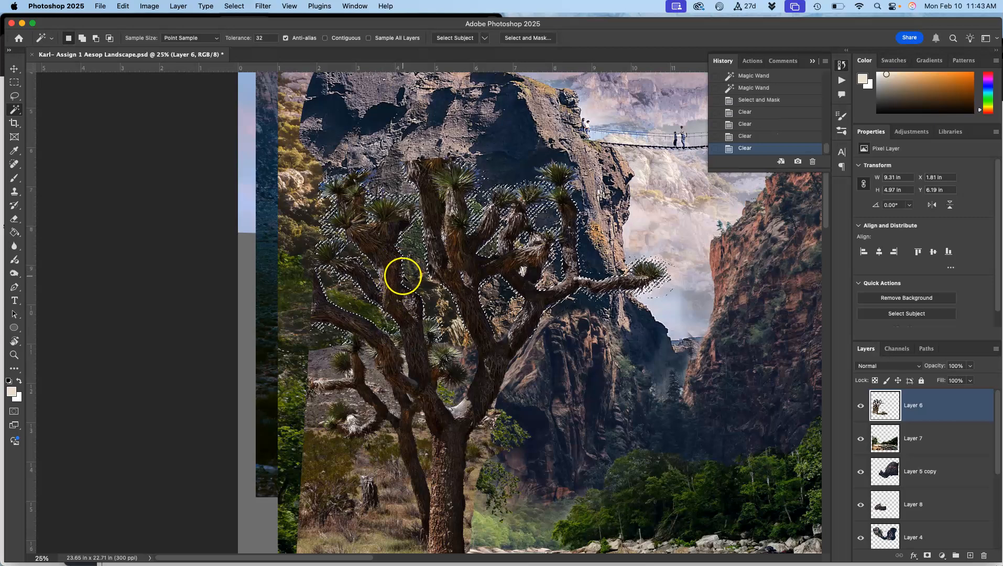
key("super+d")
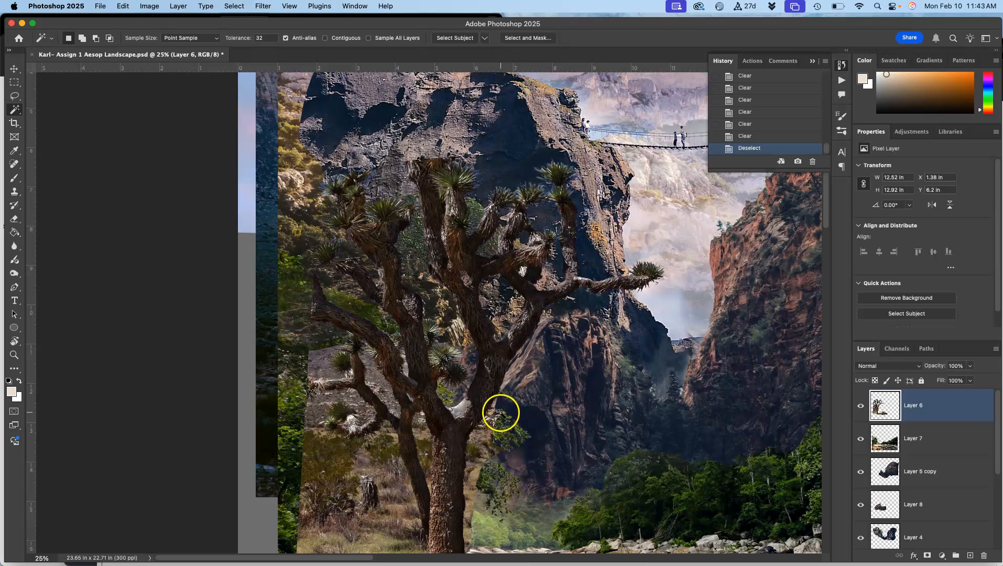
Darken the pale bark in the tree's lower fork with the Burn tool set to Midtones at 23% exposure
scroll(514, 396, "up", 5)
left_click_drag(504, 376, 511, 123)
left_click_drag(499, 215, 563, 111)
left_click_drag(494, 188, 319, 301)
left_click_drag(511, 273, 332, 300)
left_click(14, 273)
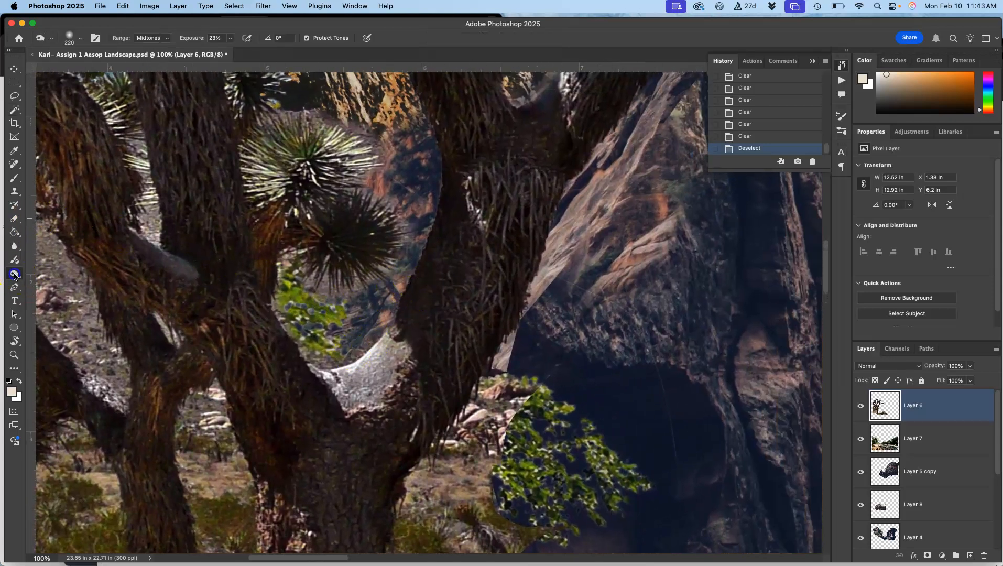
left_click_drag(386, 337, 330, 365)
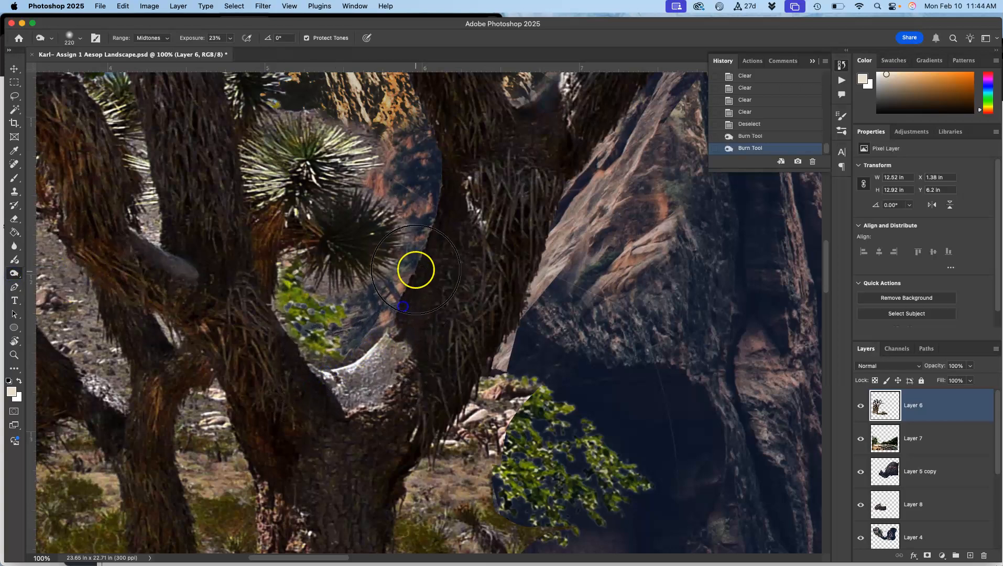
Set the Burn tool's range to Highlights and darken the bright bark around the lower fork and trunk
left_click(167, 38)
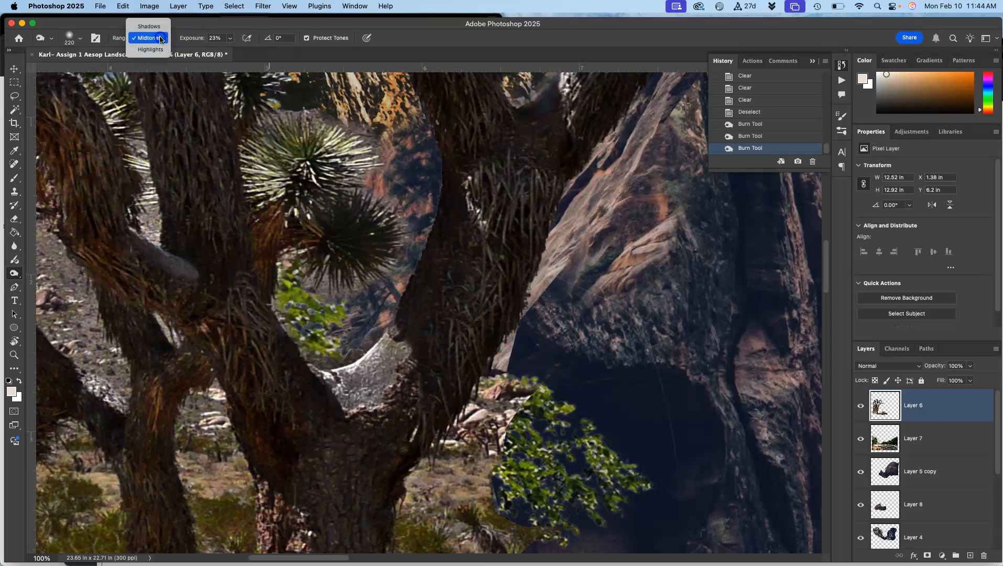
left_click(152, 52)
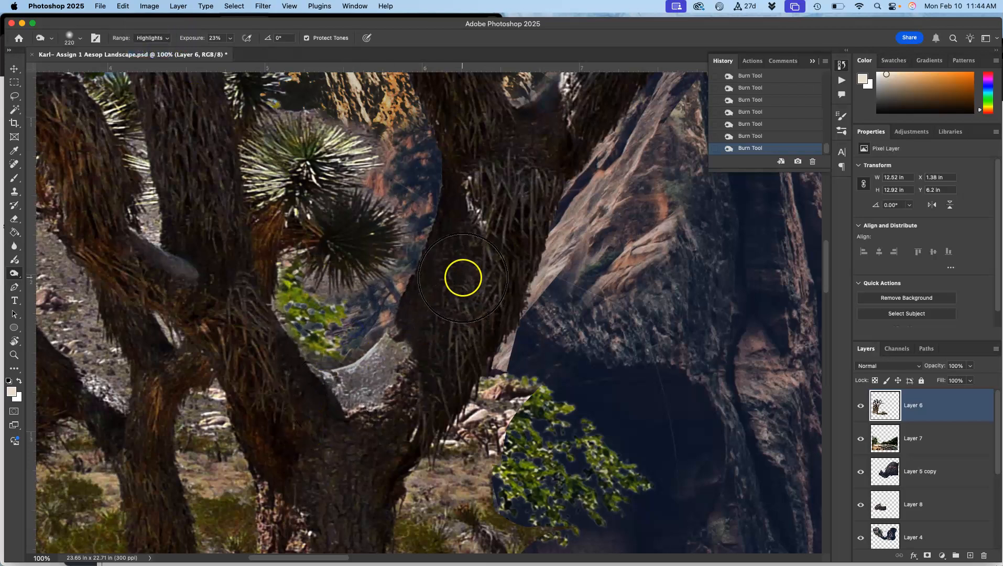
scroll(441, 262, "up", 5)
mouse_move(400, 303)
left_mouse_down()
mouse_move(411, 325)
mouse_move(345, 329)
mouse_move(341, 347)
mouse_move(336, 320)
left_mouse_up()
mouse_move(170, 269)
left_mouse_down()
mouse_move(195, 316)
mouse_move(92, 276)
mouse_move(208, 331)
left_mouse_up()
mouse_move(330, 249)
left_mouse_down()
mouse_move(350, 277)
mouse_move(430, 329)
left_mouse_up()
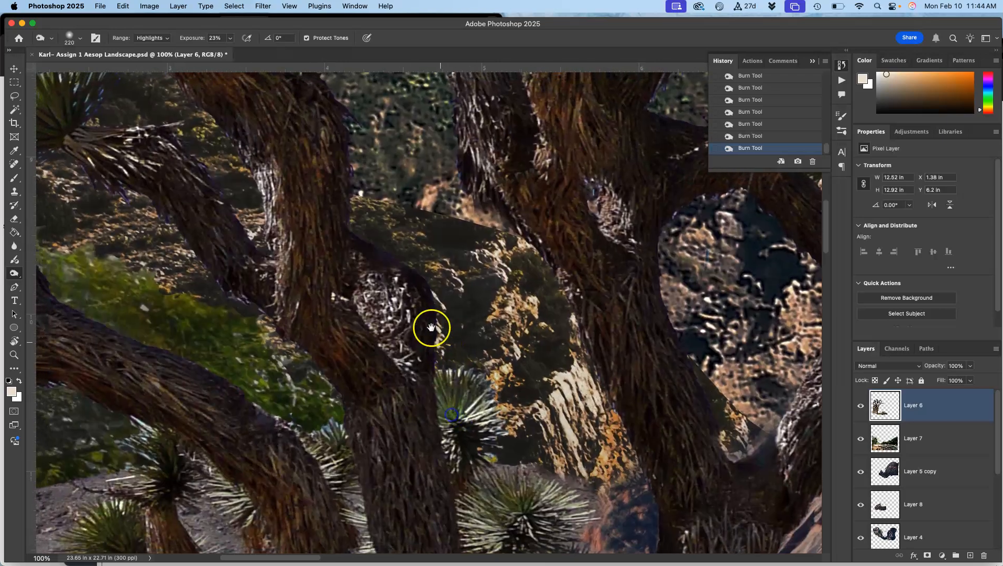
Lasso the flat-topped, cropped branch behind the tree's upper central leaf cluster, tracing around the spiky leaf tips with 0 px feather
left_click_drag(501, 261, 379, 447)
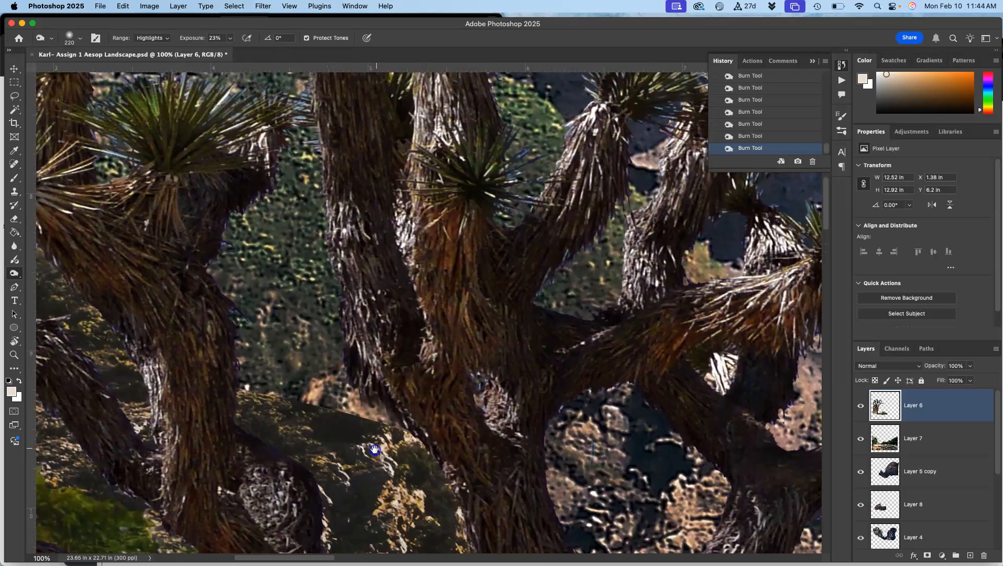
mouse_move(517, 230)
left_mouse_down()
mouse_move(519, 239)
mouse_move(511, 220)
mouse_move(362, 262)
left_mouse_up()
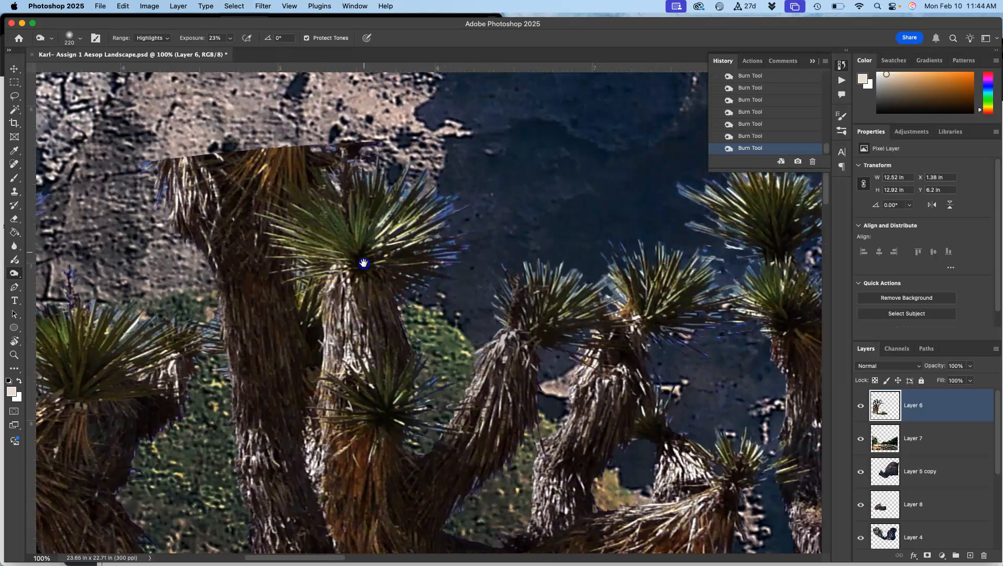
mouse_move(335, 179)
left_mouse_down()
mouse_move(315, 230)
mouse_move(331, 376)
left_mouse_up()
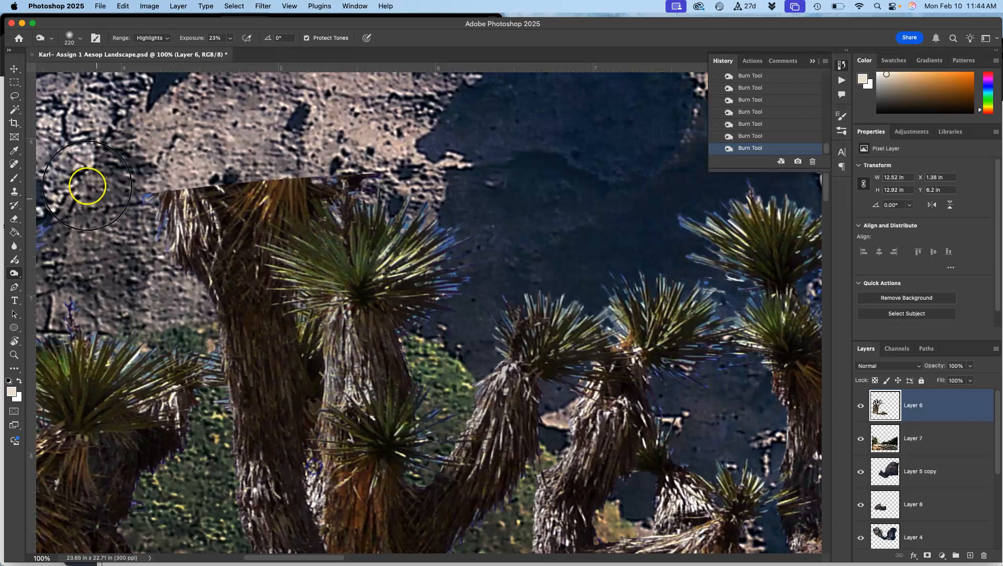
left_click(14, 96)
left_click_drag(353, 184, 354, 187)
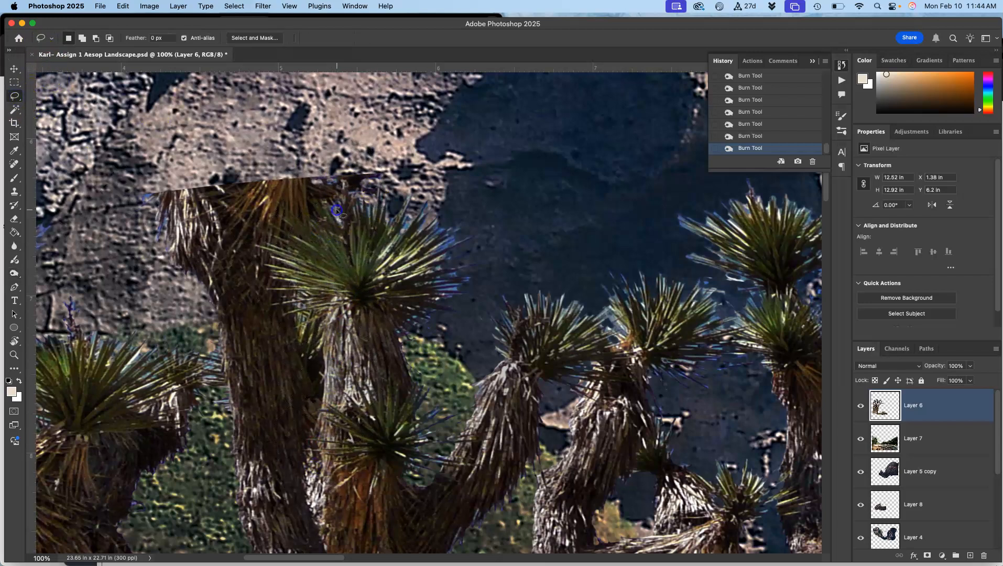
left_click(506, 223)
left_click_drag(428, 139, 438, 168)
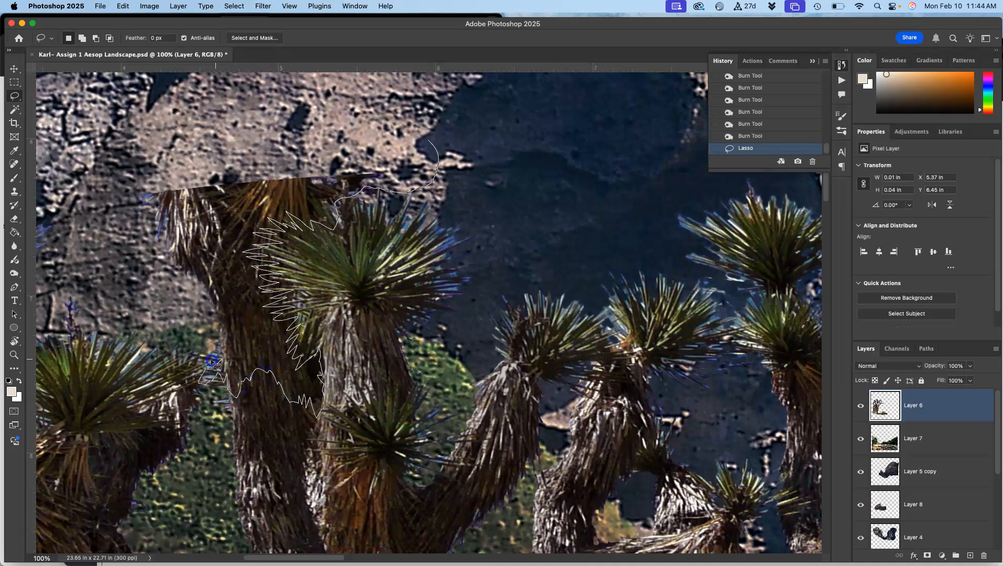
mouse_move(90, 158)
left_mouse_down()
mouse_move(220, 102)
mouse_move(367, 115)
mouse_move(435, 157)
left_mouse_up()
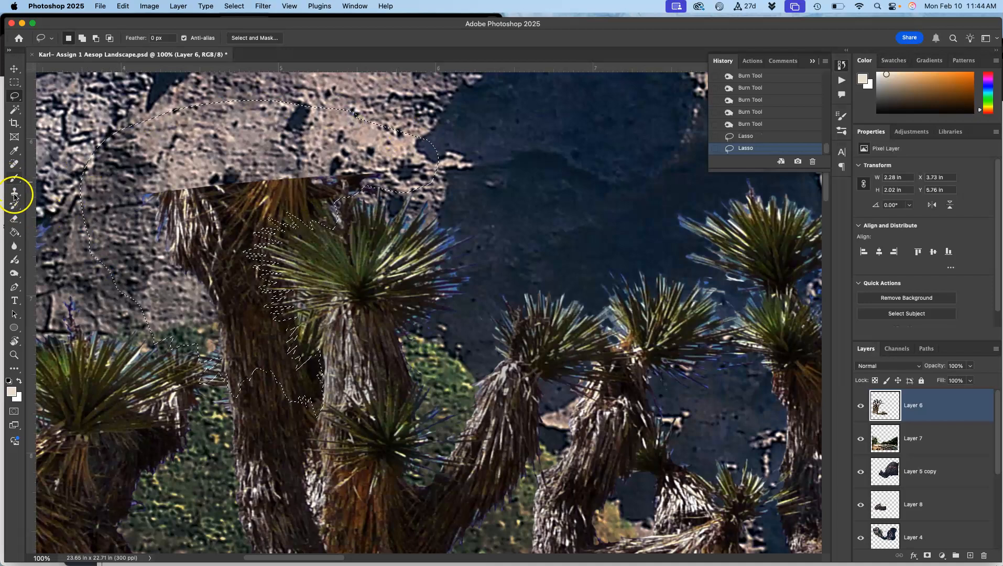
Erase the selected cropped branch down to a short stump with the Eraser at 100% opacity, and clear the selection
left_click(14, 219)
mouse_move(158, 231)
left_mouse_down()
mouse_move(237, 146)
mouse_move(249, 174)
mouse_move(180, 275)
mouse_move(381, 139)
mouse_move(268, 264)
mouse_move(363, 217)
mouse_move(297, 231)
mouse_move(219, 344)
mouse_move(239, 351)
mouse_move(334, 281)
mouse_move(303, 357)
mouse_move(336, 347)
mouse_move(315, 401)
left_mouse_up()
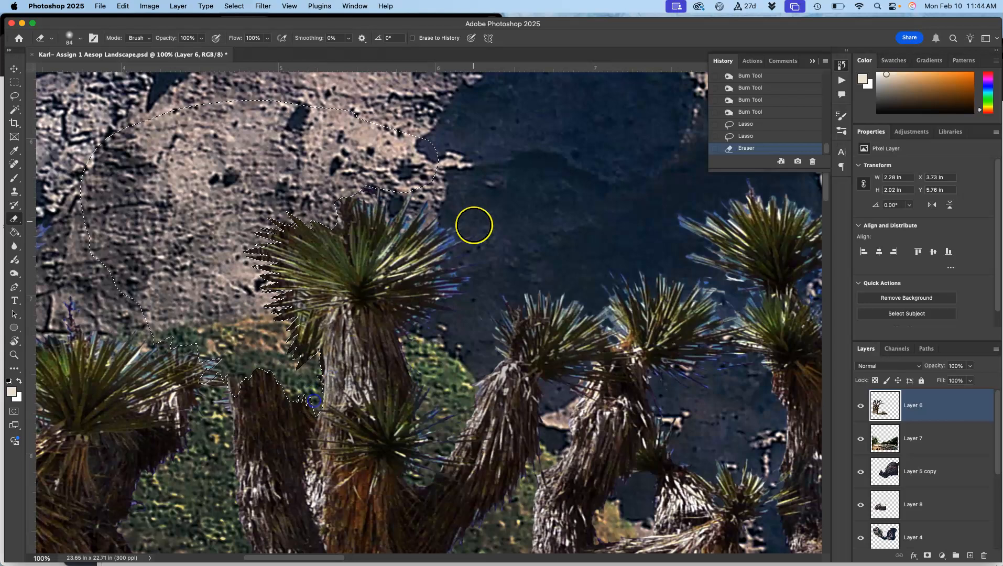
key("super+d")
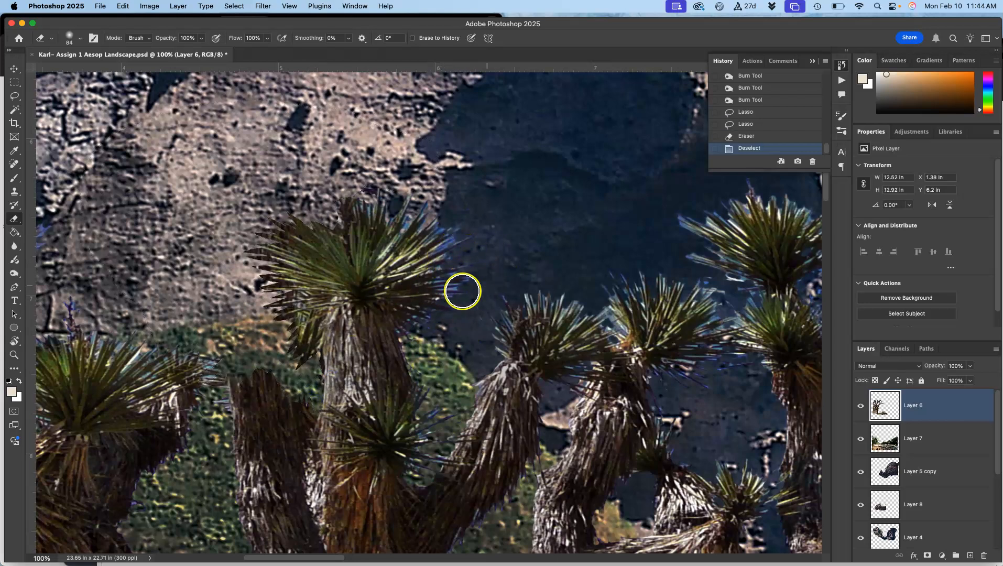
Touch up the remaining branch stump's upper edge with the 84 px Eraser
left_click(228, 356)
left_click(235, 353)
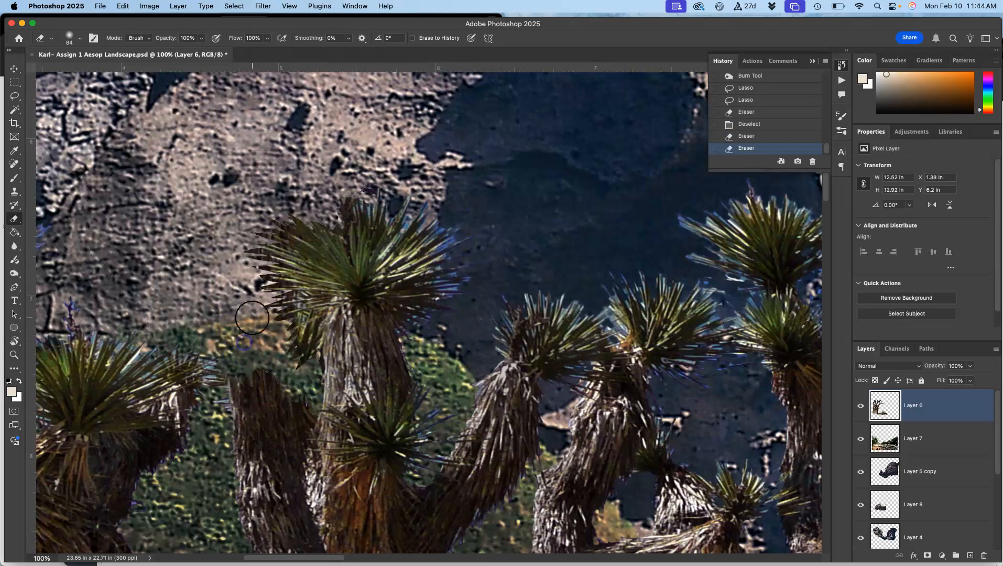
key("super+minus")
key("super+minus")
key("super+minus")
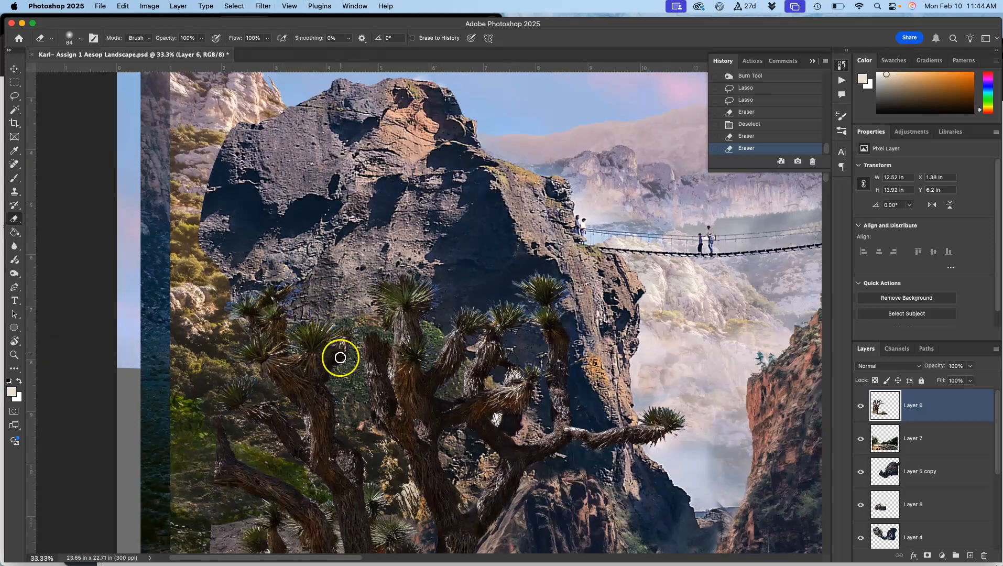
left_click_drag(365, 354, 406, 264)
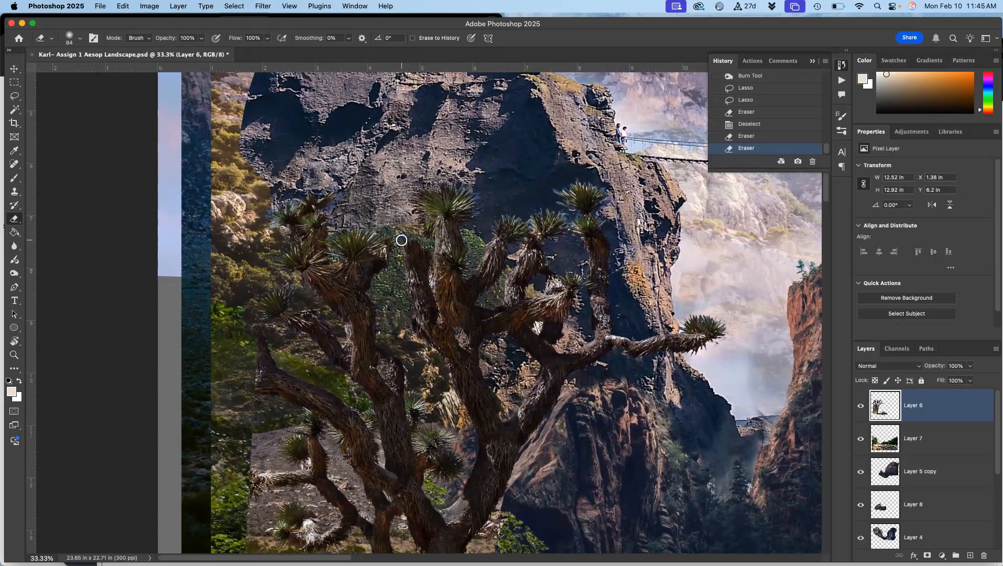
mouse_move(469, 224)
left_mouse_down()
mouse_move(569, 203)
mouse_move(546, 202)
mouse_move(593, 209)
mouse_move(589, 203)
mouse_move(372, 434)
left_mouse_up()
Select the blue fringe around the leaf tips with the Magic Wand at tolerance 32, non-contiguous
key("super+plus")
key("super+plus")
key("super+plus")
key("super+plus")
key("super+plus")
left_click_drag(511, 180, 439, 356)
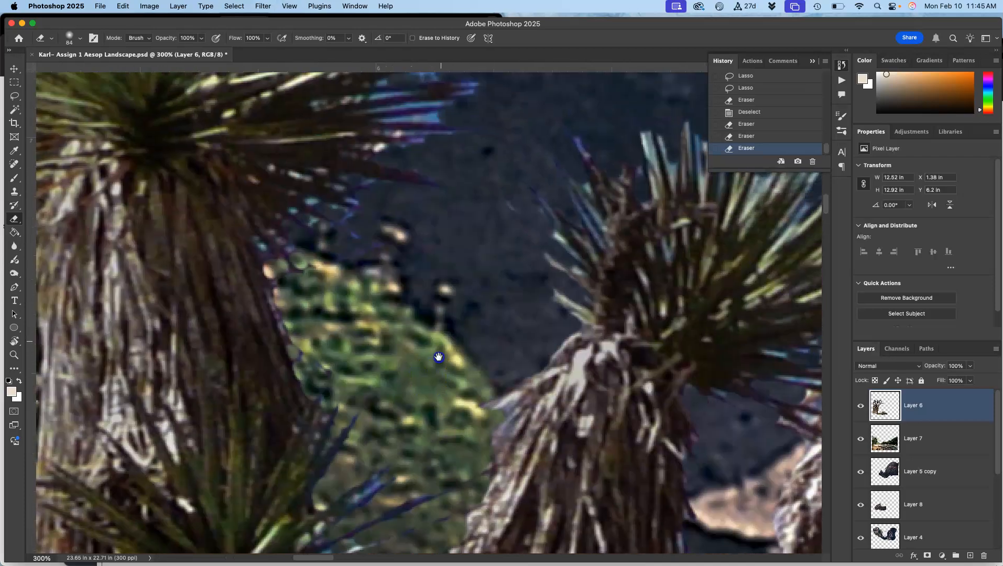
left_click_drag(459, 160, 461, 273)
left_click(15, 109)
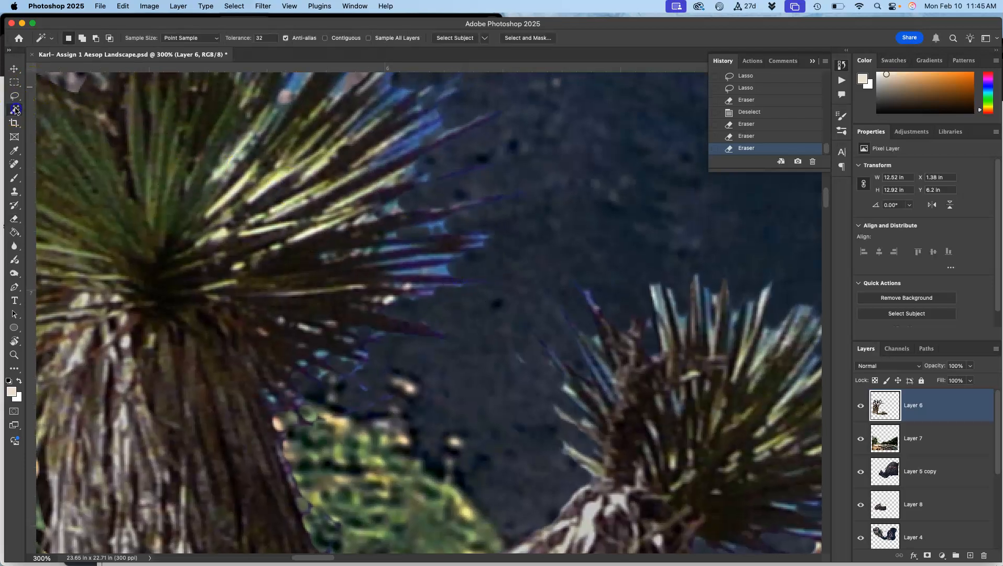
left_click(428, 309)
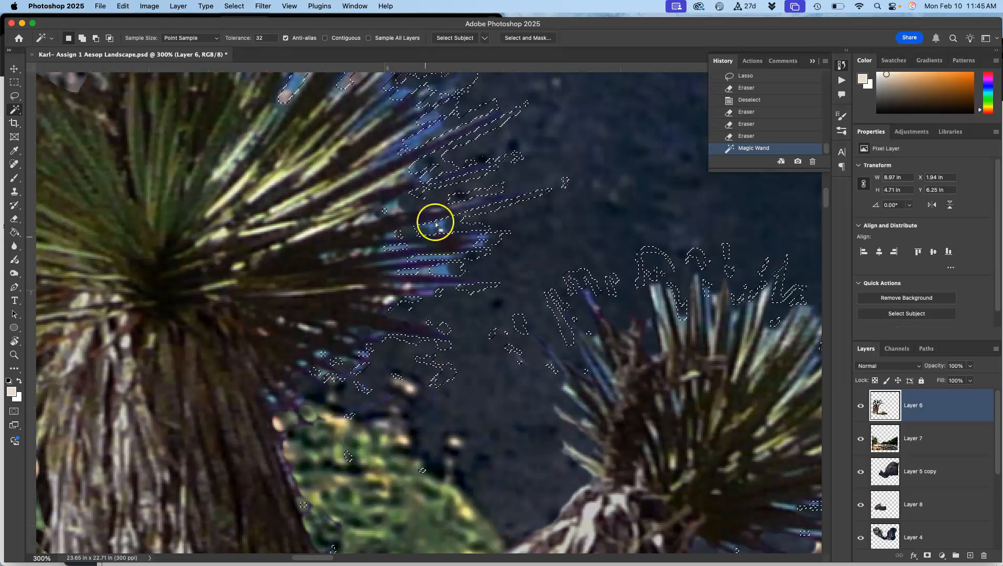
Neutralise the selected blue fringe with Hue/Saturation at Hue +27, Saturation -58 and Lightness -38, and clear the selection
left_click(150, 6)
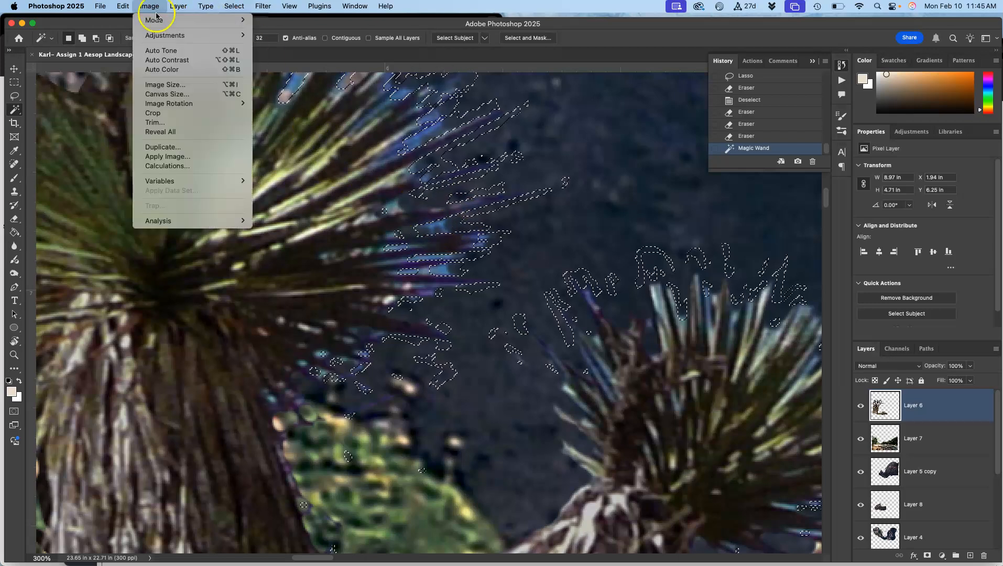
mouse_move(164, 35)
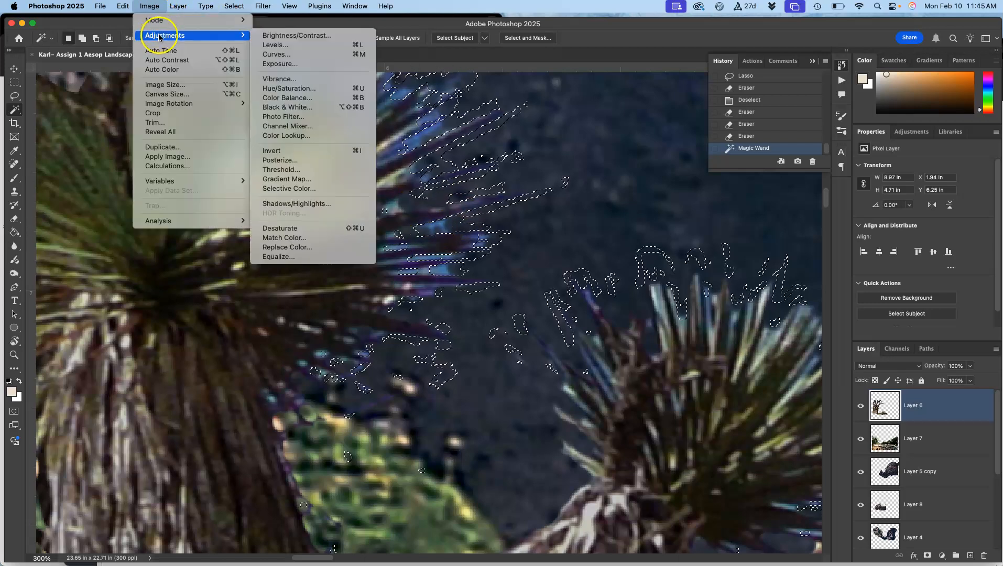
left_click(302, 88)
left_click_drag(703, 299, 690, 347)
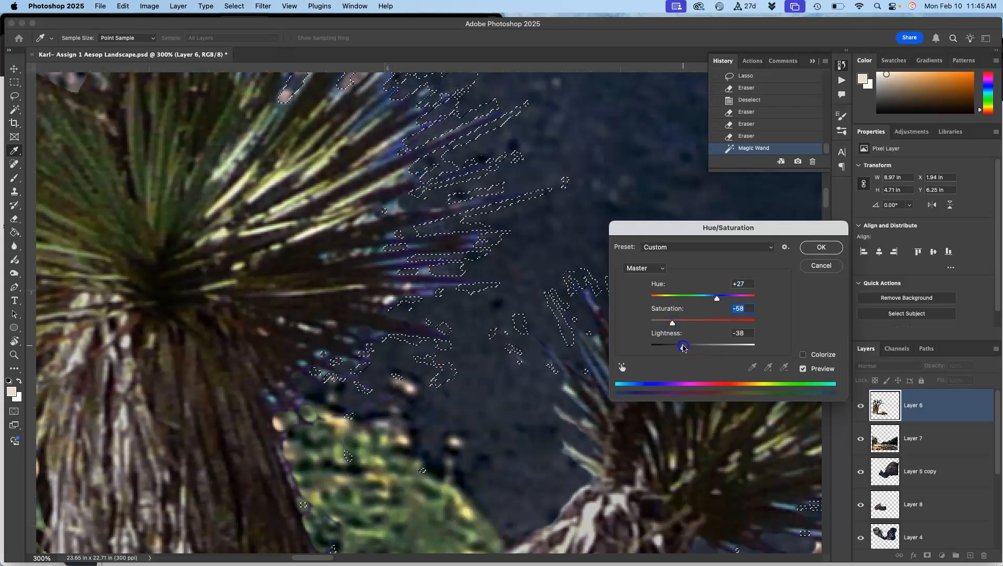
left_click(821, 247)
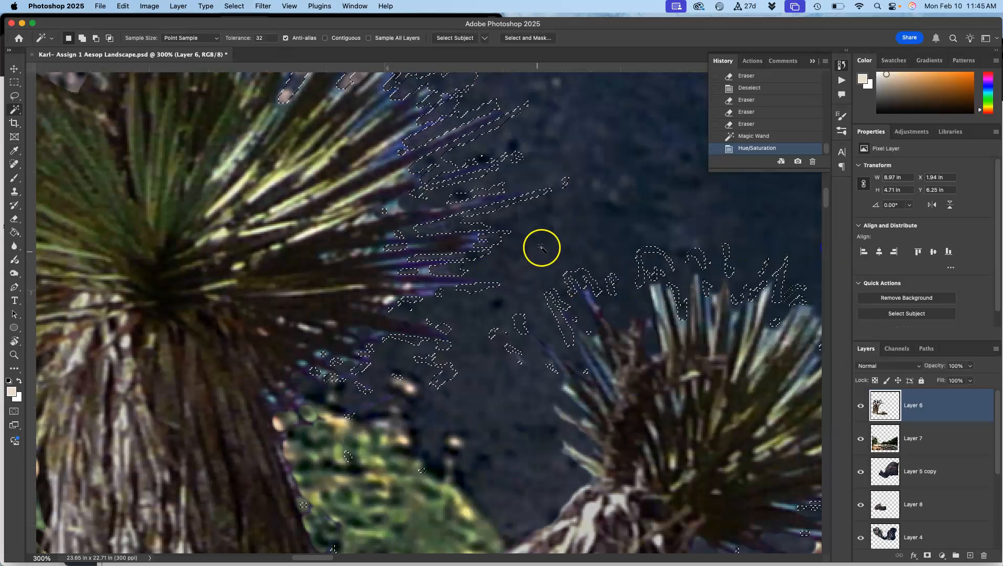
key("super+d")
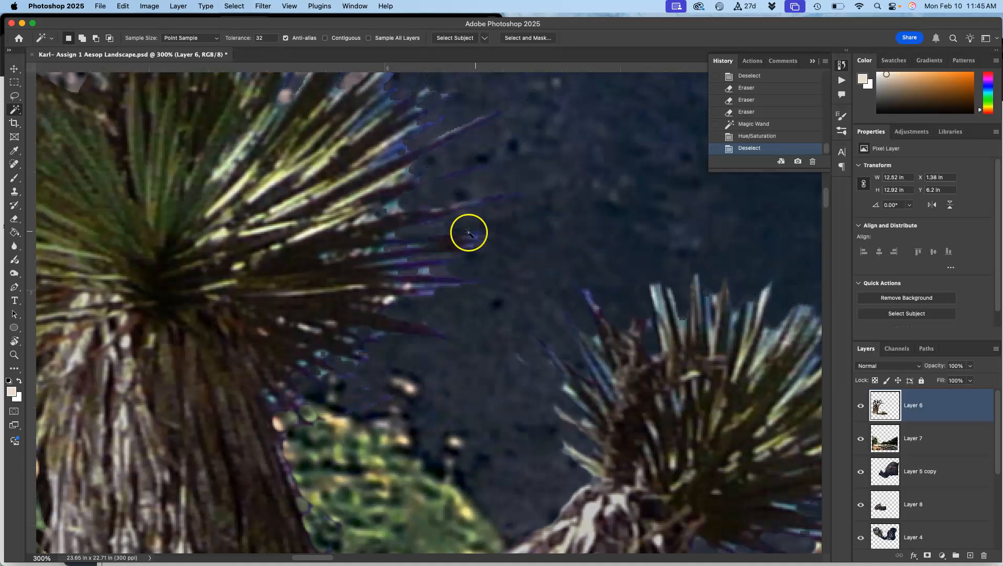
Compare the leaf fringe before and after the Hue/Saturation change using the history states, close up and against the cliff
key("super+minus")
key("super+minus")
key("super+minus")
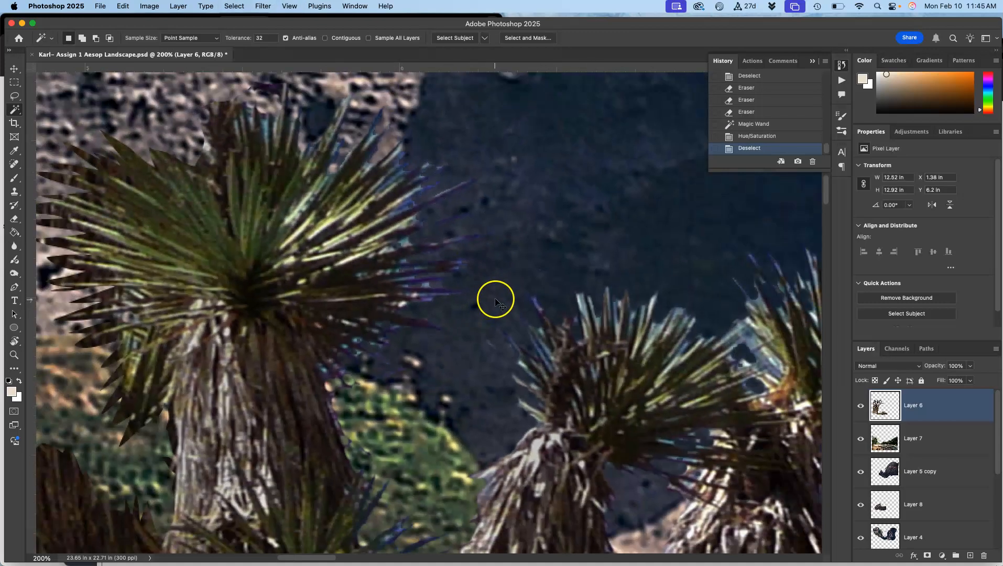
left_click(759, 135)
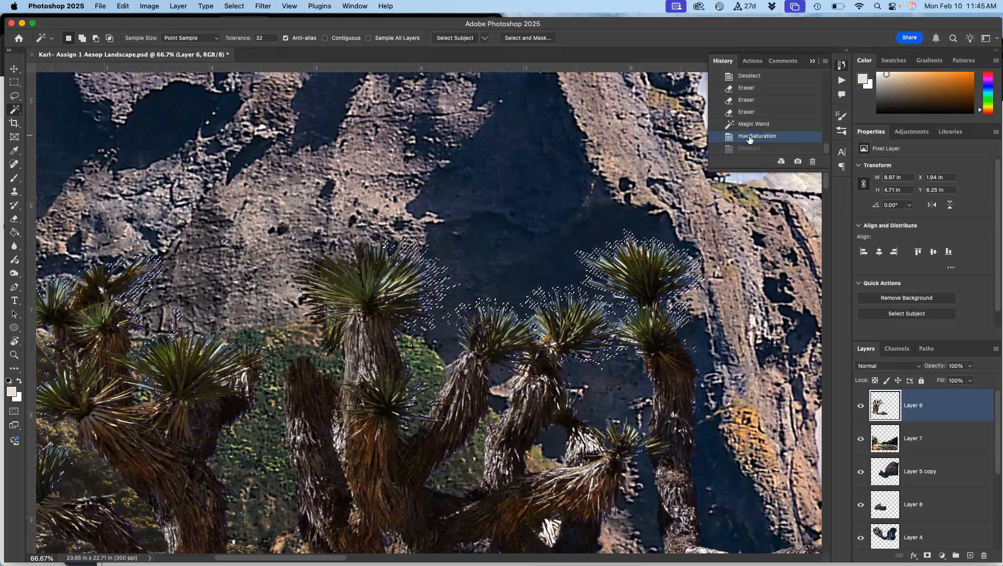
key("super+equal")
key("super+equal")
key("super+equal")
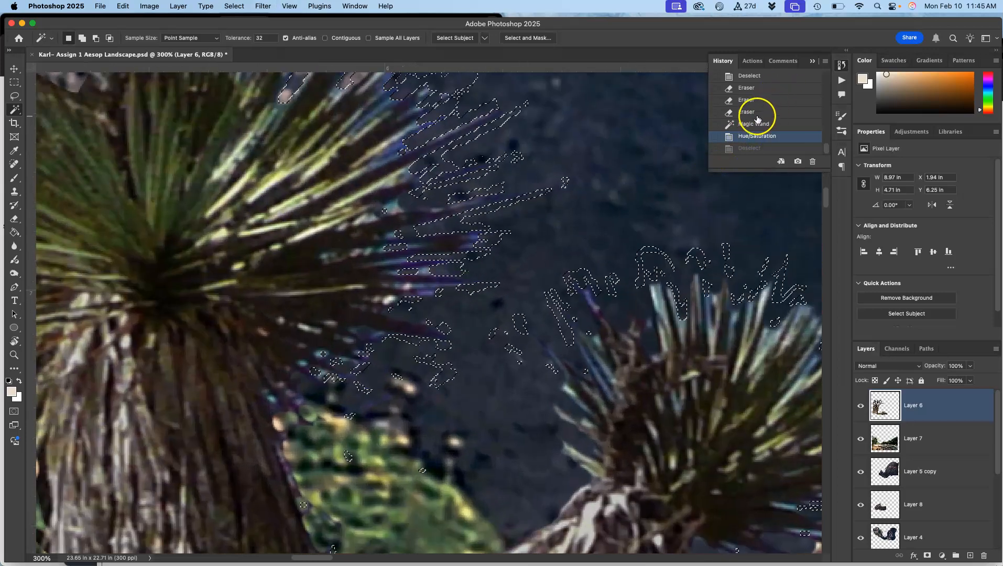
left_click(756, 112)
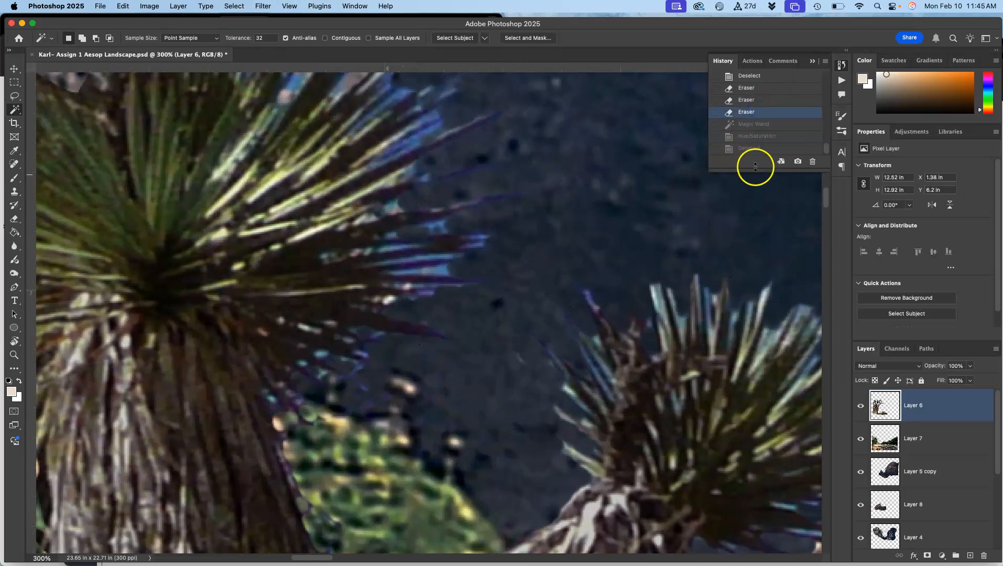
left_click(753, 149)
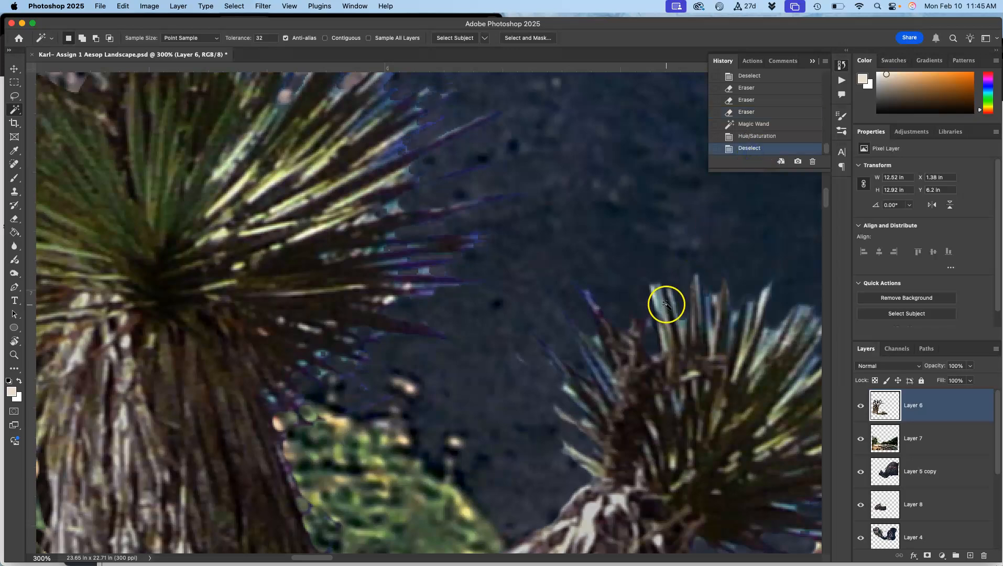
key("super+minus")
key("super+minus")
key("super+minus")
key("super+minus")
key("super+minus")
key("super+minus")
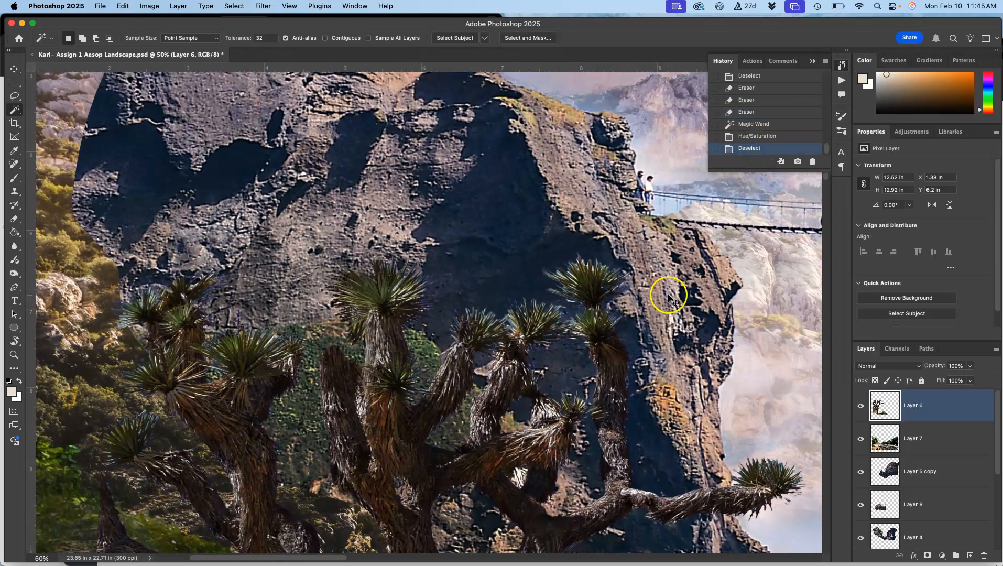
Erase the tree layer's grass edge over the riverbank rocks beside the trunk using a 316 px Eraser with 0% hardness
scroll(575, 367, "down", 10)
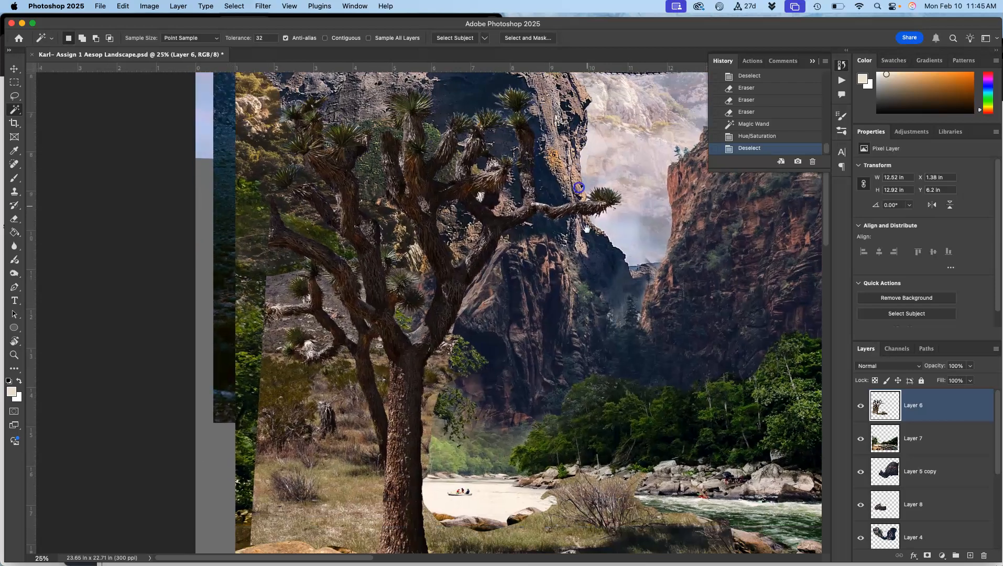
scroll(548, 291, "down", 3)
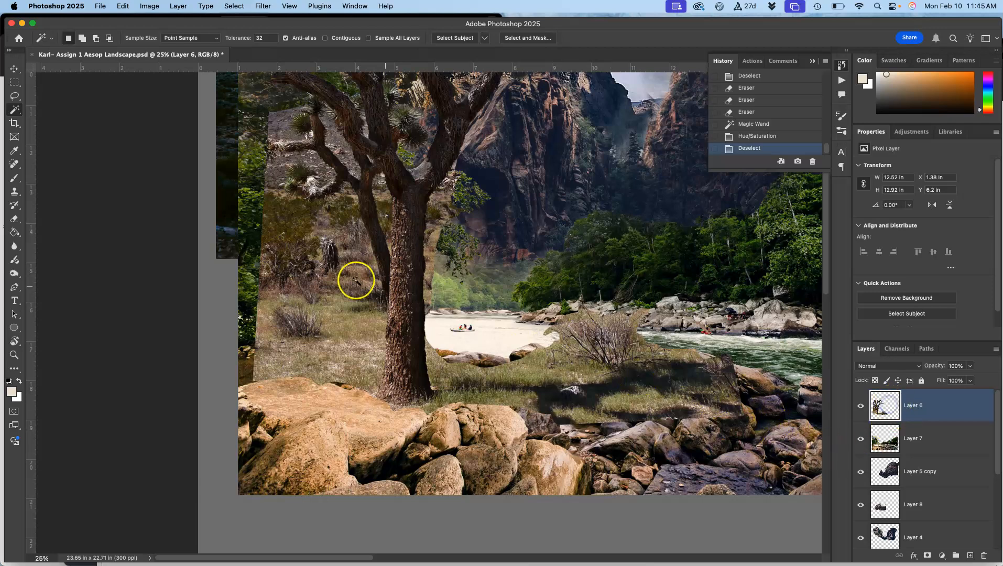
left_click(14, 220)
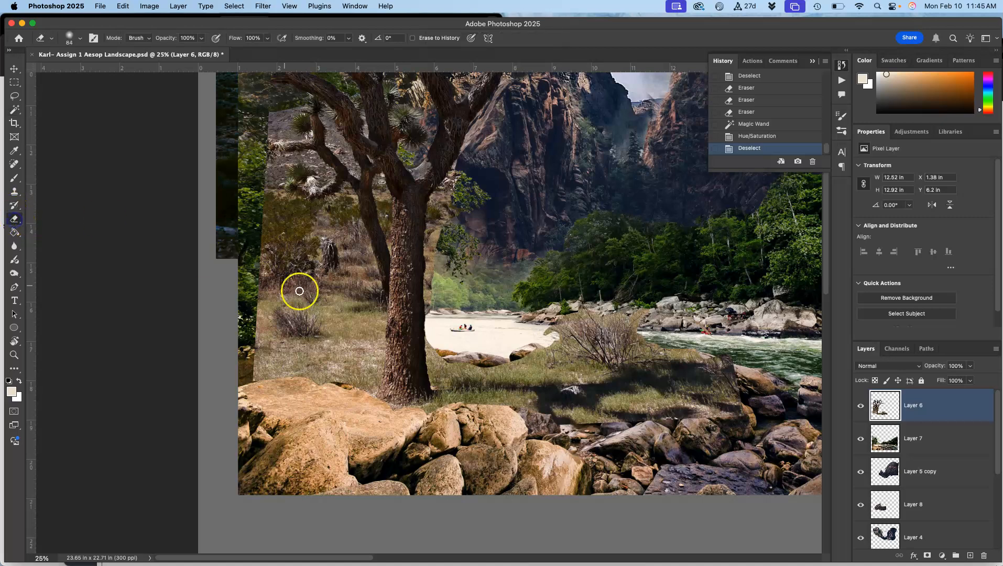
left_click(78, 39)
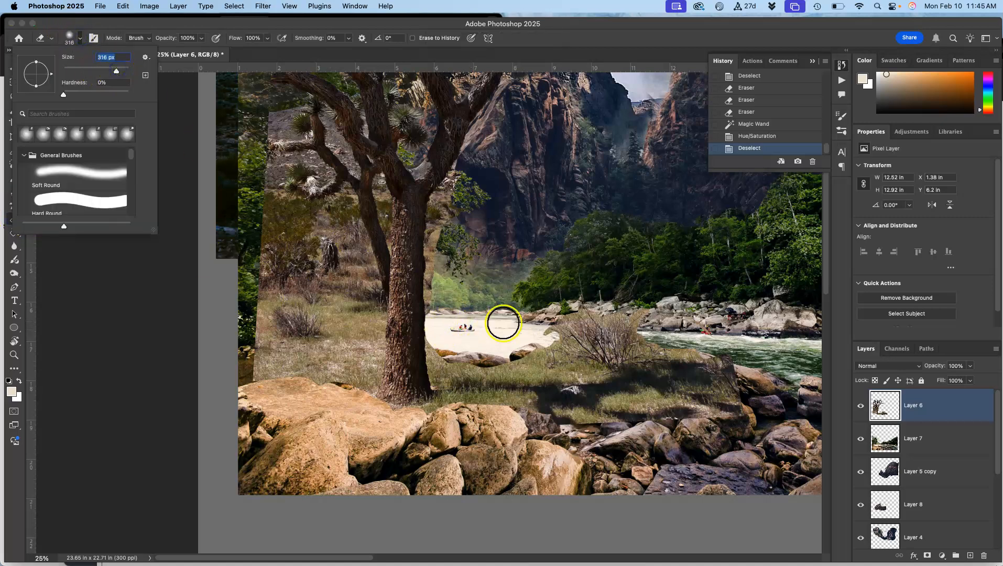
left_click(544, 348)
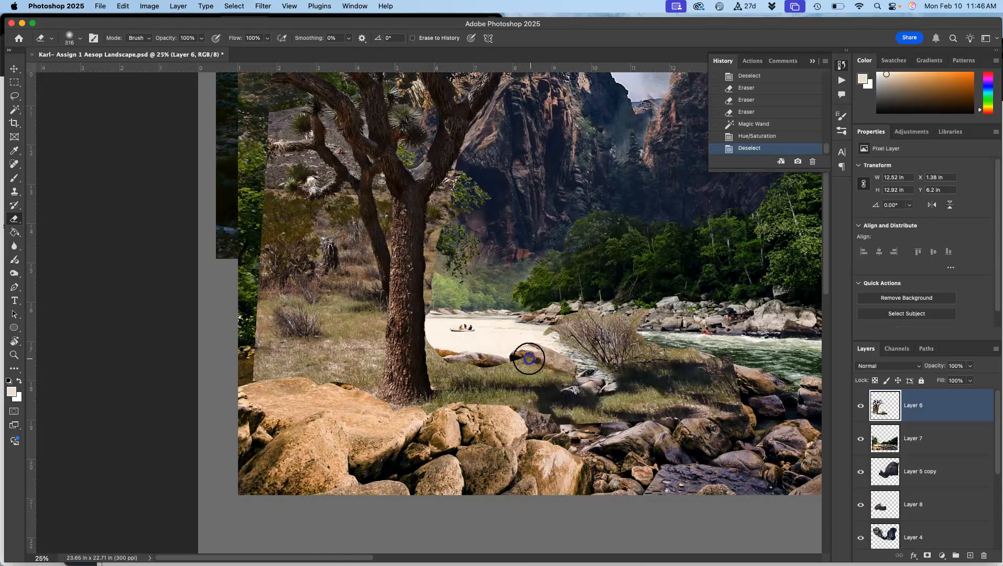
left_click(443, 351)
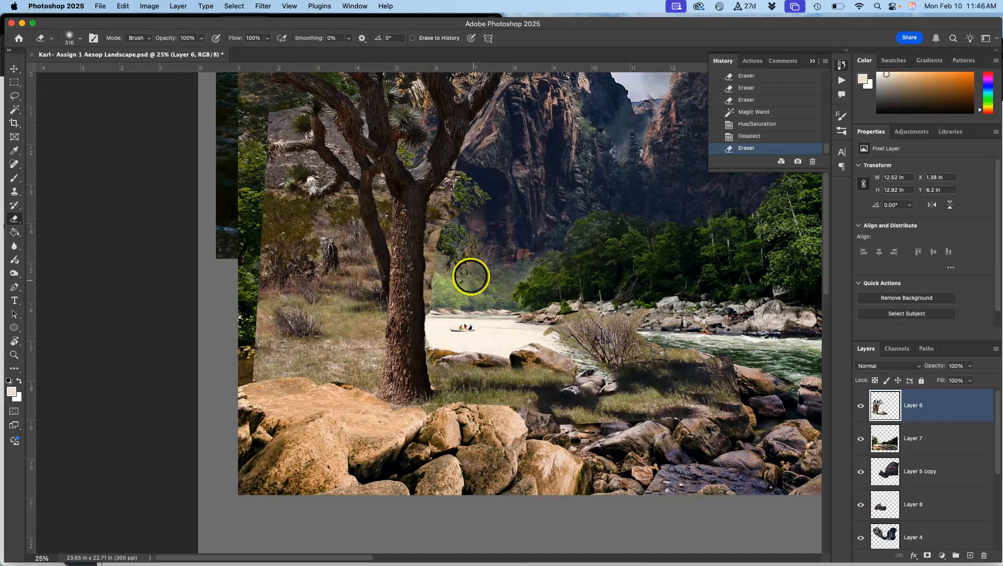
Erase the leftover hillside strip between the trunk's right edge and the river, and undo the last stroke over the foliage above
key("super+plus")
key("super+plus")
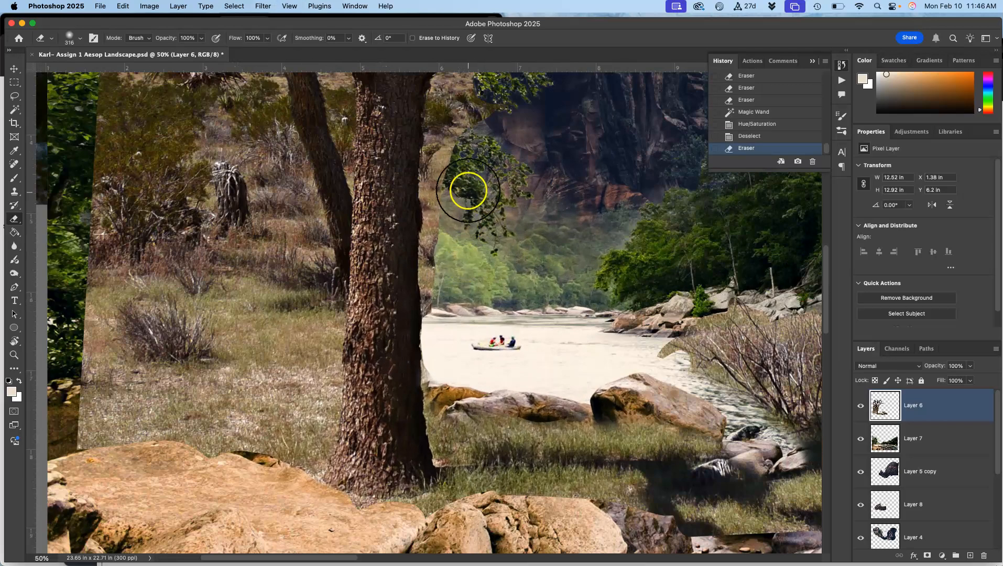
left_click_drag(447, 185, 448, 155)
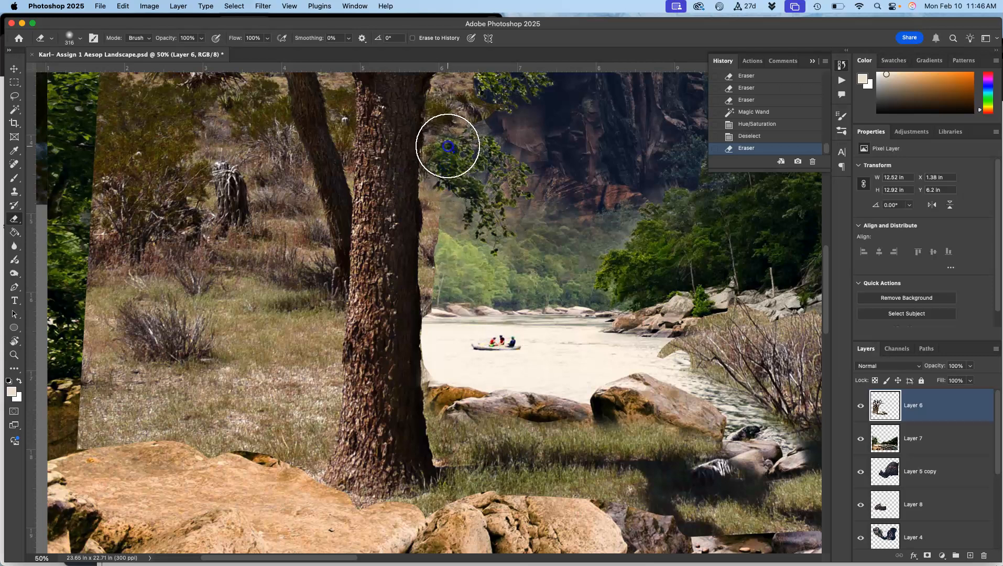
left_click_drag(439, 240, 441, 320)
mouse_move(476, 252)
left_mouse_down()
mouse_move(495, 248)
mouse_move(426, 345)
mouse_move(466, 220)
left_mouse_up()
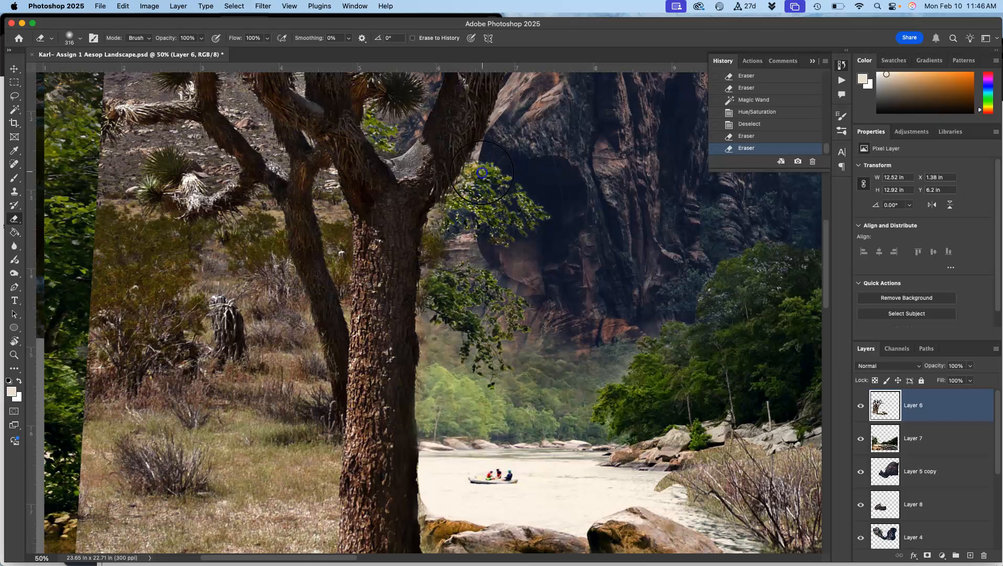
key("super+z")
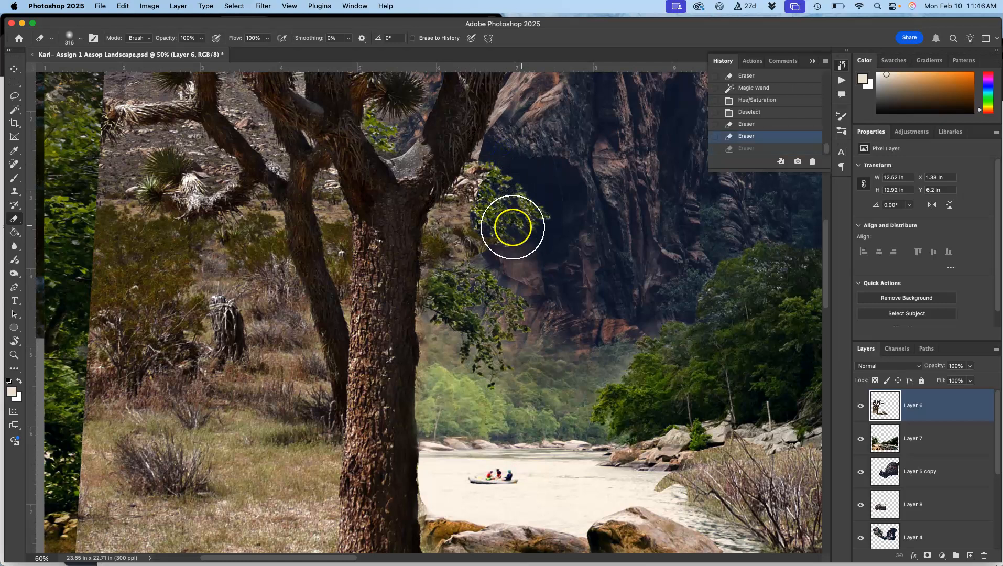
Erase the leftover hillside around the leafy foliage beside the trunk's fork, and compare before and after by undoing and redoing the strokes
mouse_move(492, 176)
left_mouse_down()
mouse_move(446, 221)
mouse_move(473, 188)
mouse_move(451, 232)
mouse_move(463, 265)
left_mouse_up()
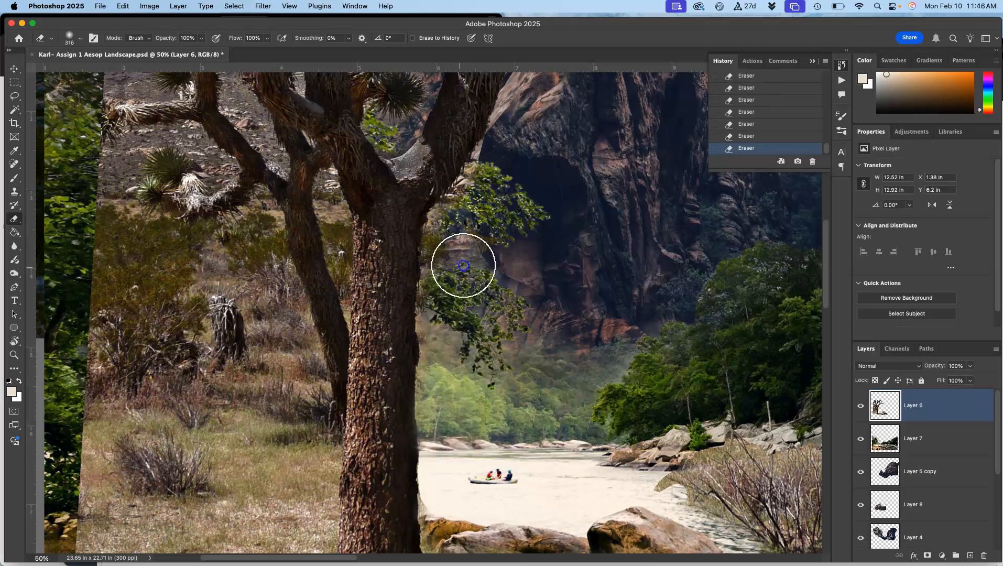
key("super+z")
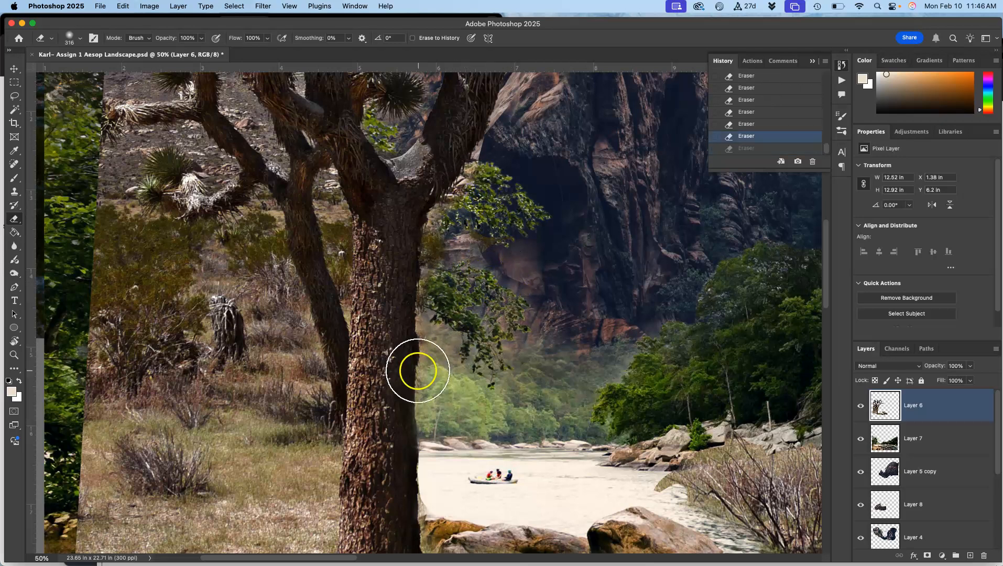
key("super+z")
key("super+z")
key("super+z")
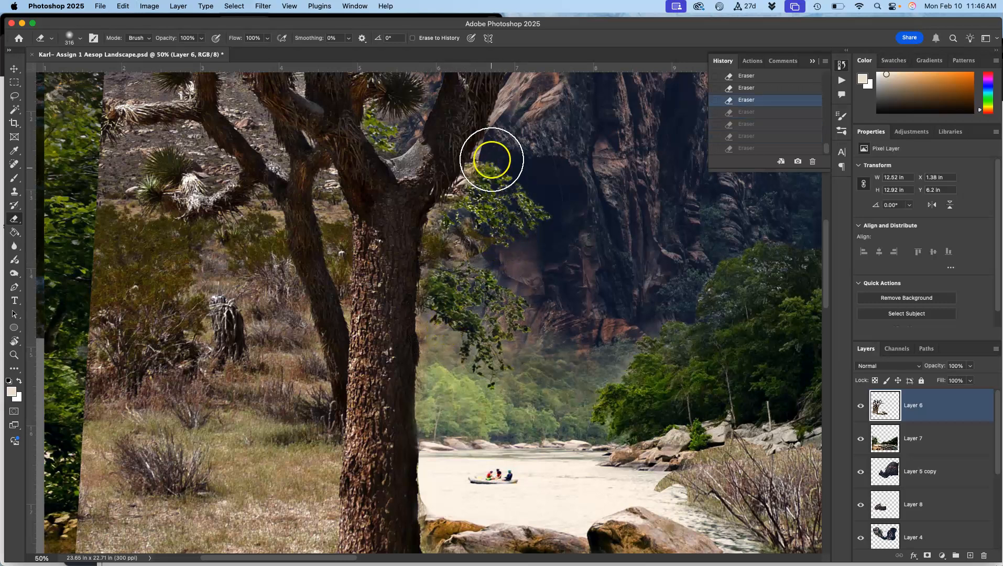
key("super+shift+z")
key("super+shift+z")
key("super+shift+z")
key("super+shift+z")
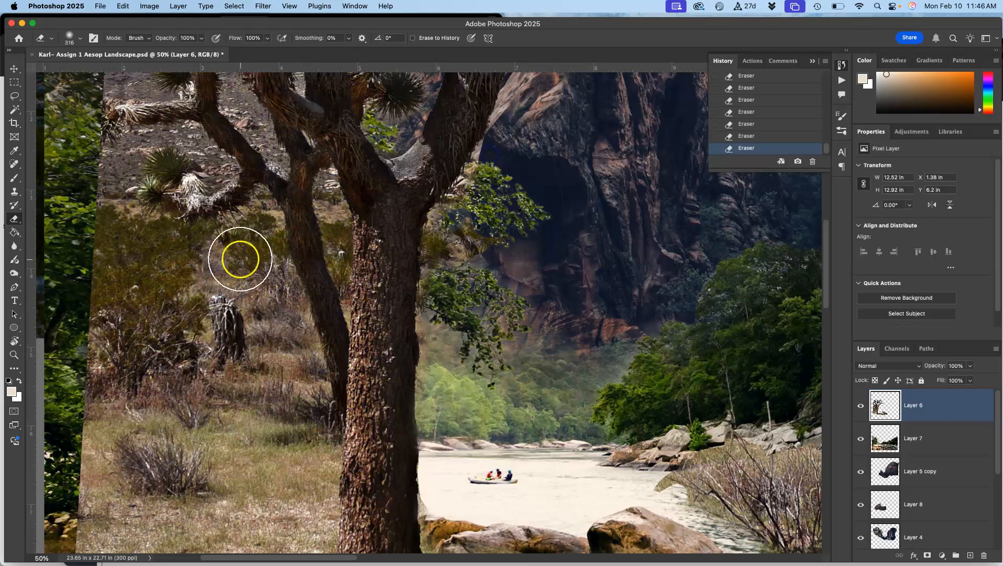
Erase the tree layer's soft leftover edges around the riverbank bush, over the foreground boulders and at the trunk's base
left_click_drag(272, 363, 191, 217)
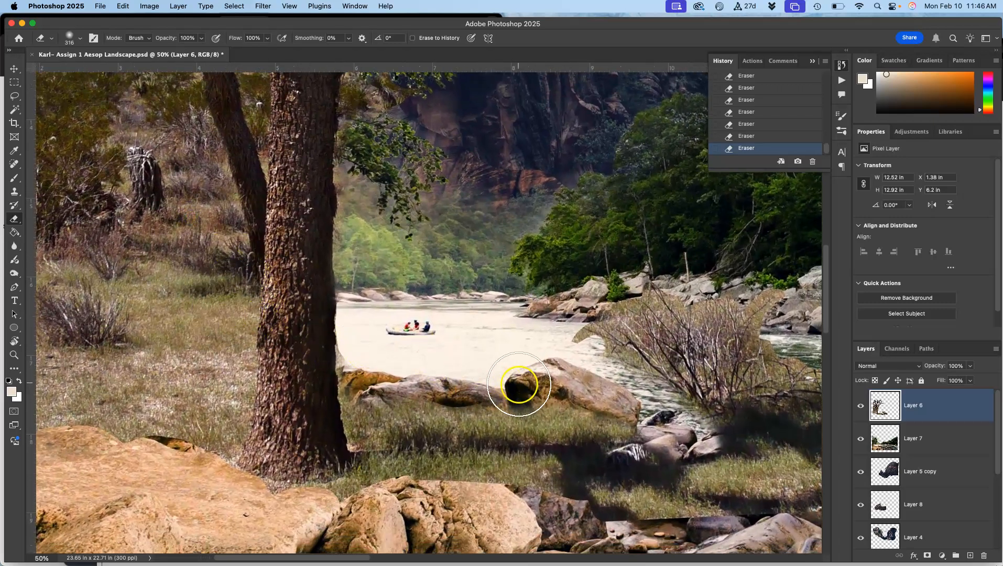
left_click_drag(633, 416, 460, 360)
mouse_move(431, 312)
left_mouse_down()
mouse_move(473, 346)
mouse_move(437, 293)
mouse_move(482, 268)
mouse_move(500, 263)
mouse_move(512, 275)
mouse_move(548, 256)
mouse_move(555, 277)
mouse_move(665, 247)
mouse_move(674, 273)
mouse_move(649, 314)
mouse_move(678, 339)
mouse_move(711, 324)
mouse_move(762, 347)
left_mouse_up()
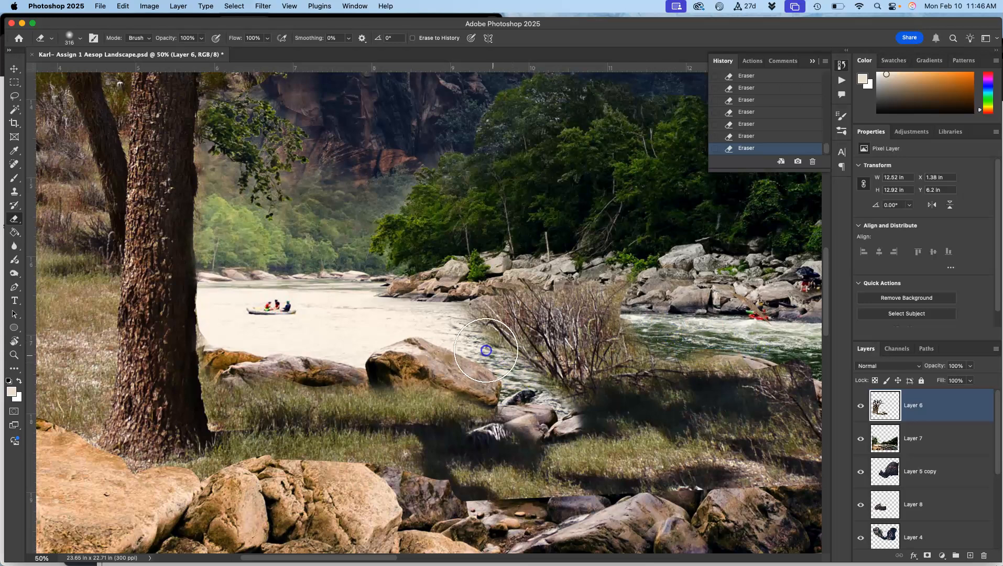
left_click_drag(559, 411, 385, 347)
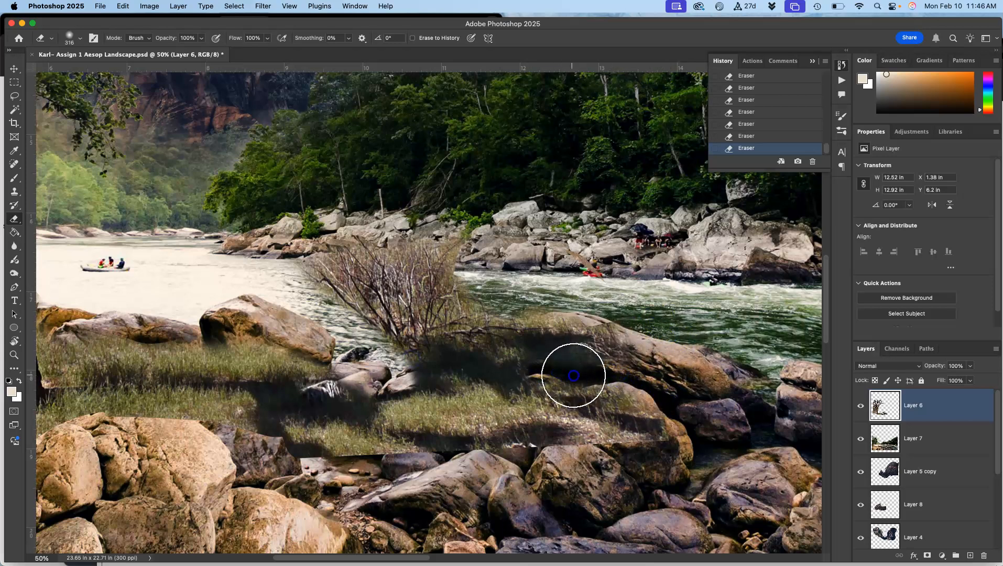
mouse_move(692, 428)
left_mouse_down()
mouse_move(625, 310)
mouse_move(514, 346)
mouse_move(501, 365)
mouse_move(573, 351)
mouse_move(620, 358)
mouse_move(698, 419)
mouse_move(554, 400)
left_mouse_up()
mouse_move(488, 391)
left_mouse_down()
mouse_move(415, 371)
mouse_move(380, 386)
left_mouse_up()
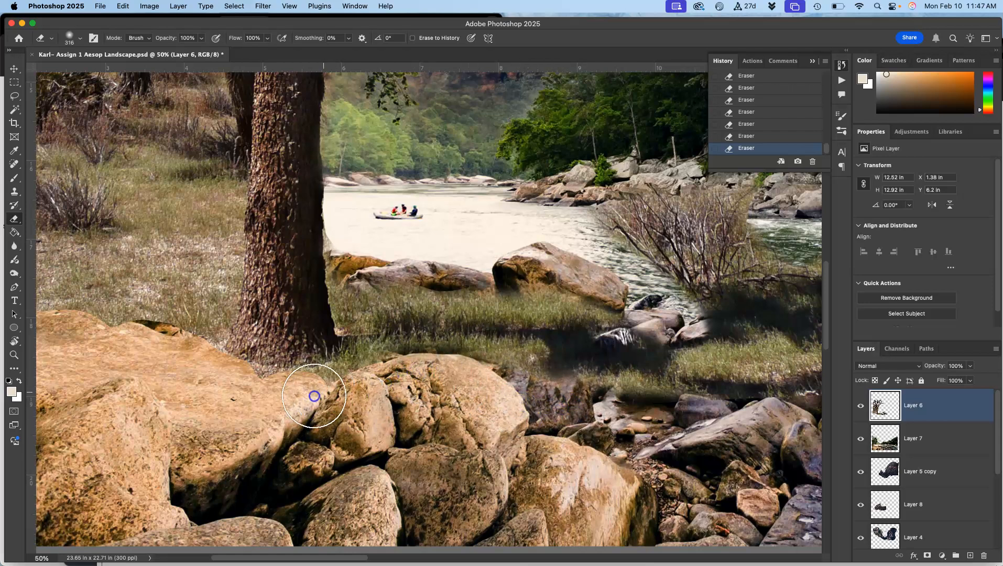
mouse_move(316, 398)
left_mouse_down()
mouse_move(324, 410)
mouse_move(338, 392)
left_mouse_up()
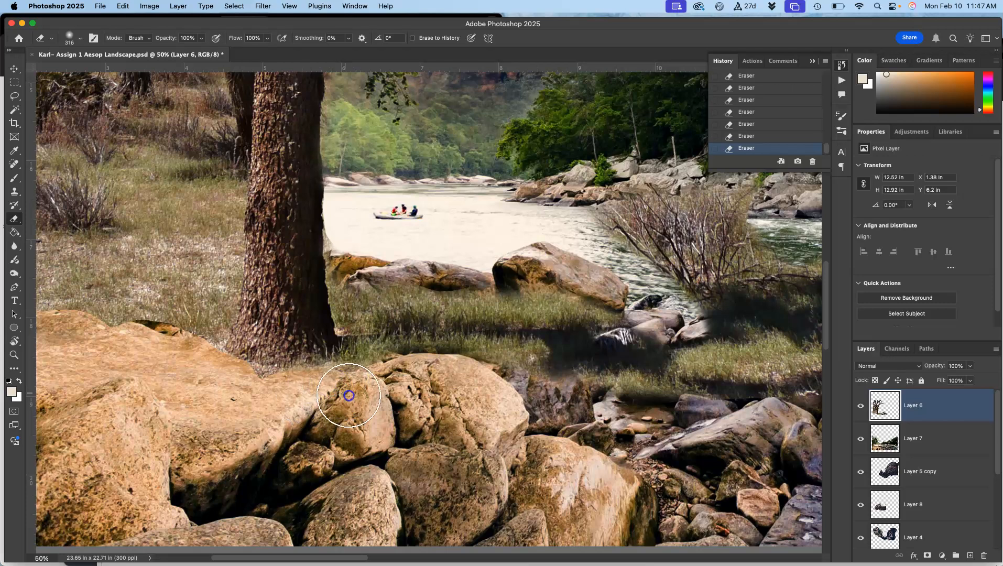
Erase the straight outer edge of the desert hillside so it fades into the green foliage from the boulder up to the lower branches
scroll(432, 390, "left", 10)
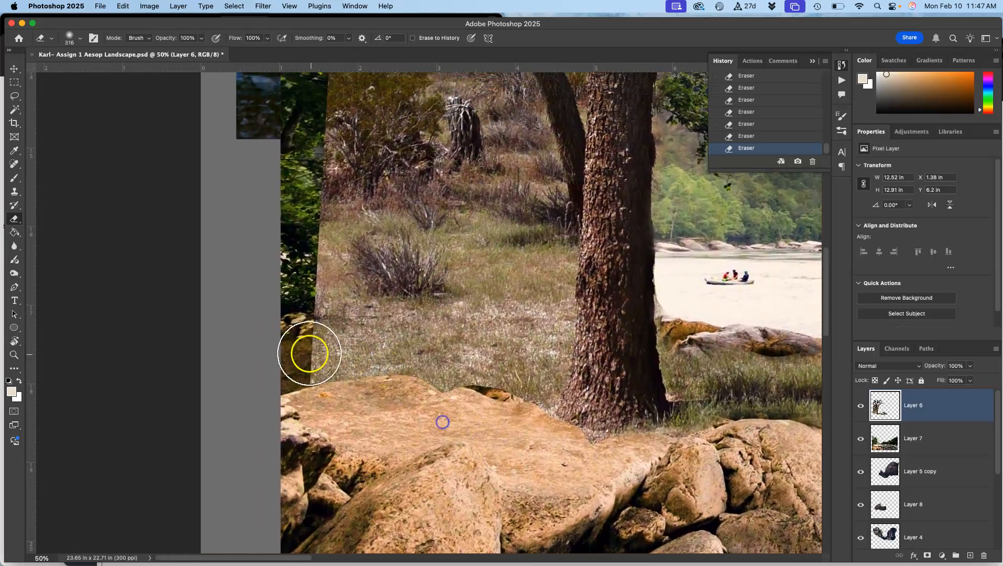
mouse_move(296, 382)
left_mouse_down()
mouse_move(300, 339)
mouse_move(324, 296)
mouse_move(293, 278)
mouse_move(304, 234)
mouse_move(350, 209)
mouse_move(373, 217)
mouse_move(319, 190)
mouse_move(323, 167)
mouse_move(311, 151)
left_mouse_up()
scroll(322, 201, "up", 6)
mouse_move(326, 243)
left_mouse_down()
mouse_move(310, 237)
mouse_move(324, 271)
mouse_move(318, 163)
mouse_move(326, 221)
mouse_move(309, 298)
left_mouse_up()
mouse_move(278, 245)
left_mouse_down()
mouse_move(330, 207)
mouse_move(307, 252)
mouse_move(284, 265)
mouse_move(302, 337)
mouse_move(367, 318)
left_mouse_up()
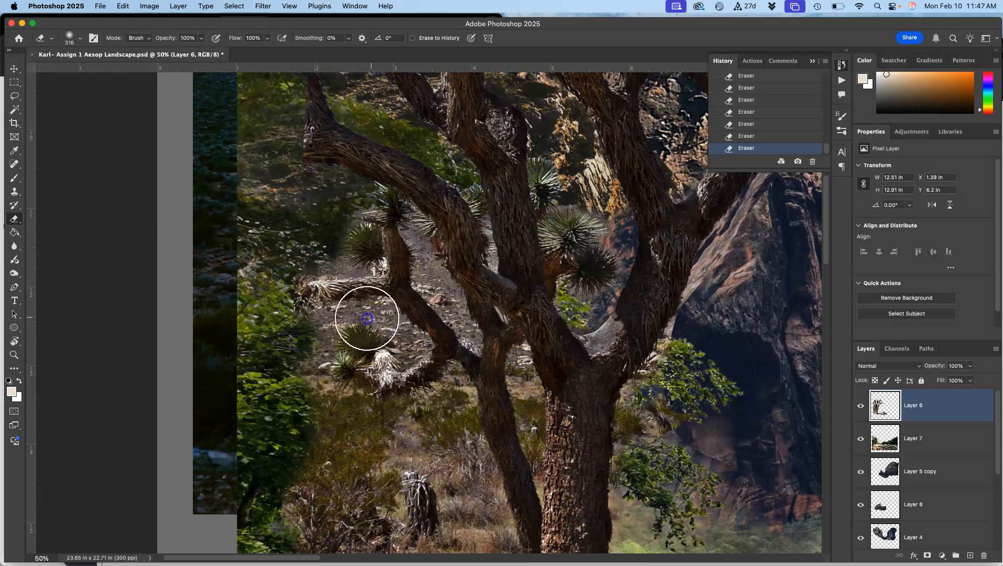
Darken the hillside showing between the tree's lower branches using a 220 px Burn tool with Highlights range and 23% exposure
left_click(15, 273)
mouse_move(392, 331)
left_mouse_down()
mouse_move(411, 334)
mouse_move(392, 318)
left_mouse_up()
left_click_drag(382, 315, 334, 322)
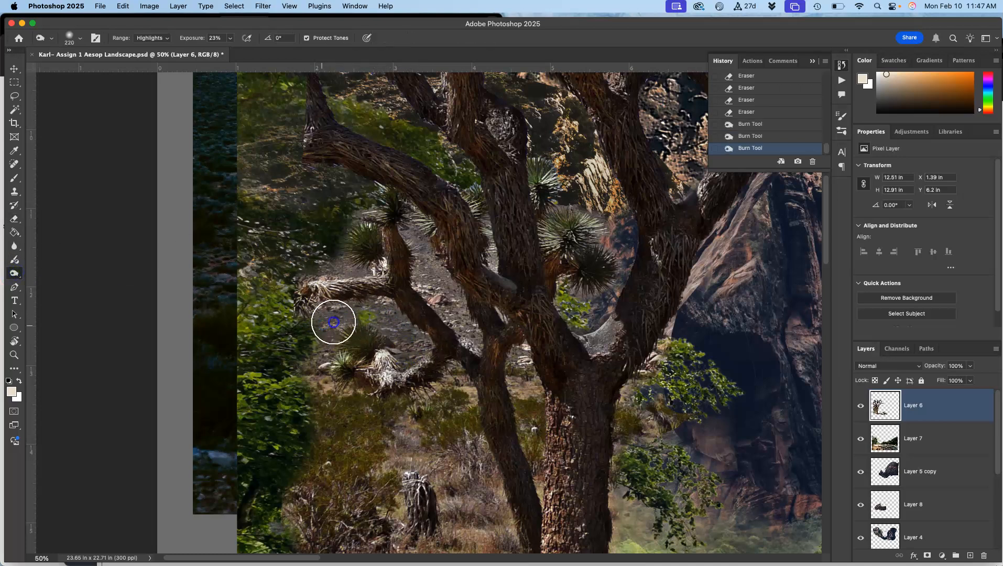
mouse_move(409, 238)
left_mouse_down()
mouse_move(450, 328)
mouse_move(445, 282)
mouse_move(427, 256)
mouse_move(448, 311)
mouse_move(472, 339)
mouse_move(543, 356)
mouse_move(521, 356)
mouse_move(585, 343)
left_mouse_up()
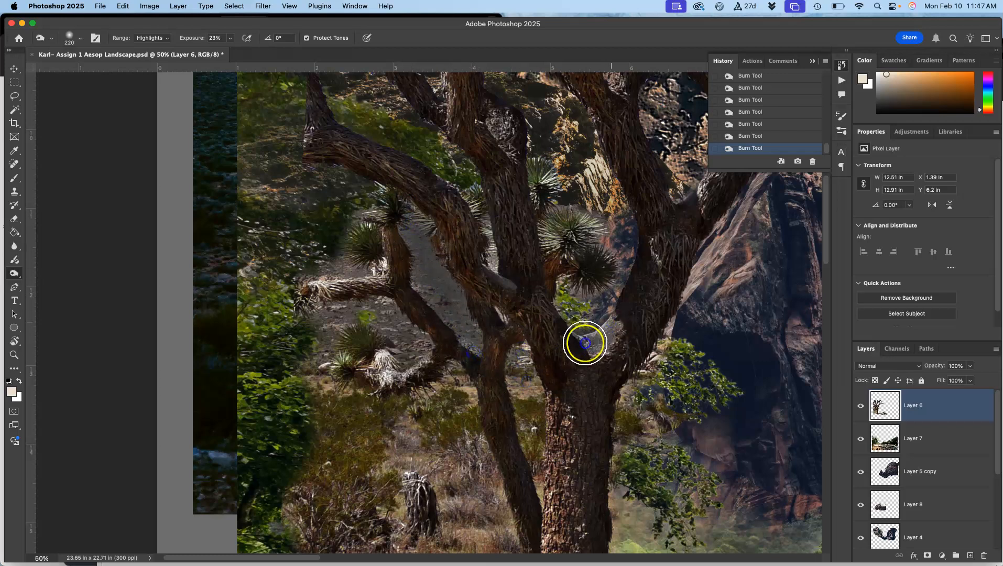
left_click_drag(501, 217, 475, 192)
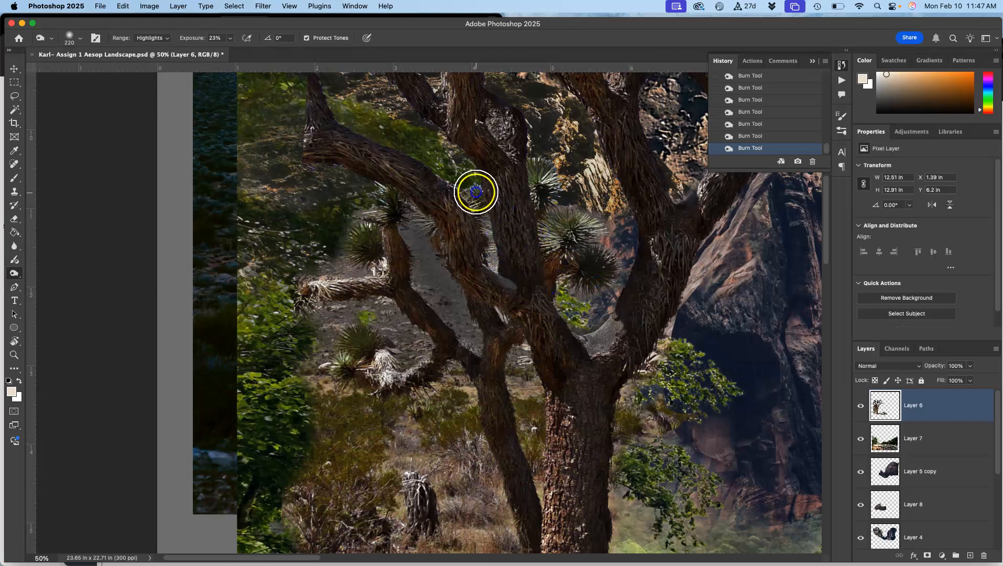
mouse_move(448, 155)
left_mouse_down()
mouse_move(427, 177)
mouse_move(420, 261)
mouse_move(433, 270)
mouse_move(437, 306)
mouse_move(457, 318)
mouse_move(280, 271)
mouse_move(106, 198)
left_mouse_up()
Erase the grey hillside patches between the lower branches and around their spiky leaf clusters with the 316 px Eraser
left_click(14, 220)
mouse_move(425, 278)
left_mouse_down()
mouse_move(421, 226)
mouse_move(423, 238)
left_mouse_up()
mouse_move(429, 290)
left_mouse_down()
mouse_move(435, 268)
mouse_move(441, 302)
left_mouse_up()
left_click_drag(426, 255, 414, 208)
mouse_move(445, 291)
left_mouse_down()
mouse_move(468, 335)
mouse_move(424, 274)
mouse_move(417, 240)
mouse_move(347, 252)
mouse_move(342, 268)
mouse_move(356, 274)
mouse_move(335, 251)
mouse_move(360, 208)
left_mouse_up()
left_click_drag(360, 210, 363, 220)
left_click_drag(360, 275, 354, 278)
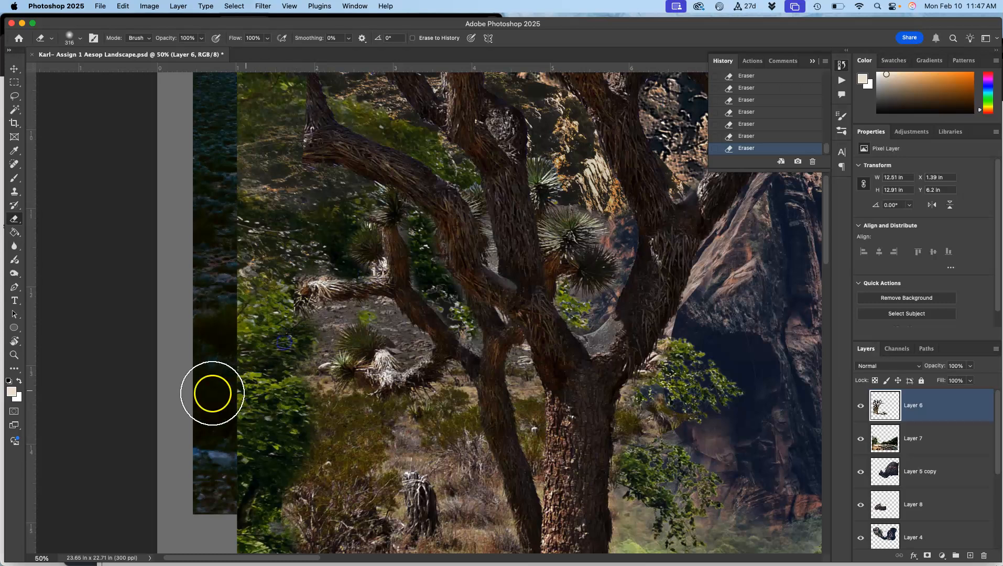
Burn the lower branches and the desert hillside behind the trunk darker, switching the Burn range to Midtones at 23% exposure
left_click(14, 274)
mouse_move(346, 318)
left_mouse_down()
mouse_move(376, 303)
mouse_move(337, 345)
mouse_move(419, 370)
mouse_move(432, 398)
mouse_move(461, 367)
mouse_move(481, 407)
left_mouse_up()
left_click(163, 37)
left_click(160, 27)
mouse_move(388, 310)
left_mouse_down()
mouse_move(465, 401)
mouse_move(532, 336)
mouse_move(546, 297)
mouse_move(490, 279)
mouse_move(448, 309)
mouse_move(378, 266)
mouse_move(359, 289)
mouse_move(315, 373)
mouse_move(483, 366)
mouse_move(521, 384)
mouse_move(439, 394)
mouse_move(389, 500)
mouse_move(424, 482)
mouse_move(413, 514)
mouse_move(609, 474)
mouse_move(454, 522)
mouse_move(609, 513)
left_mouse_up()
key("super+minus")
key("super+minus")
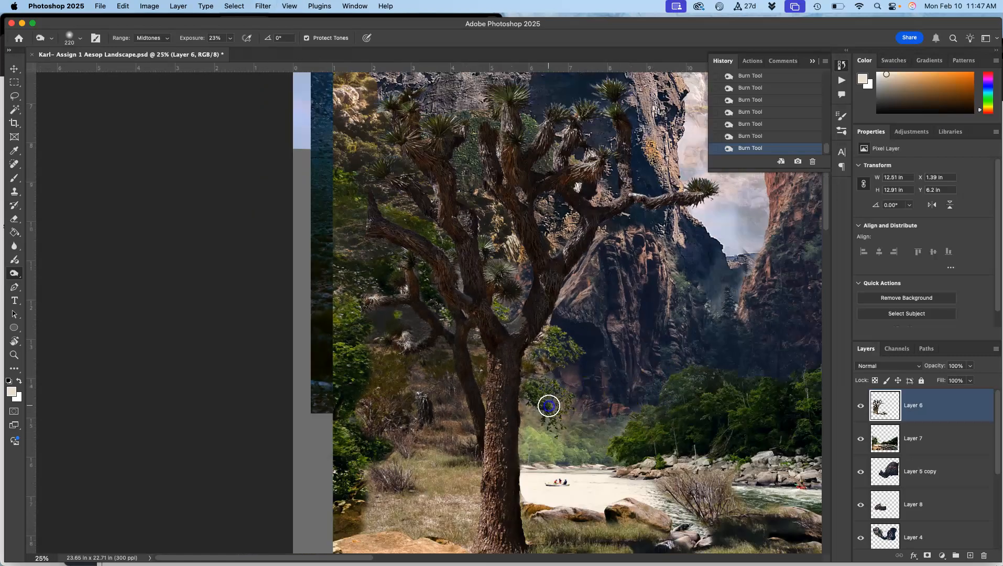
Toggle Layer 7's visibility to check whether it holds the raft on the river, and make Layer 7 active
mouse_move(700, 374)
left_mouse_down()
mouse_move(495, 334)
mouse_move(468, 340)
left_mouse_up()
left_click(355, 422)
scroll(385, 375, "up", 6)
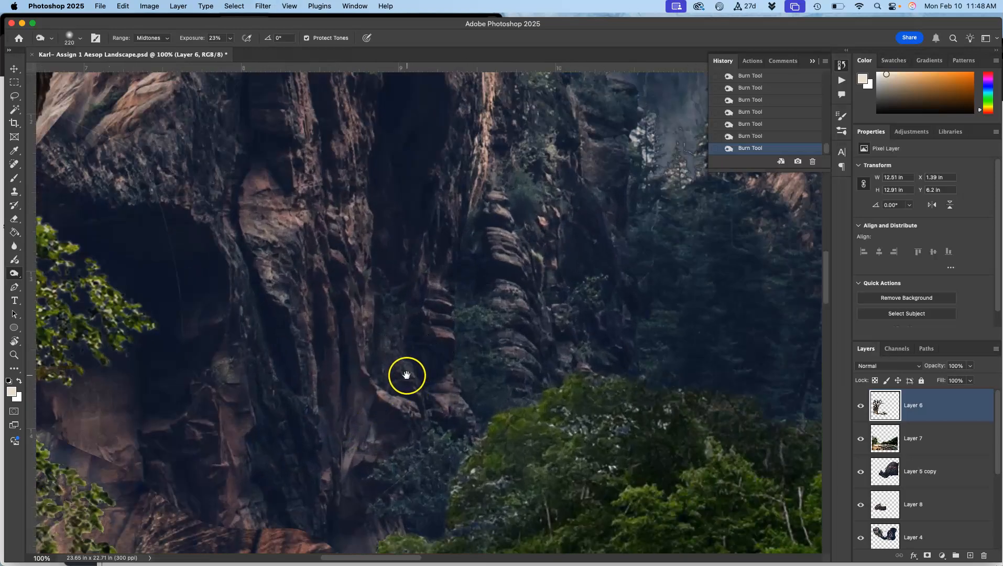
left_click_drag(405, 373, 642, 154)
left_click_drag(380, 401, 546, 177)
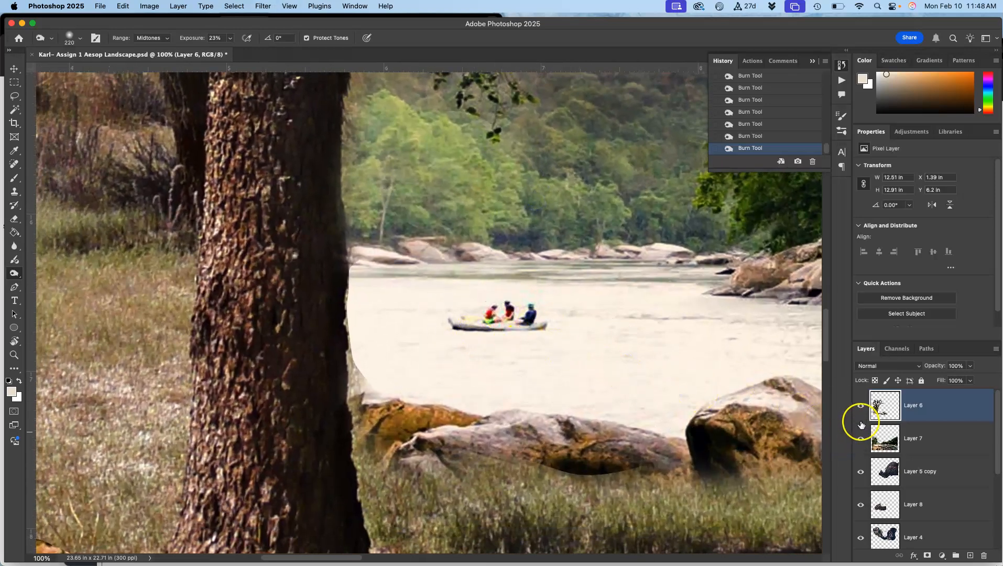
left_click(861, 439)
left_click(861, 438)
double_click(861, 439)
left_click(883, 443)
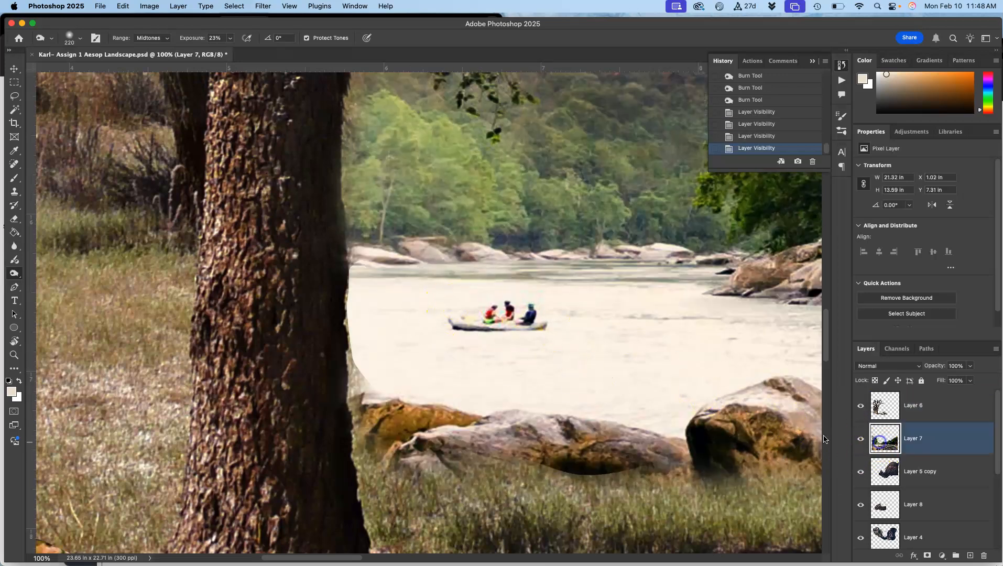
Outline the raft with the Lasso, replace it with a Content-Aware fill at 100% opacity, clear the selection and inspect the water
left_click(16, 98)
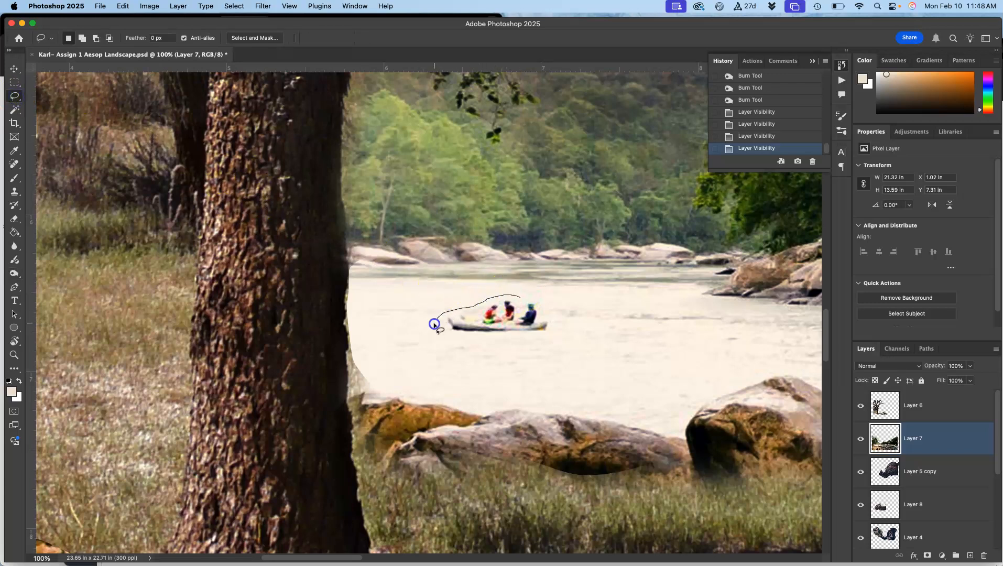
left_click_drag(544, 304, 523, 297)
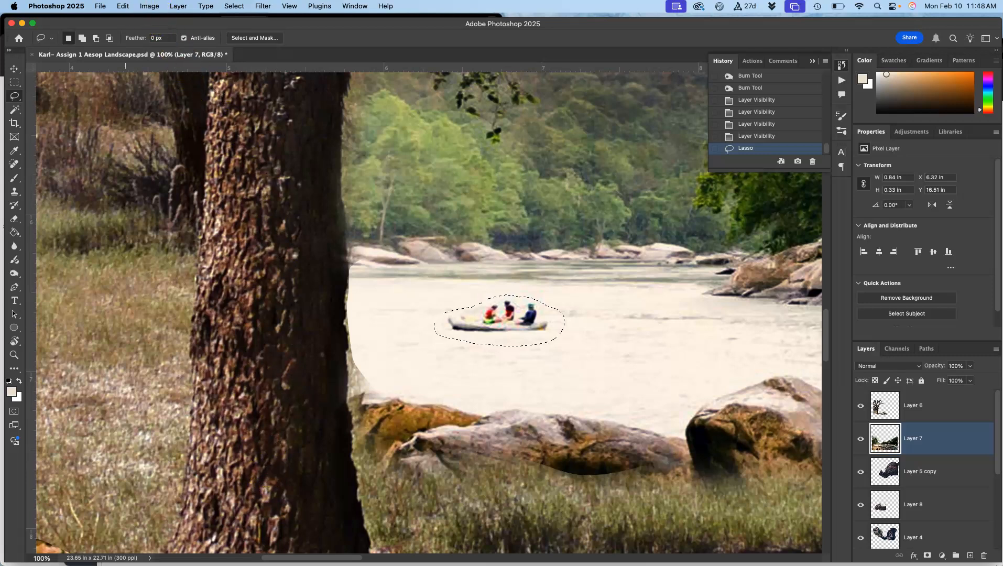
left_click(123, 6)
left_click(122, 168)
left_click(443, 225)
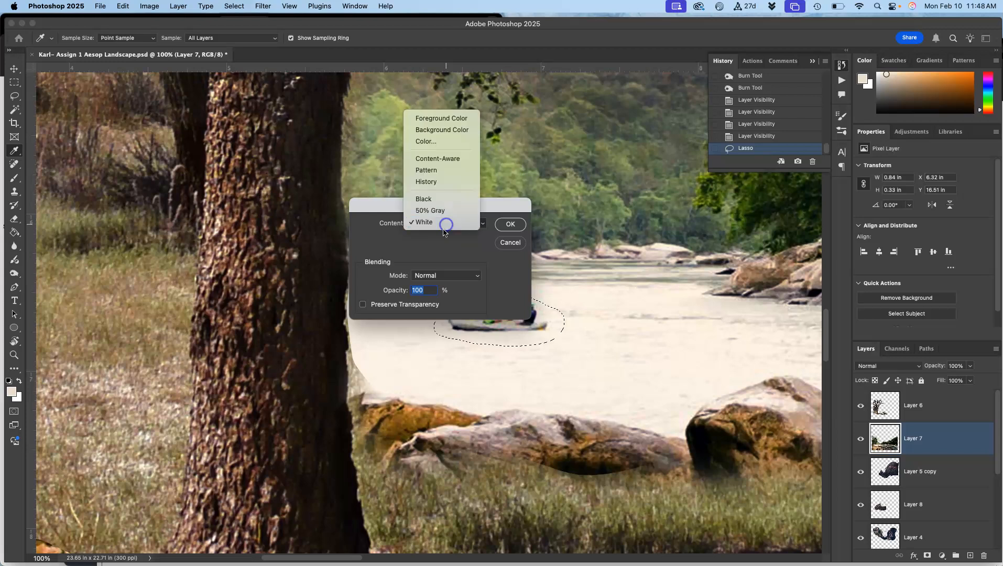
left_click(457, 161)
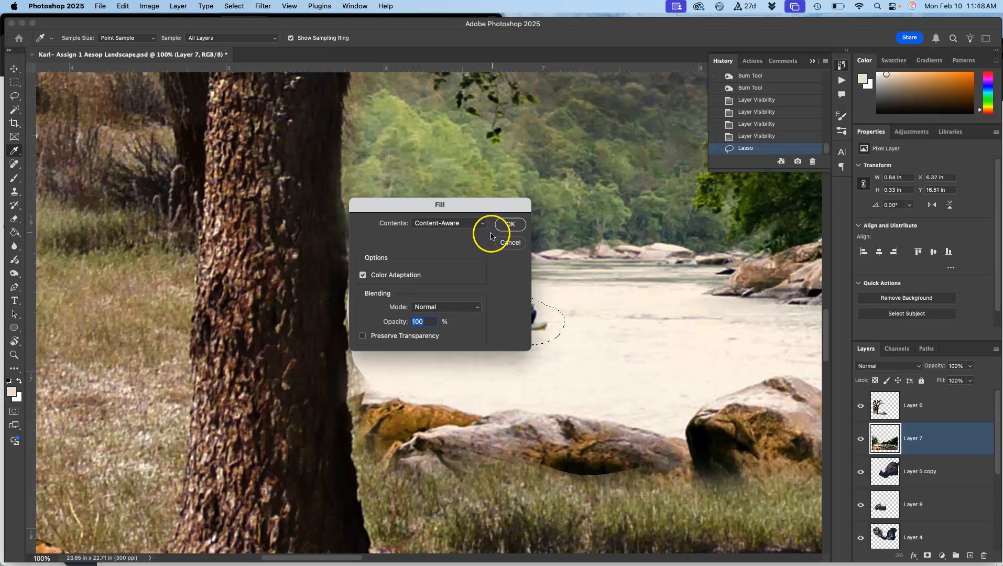
left_click(513, 226)
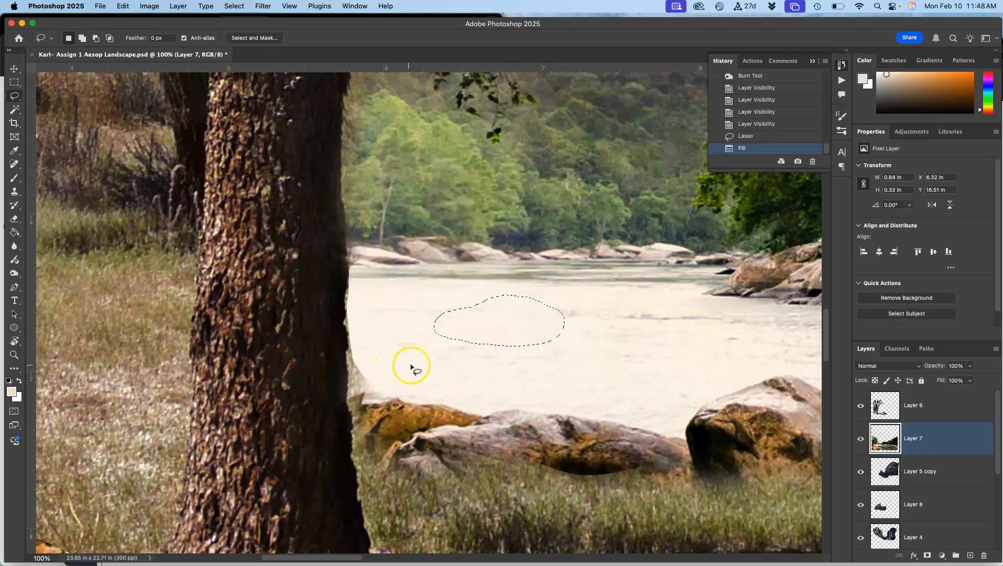
scroll(521, 303, "up", 5)
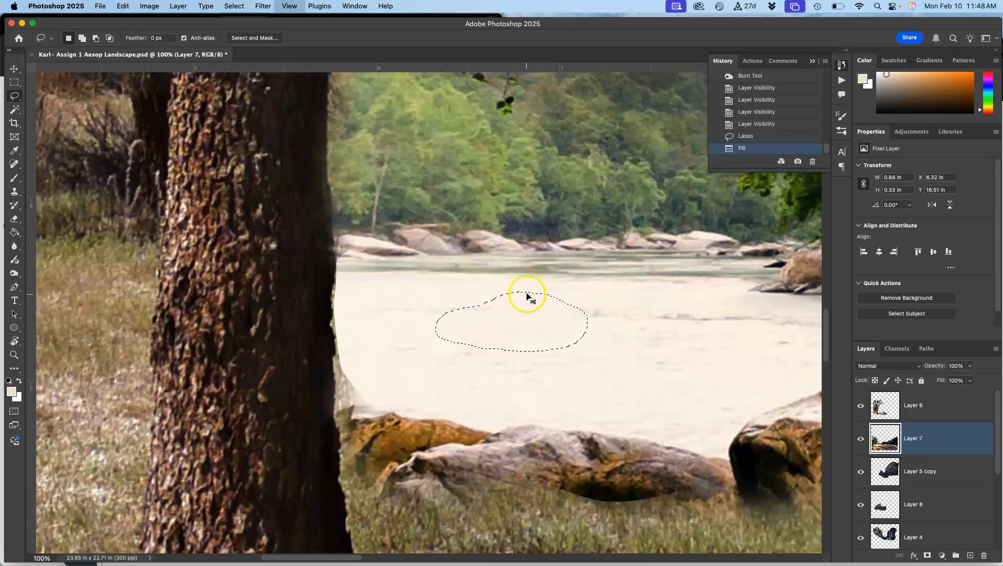
left_click_drag(585, 298, 401, 304)
left_click(499, 287)
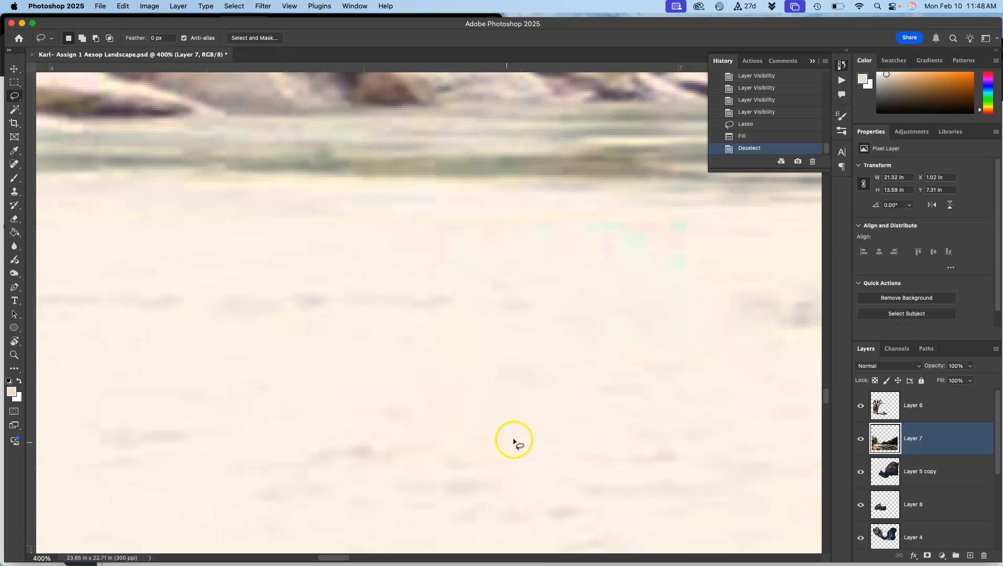
scroll(591, 413, "down", 5)
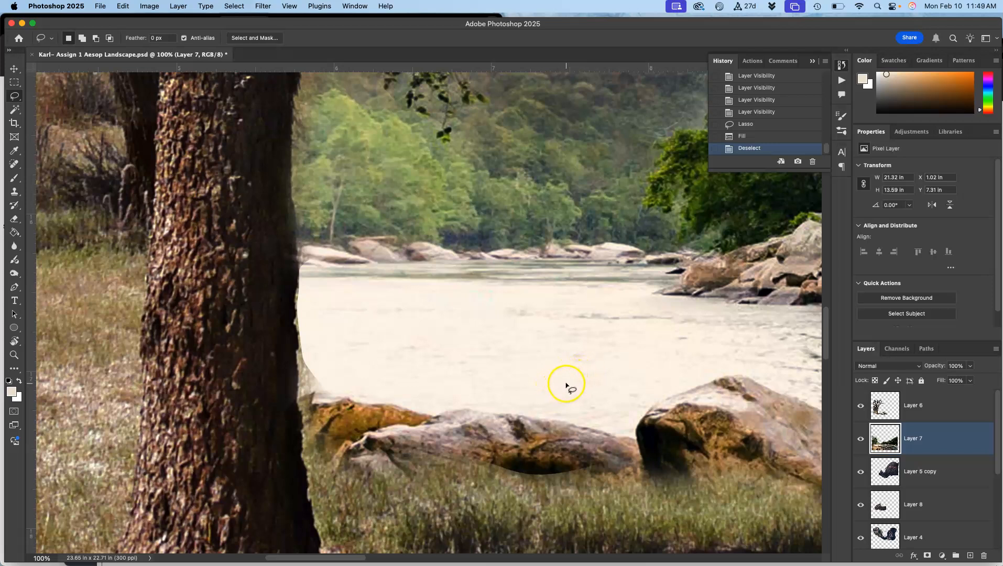
Try erasing the pale sliver between the trunk and the river on Layer 7, and undo the stroke
left_click_drag(564, 341, 540, 195)
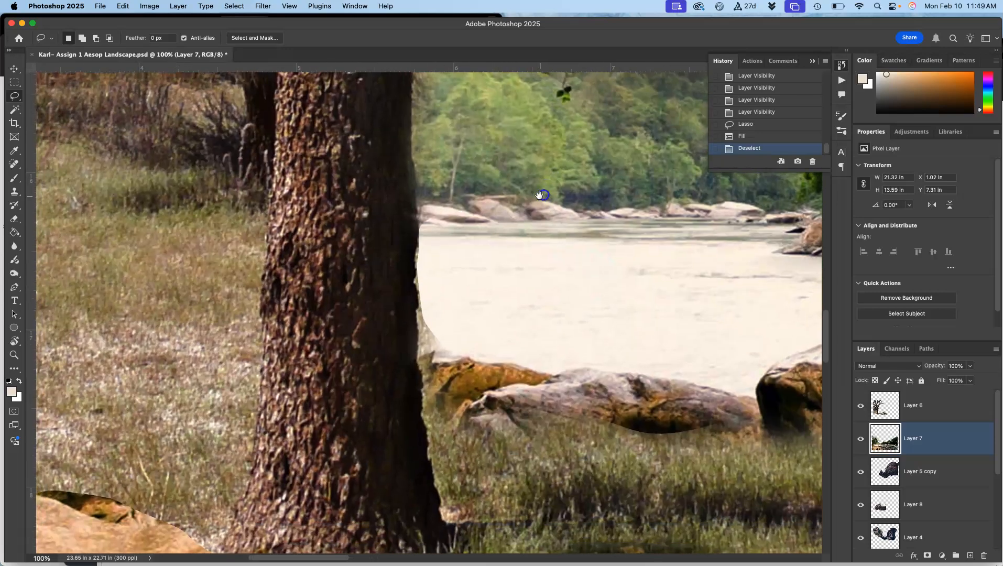
left_click(15, 219)
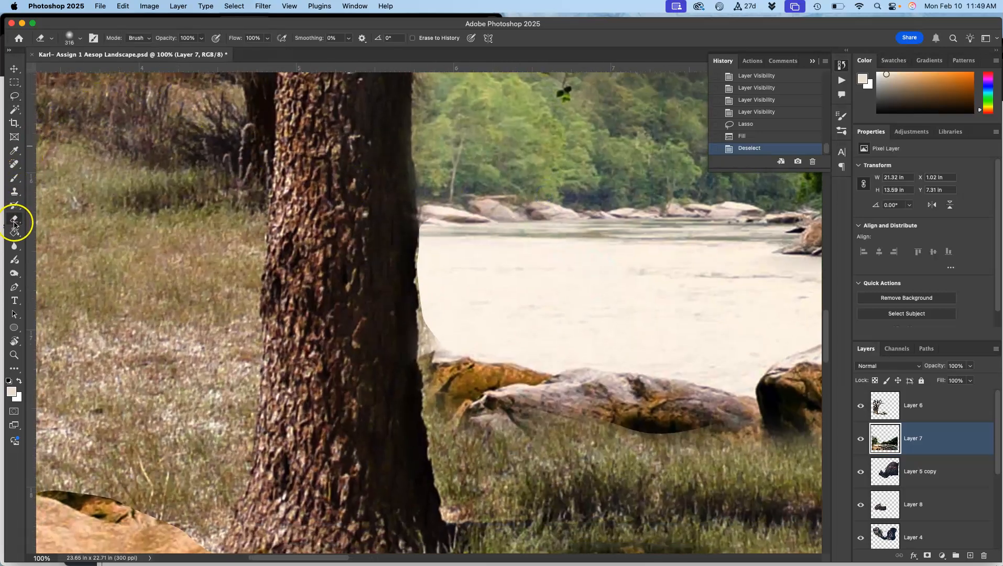
mouse_move(449, 335)
left_mouse_down()
mouse_move(441, 331)
mouse_move(467, 324)
left_mouse_up()
key("super+z")
On Layer 6, outline the leftover sliver between the trunk and the riverbank rocks with the Lasso, delete it and clear the selection
left_click(895, 416)
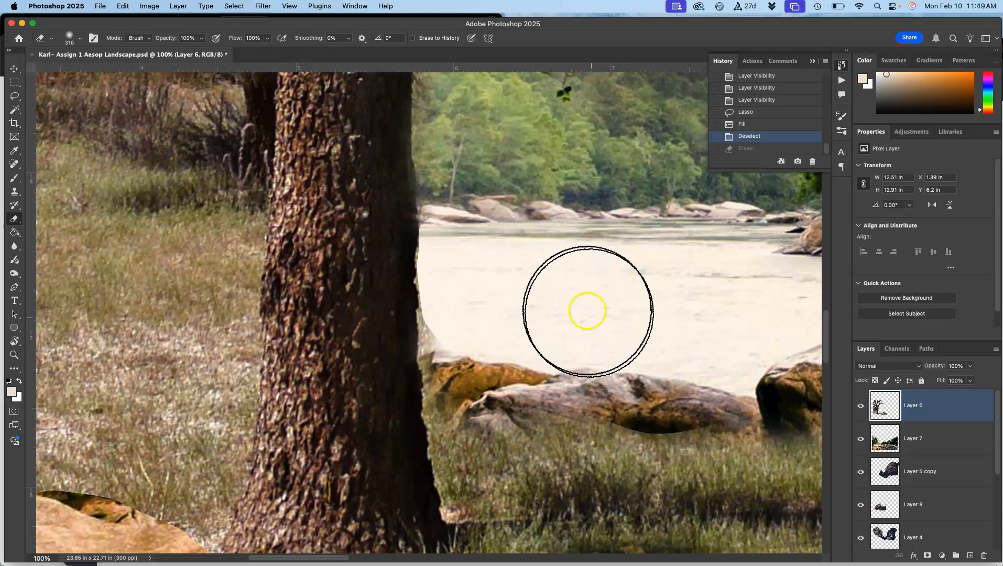
left_click_drag(435, 332, 440, 316)
key("super+z")
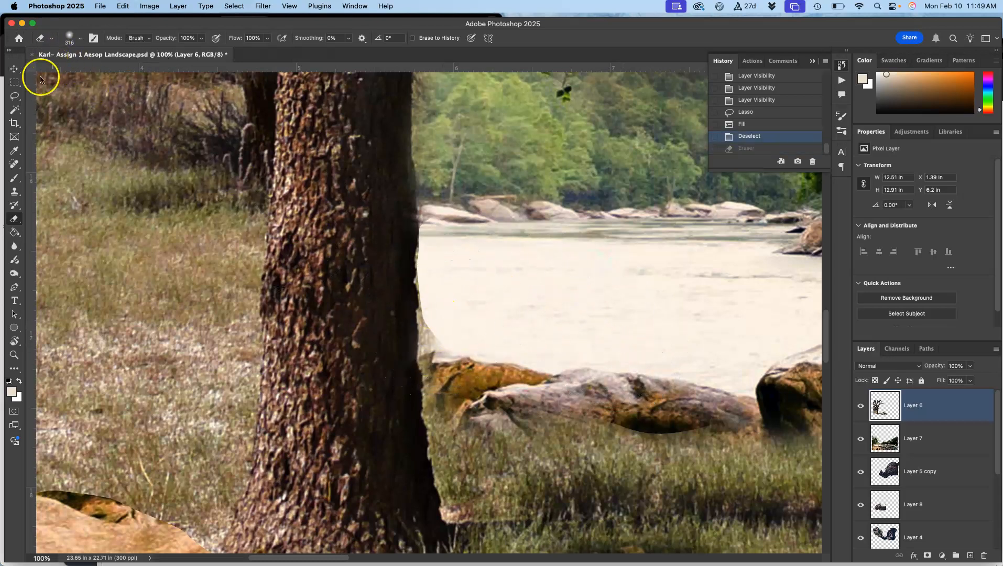
left_click(14, 96)
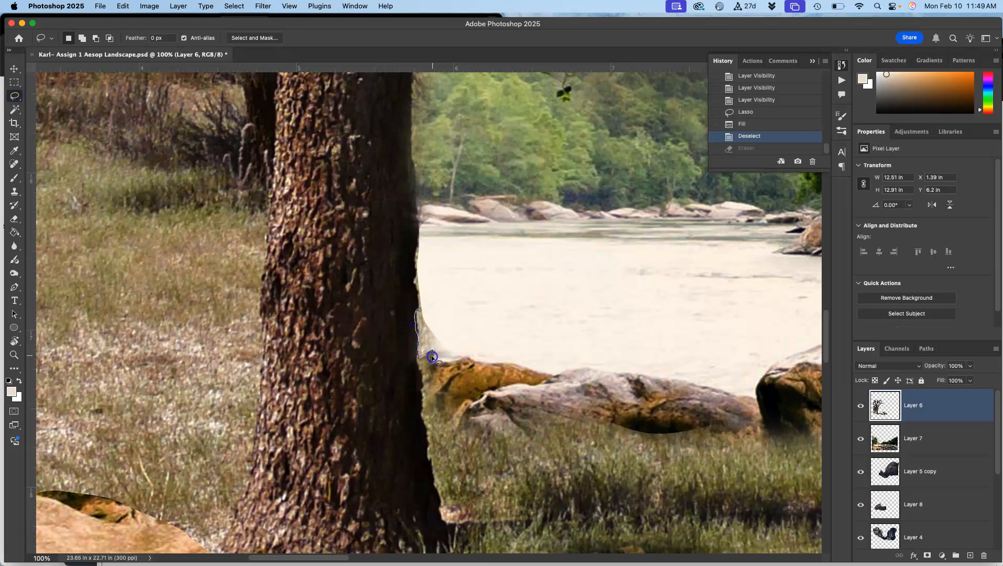
left_click_drag(449, 304, 437, 297)
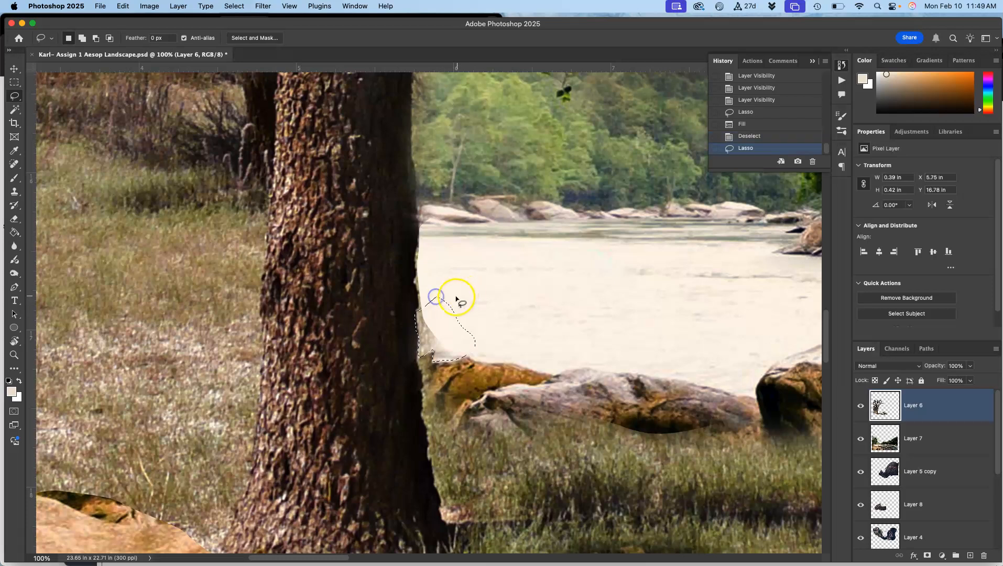
key("Delete")
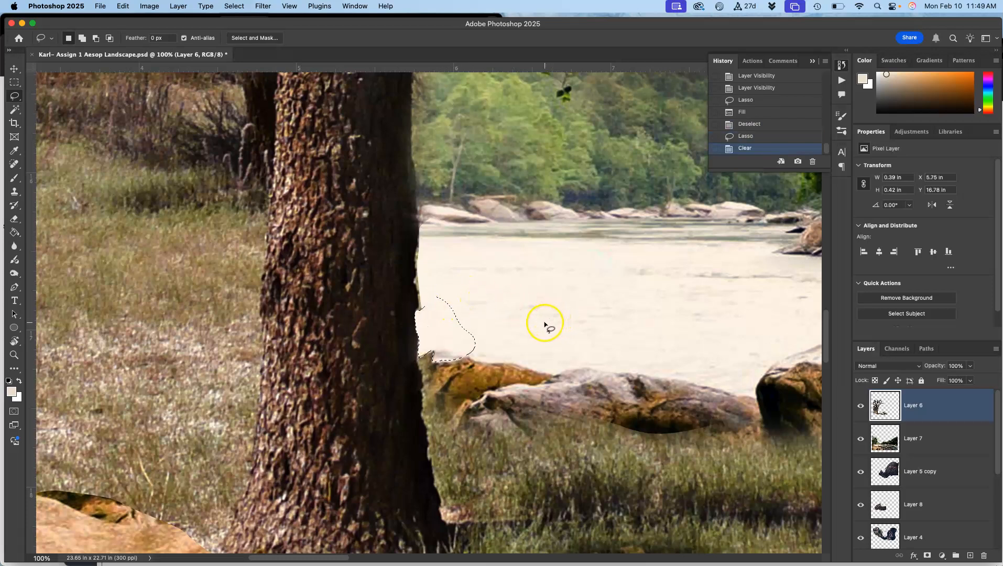
key("super+d")
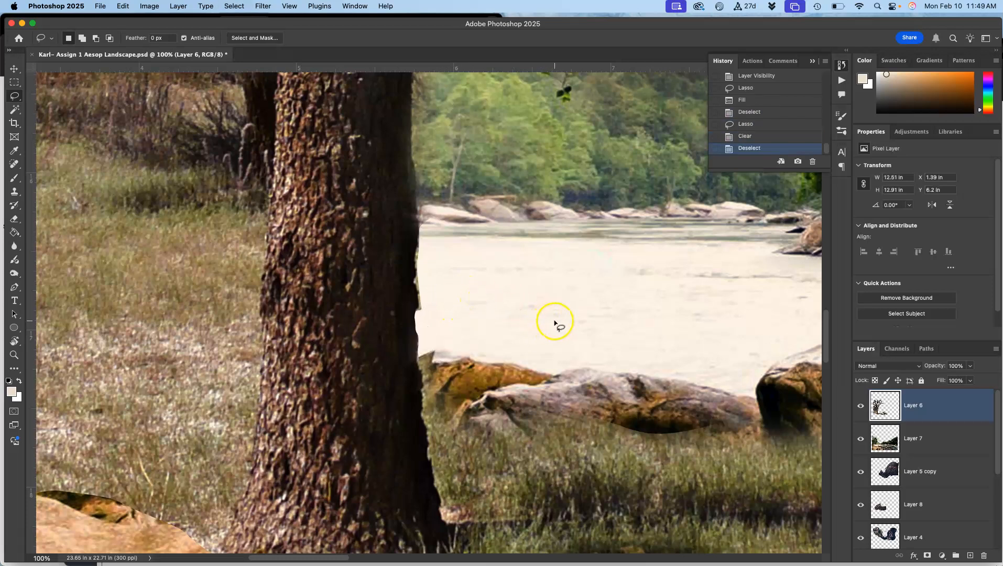
On Layer 6, outline the leftover slivers along the trunk's edge beside the river with the Lasso, delete them and clear the selection
left_click_drag(529, 282, 524, 349)
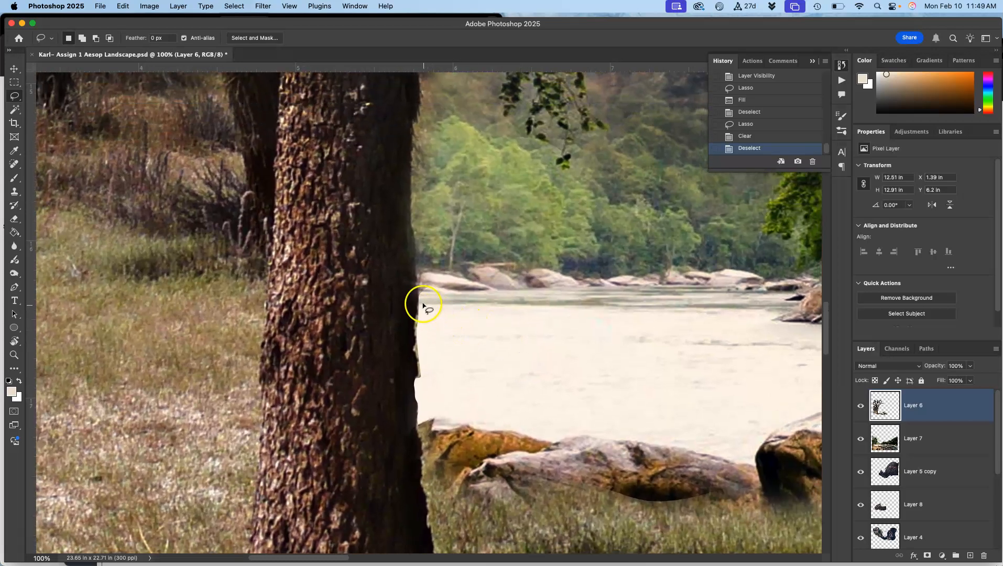
left_click_drag(422, 389, 421, 391)
key("Delete")
key("super+d")
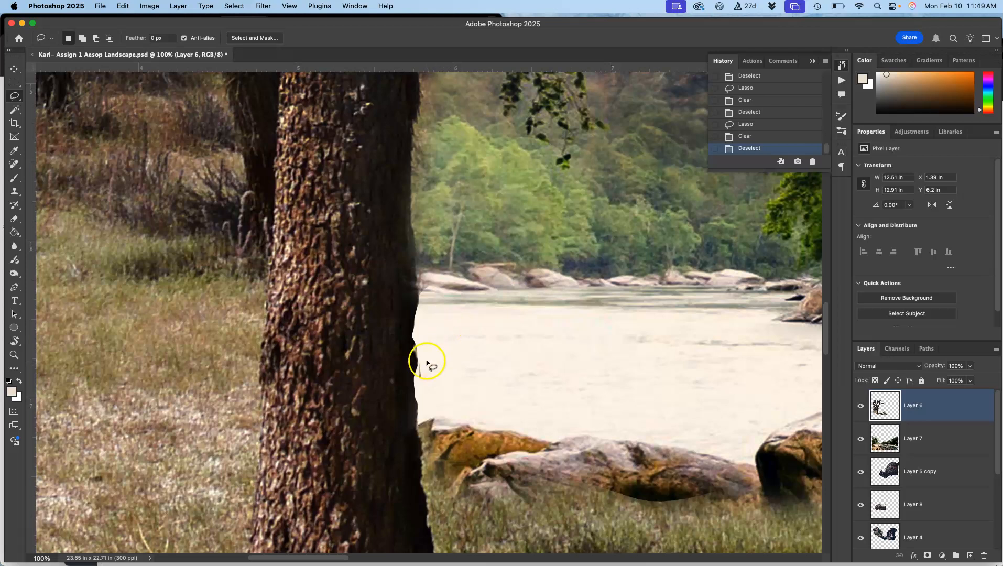
left_click_drag(421, 362, 419, 357)
key("Delete")
key("super+d")
Outline the uneven trunk edge from the treeline down to the upper river with the Lasso, delete it and clear the selection
left_click_drag(411, 225, 411, 239)
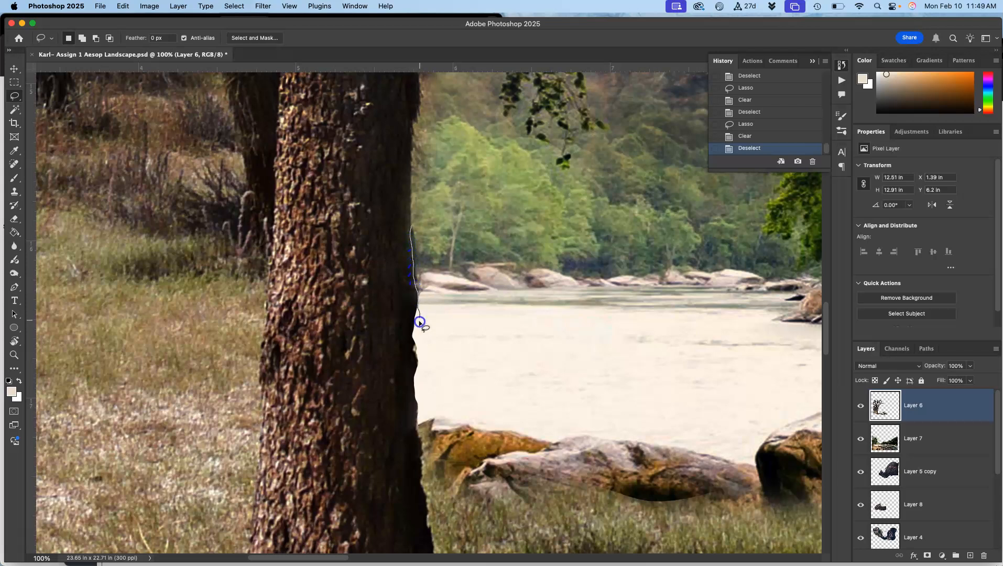
left_click_drag(419, 322, 438, 226)
key("Delete")
key("super+d")
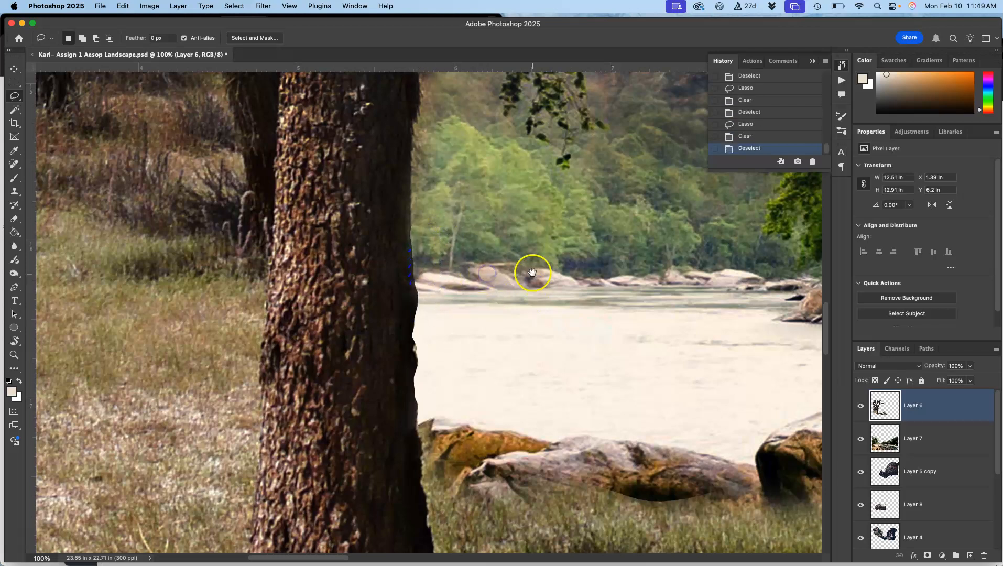
Check Layer 4 for the rope bridge, make it active, and outline the two people at mid-span with the Lasso, excluding the deck
left_click_drag(534, 272, 493, 460)
left_click_drag(524, 197, 487, 425)
left_click_drag(513, 219, 401, 432)
left_click_drag(526, 243, 315, 461)
mouse_move(584, 178)
left_mouse_down()
mouse_move(345, 399)
mouse_move(447, 343)
mouse_move(463, 315)
mouse_move(539, 331)
left_mouse_up()
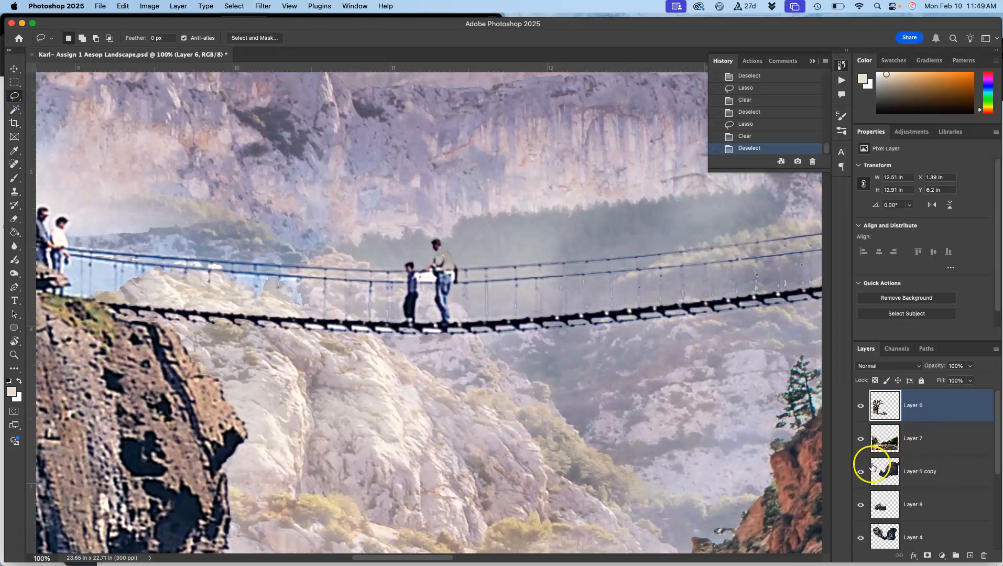
left_click(860, 538)
left_click(860, 537)
left_click(914, 538)
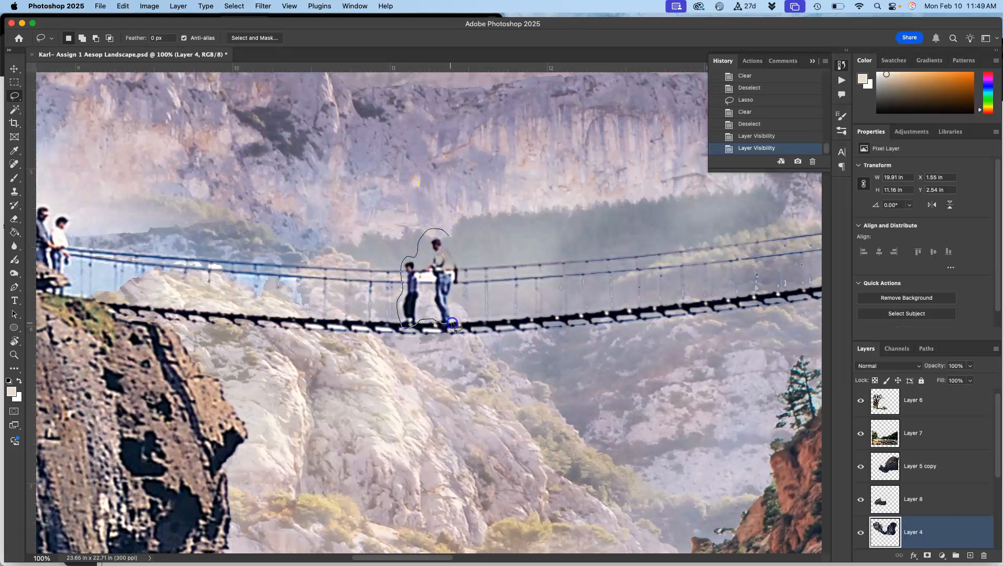
left_click_drag(454, 241, 451, 236)
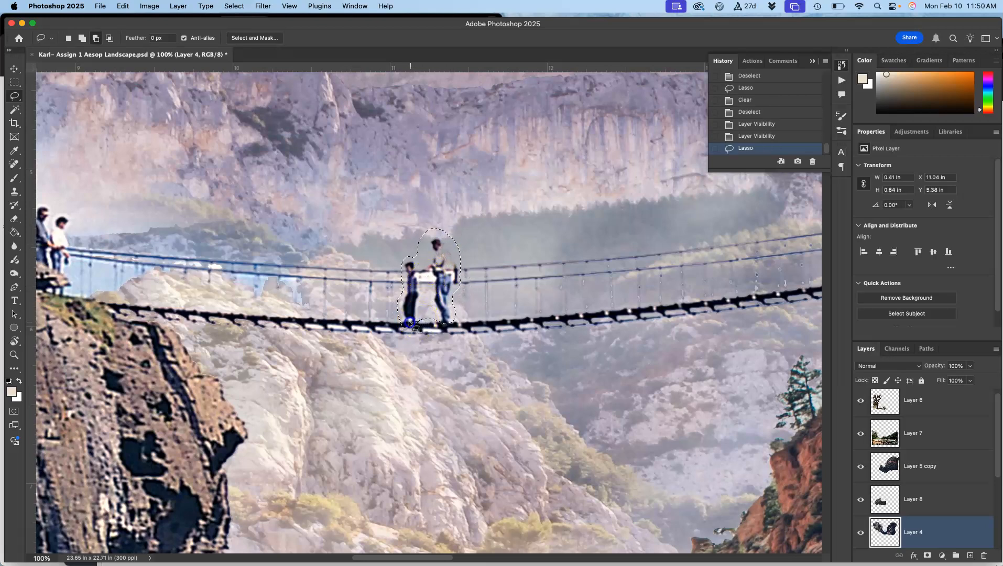
left_click_drag(396, 327, 432, 323)
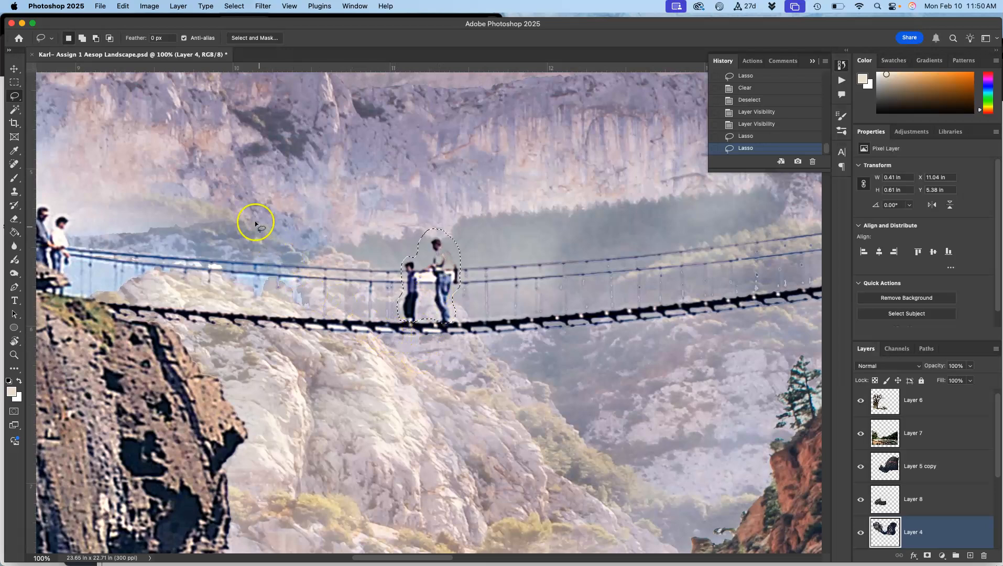
Try a Content-Aware fill at 100% opacity on the selected people at mid-span, and undo it
left_click(123, 6)
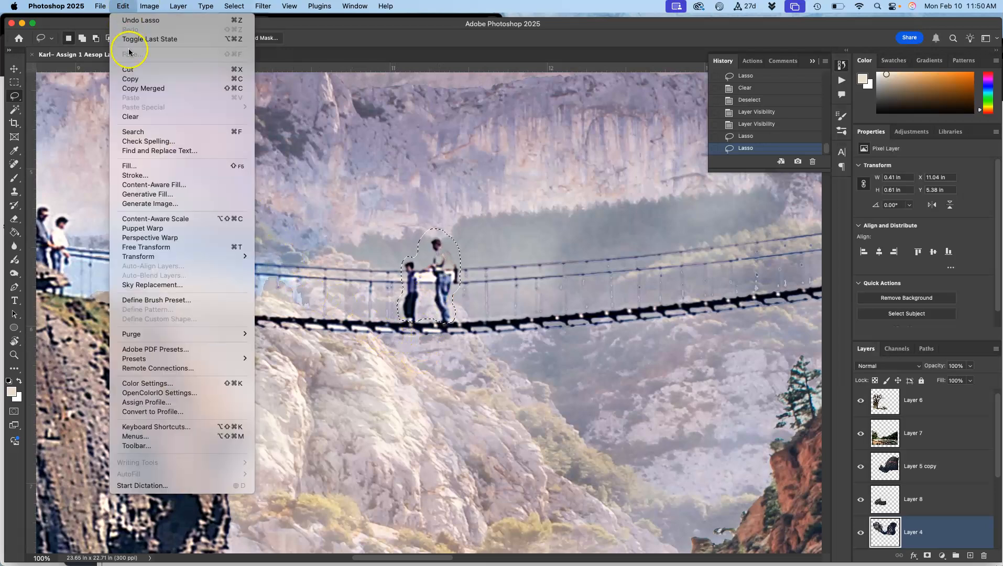
left_click(131, 162)
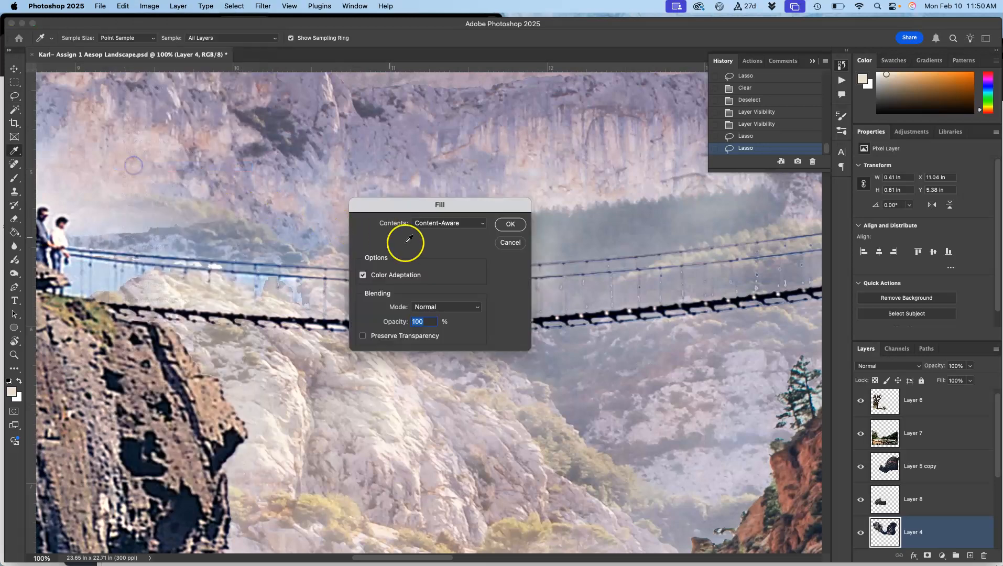
left_click(513, 225)
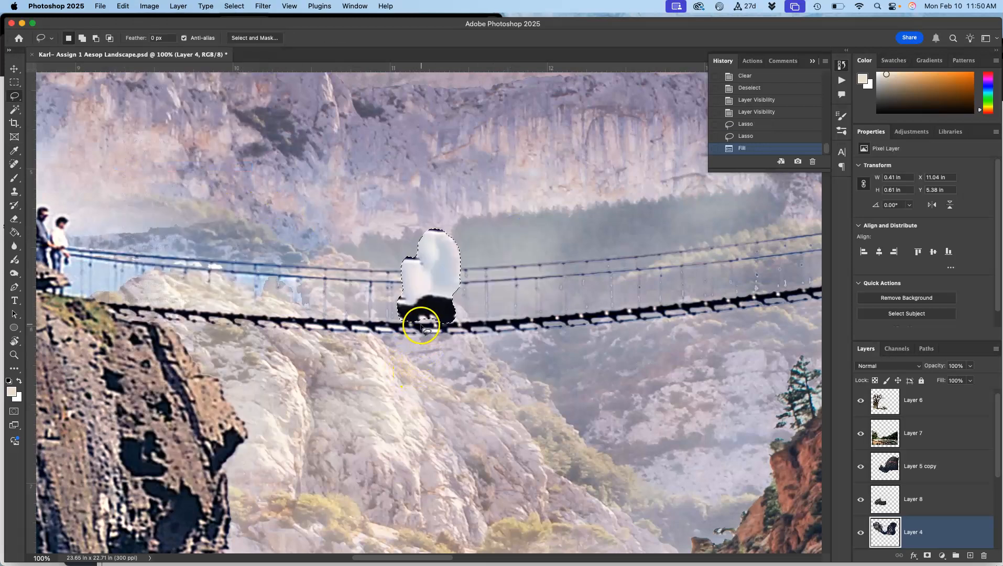
key("super+z")
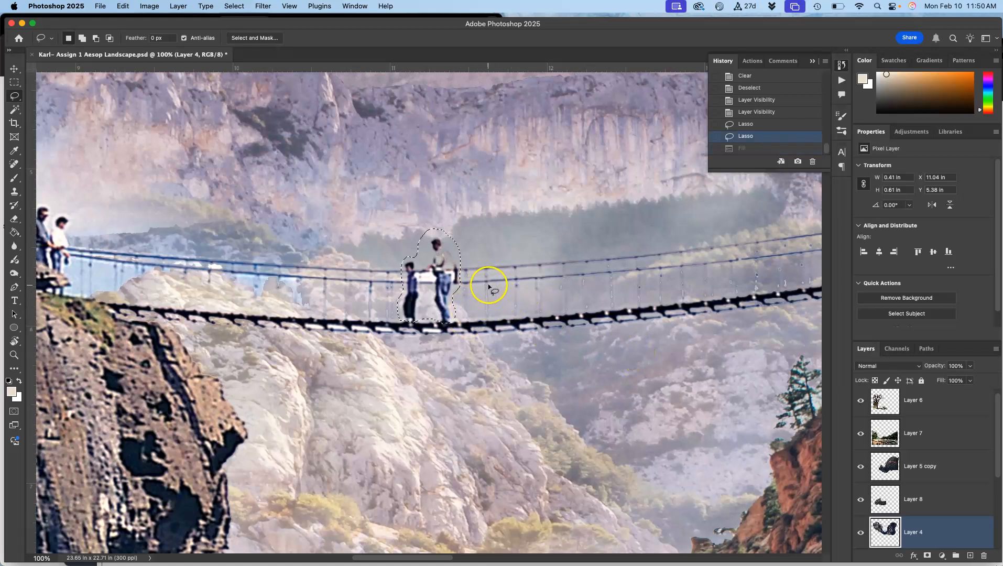
Patch the selected people with the empty stretch of bridge beside them using the Patch Tool, and clear the selection
left_click_drag(16, 163, 51, 194)
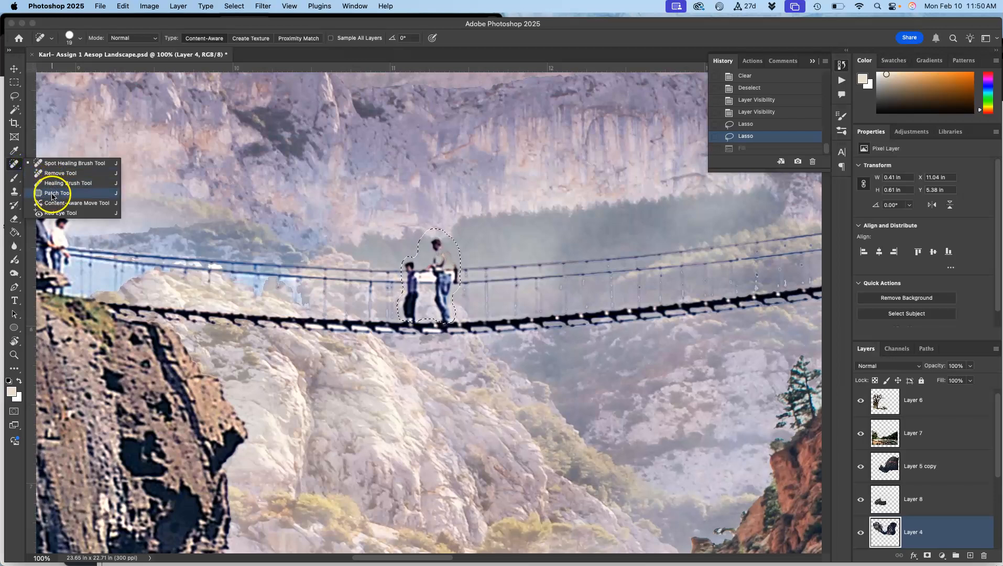
left_click_drag(51, 195, 52, 194)
mouse_move(431, 295)
left_mouse_down()
mouse_move(558, 293)
mouse_move(477, 291)
mouse_move(531, 287)
left_mouse_up()
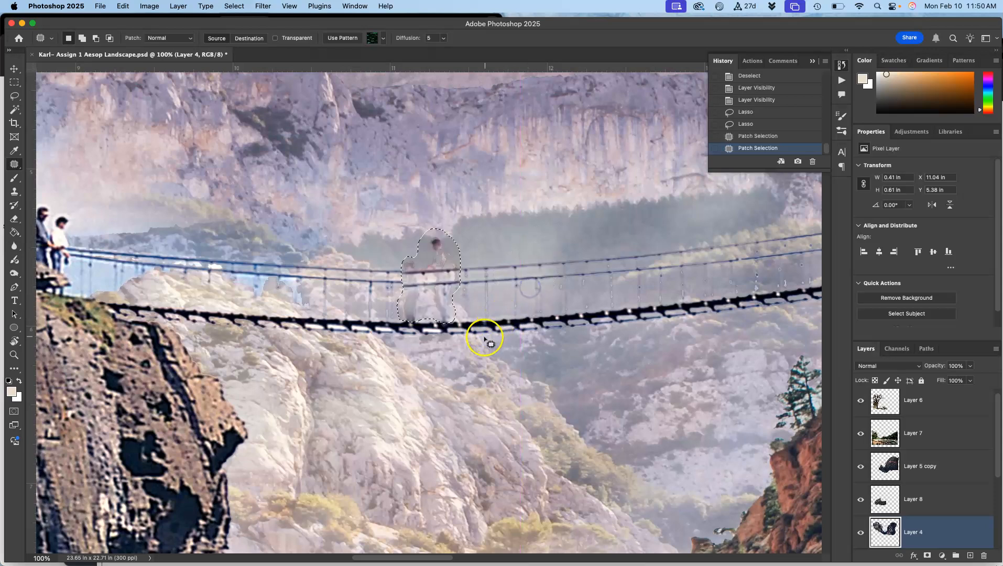
left_click(349, 289)
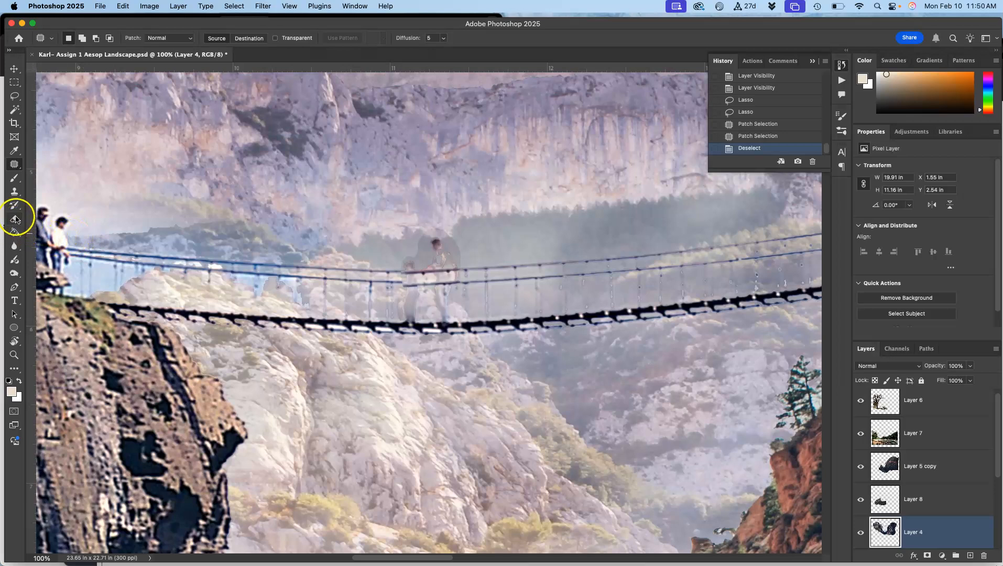
Set up the Clone Stamp for the patched area on the bridge, sampling the current layer with a 75 px brush
left_click(15, 192)
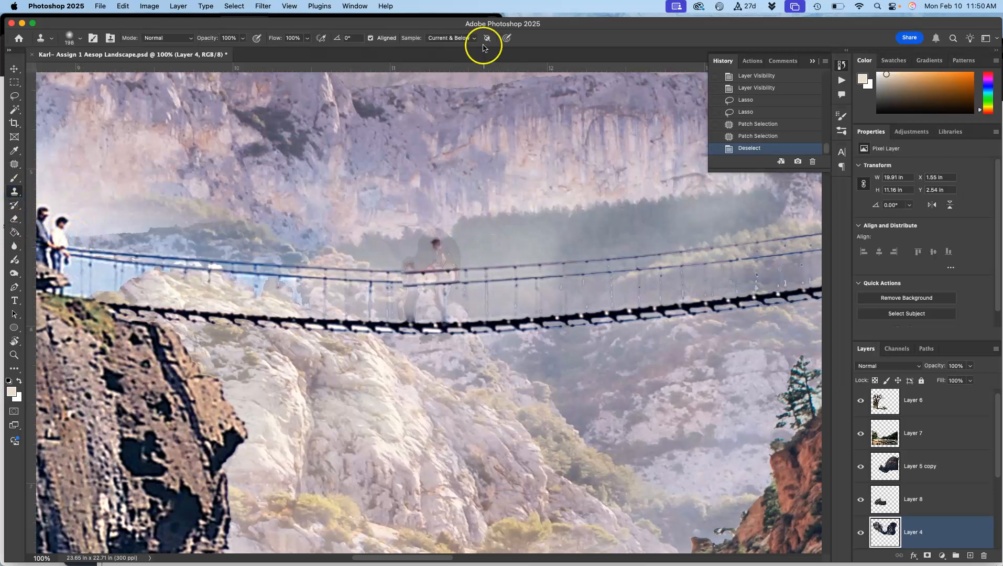
left_click(461, 40)
left_click(457, 28)
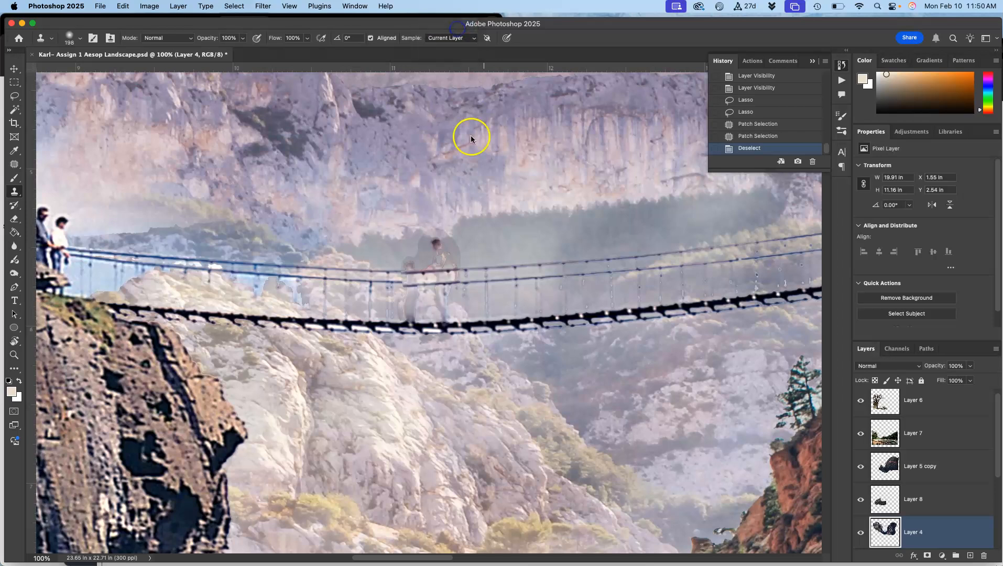
key("super+equal")
key("super+equal")
key("super+equal")
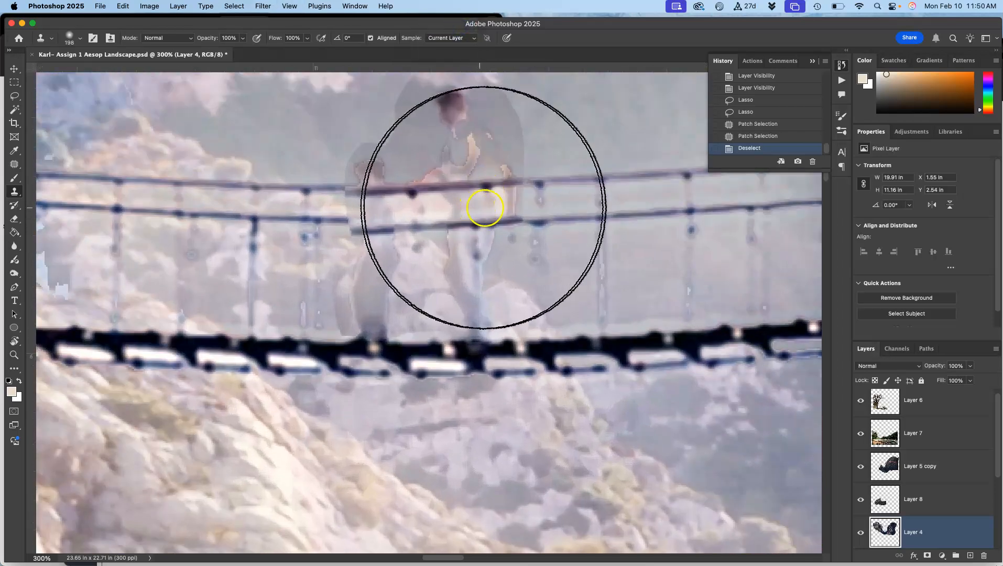
left_click_drag(528, 219, 463, 333)
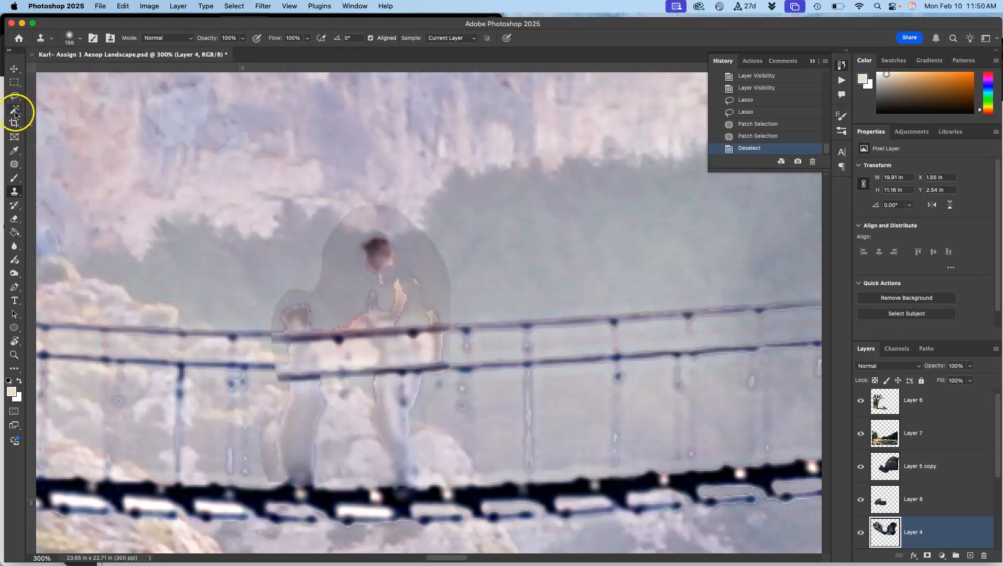
left_click(80, 38)
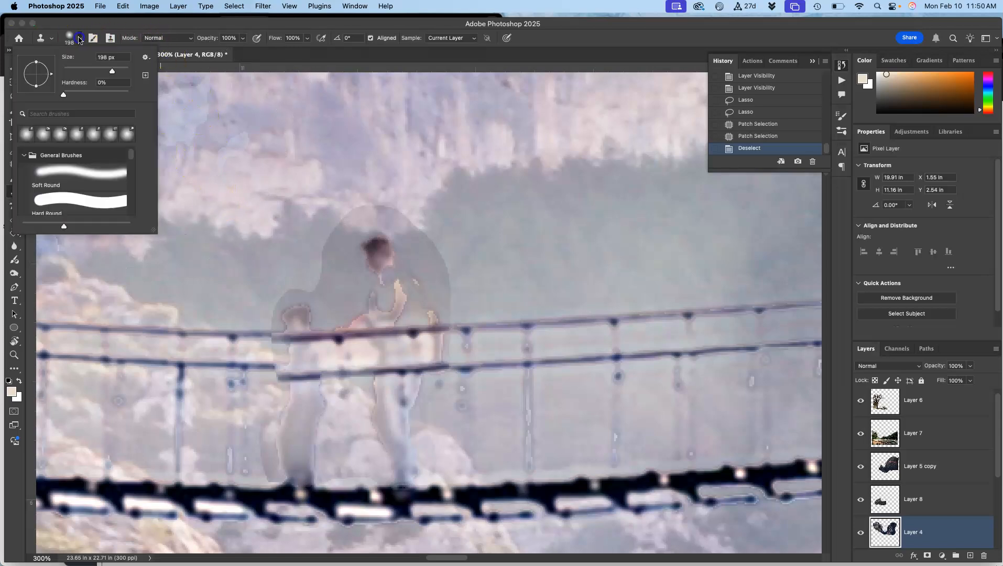
left_click(86, 69)
Try cloning the haze over the taller figure's head, recheck Layer 4's visibility, retry from a nearer source, and undo the last stroke
left_click(548, 243, "alt")
mouse_move(466, 252)
left_mouse_down()
mouse_move(430, 264)
mouse_move(341, 258)
mouse_move(385, 277)
mouse_move(408, 264)
left_mouse_up()
key("super+z")
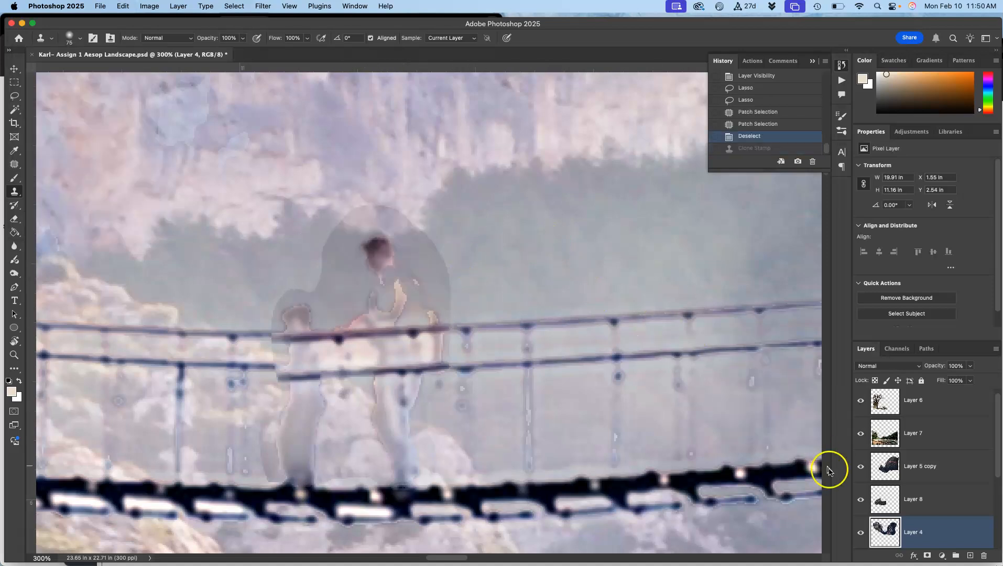
left_click(860, 532)
left_click(860, 533)
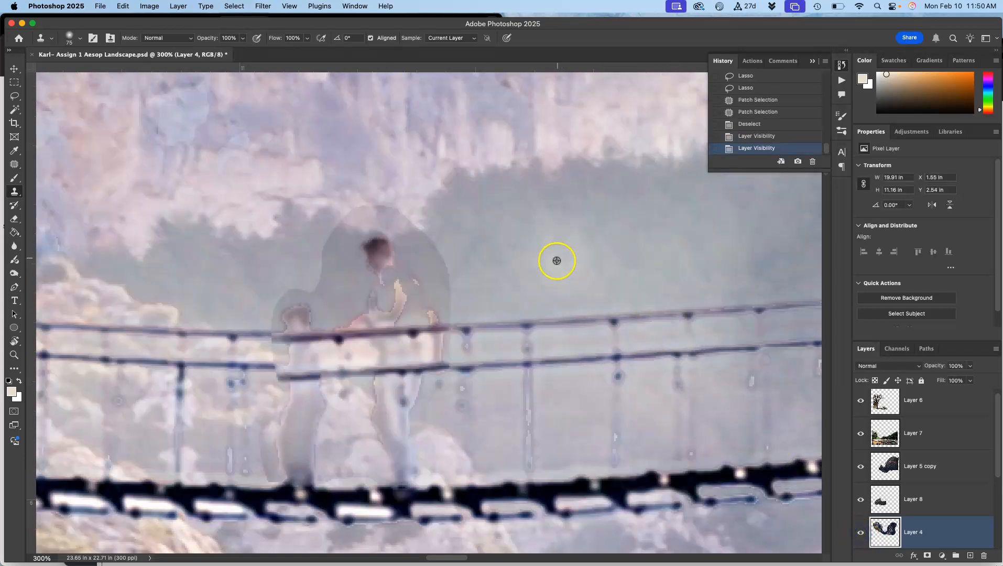
left_click(504, 278, "alt")
mouse_move(380, 279)
left_mouse_down()
mouse_move(385, 246)
mouse_move(374, 266)
mouse_move(402, 298)
mouse_move(429, 299)
mouse_move(376, 293)
left_mouse_up()
key("super+z")
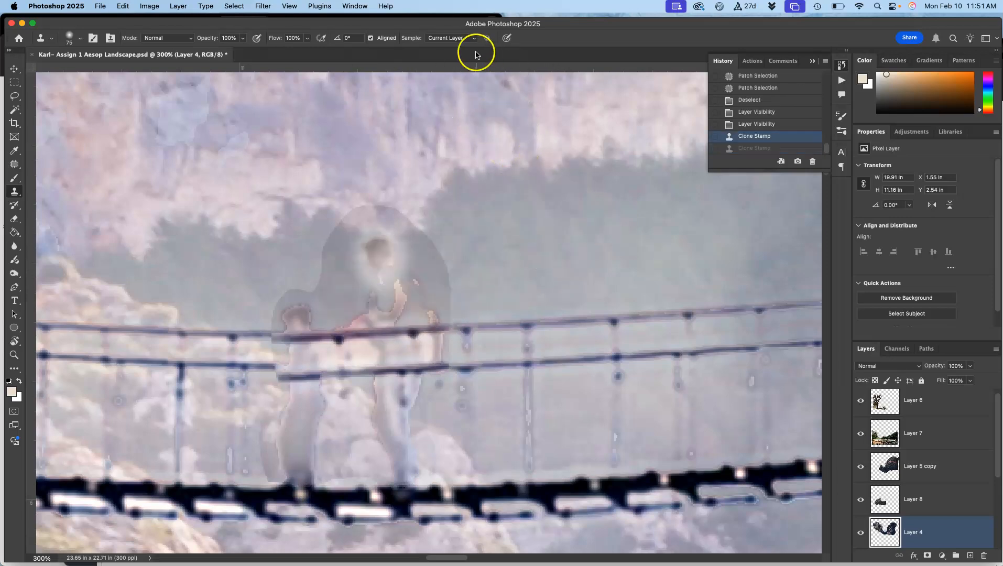
Switch the Clone Stamp to sample All Layers and clone the misty treeline and cliff base over the taller figure's head
left_click(463, 37)
left_click(444, 62)
left_click(533, 251, "alt")
mouse_move(408, 262)
left_mouse_down()
mouse_move(376, 264)
mouse_move(340, 237)
mouse_move(320, 277)
mouse_move(348, 279)
left_mouse_up()
left_click(585, 174, "alt")
mouse_move(405, 240)
left_mouse_down()
mouse_move(406, 231)
mouse_move(358, 228)
left_mouse_up()
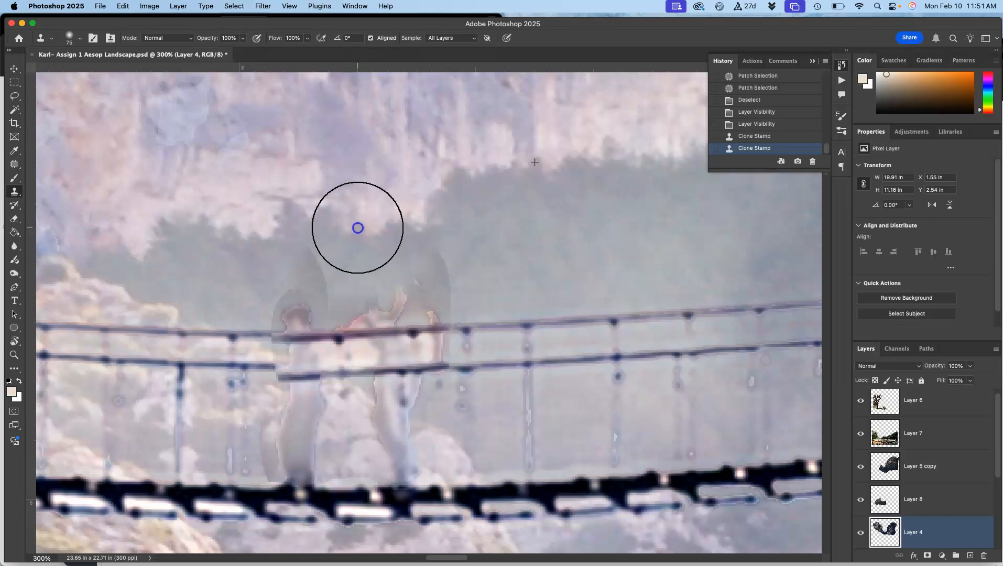
Clone the haze over the remaining shoulders and the shorter figure's head above the upper rope, undoing the last stray stroke
left_click(549, 262, "alt")
mouse_move(440, 290)
left_mouse_down()
mouse_move(433, 267)
mouse_move(445, 285)
mouse_move(424, 294)
mouse_move(333, 301)
mouse_move(527, 275)
mouse_move(300, 281)
mouse_move(316, 290)
mouse_move(303, 303)
mouse_move(271, 307)
mouse_move(329, 313)
mouse_move(249, 341)
mouse_move(171, 334)
mouse_move(293, 339)
left_mouse_up()
left_click(538, 263, "alt")
left_click(185, 336, "alt")
key("super+z")
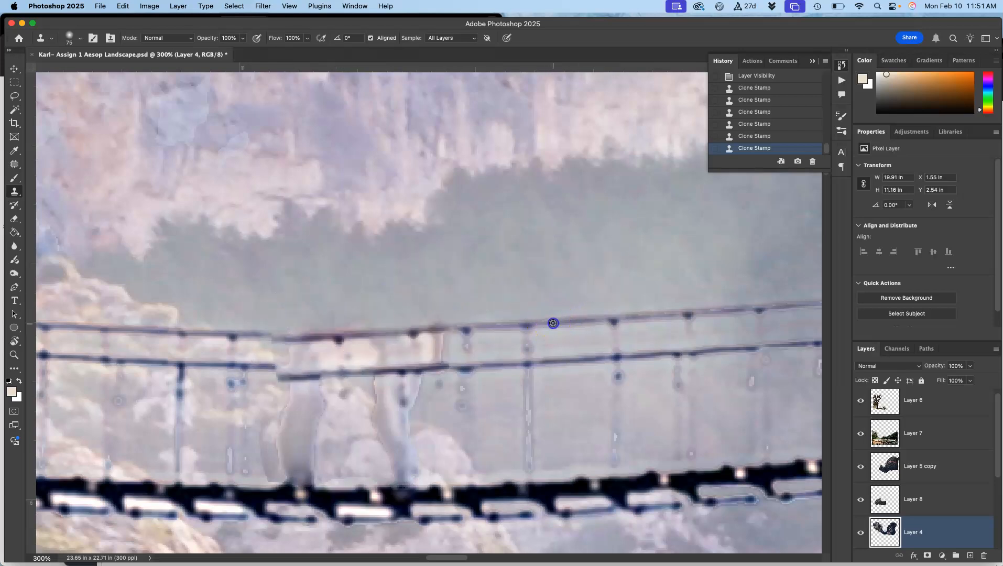
Rebuild the bridge's upper rope across the patched gap by cloning clean rope sections from both sides
left_click(553, 322, "alt")
left_click(410, 331)
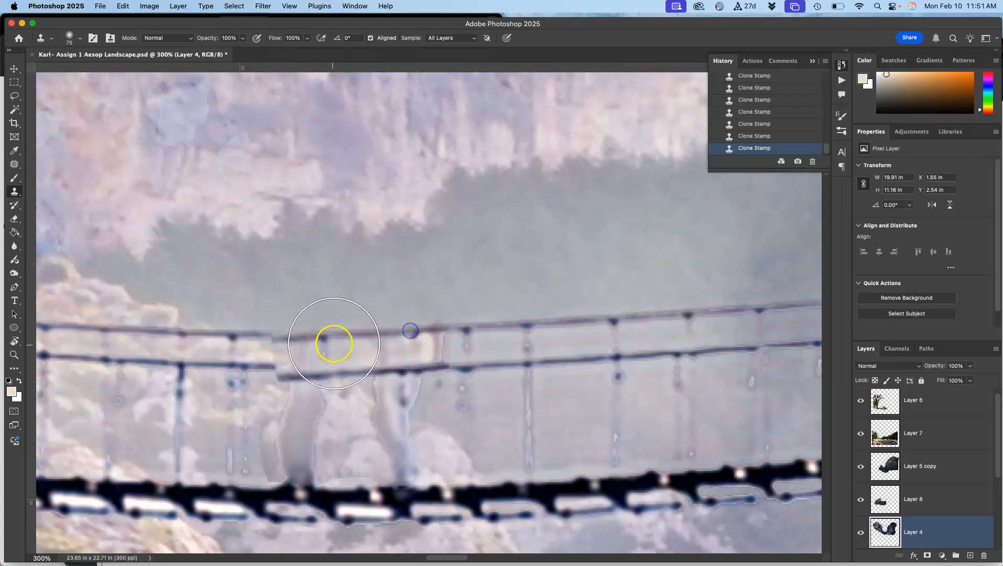
left_click(158, 330, "alt")
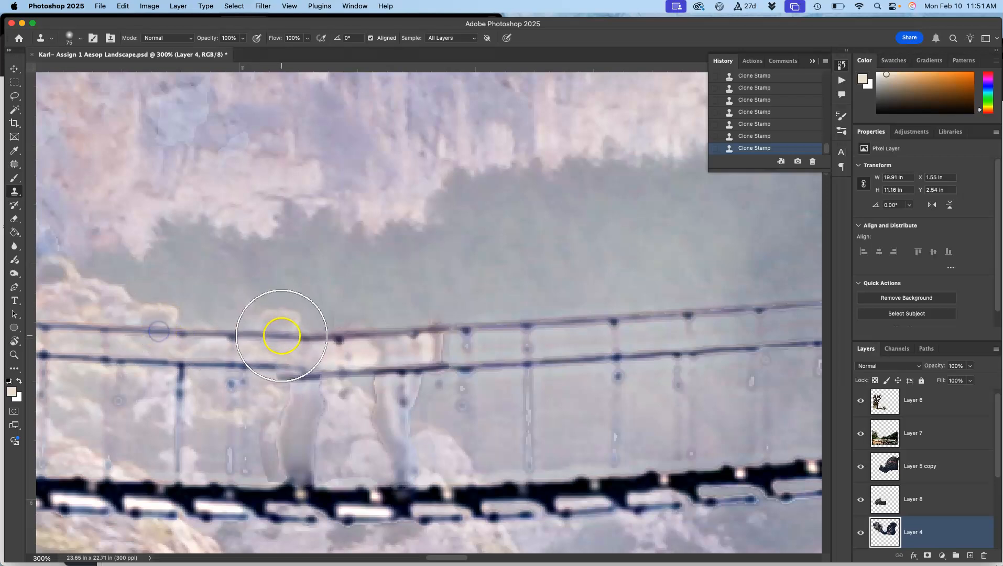
left_click(297, 336)
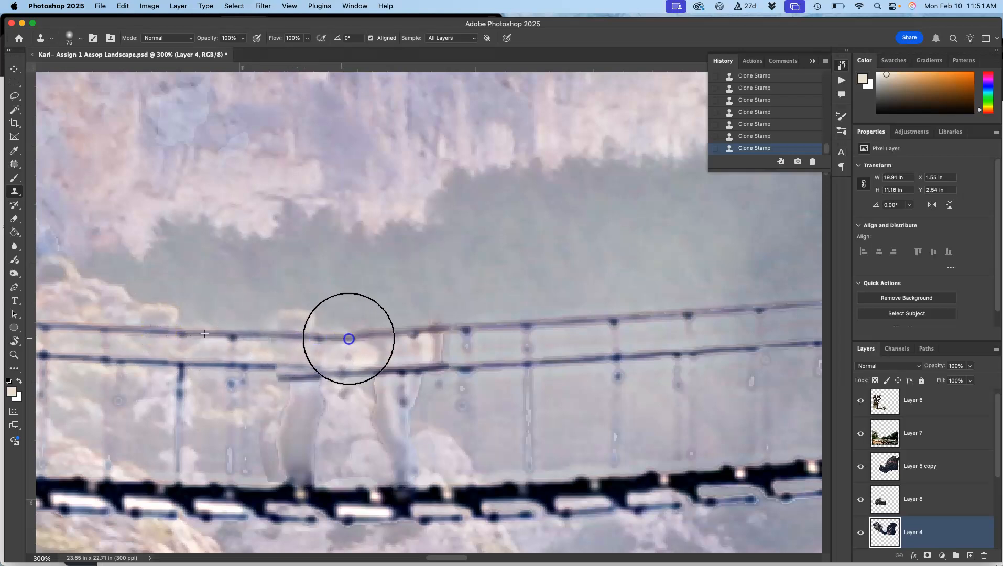
left_click(524, 328, "alt")
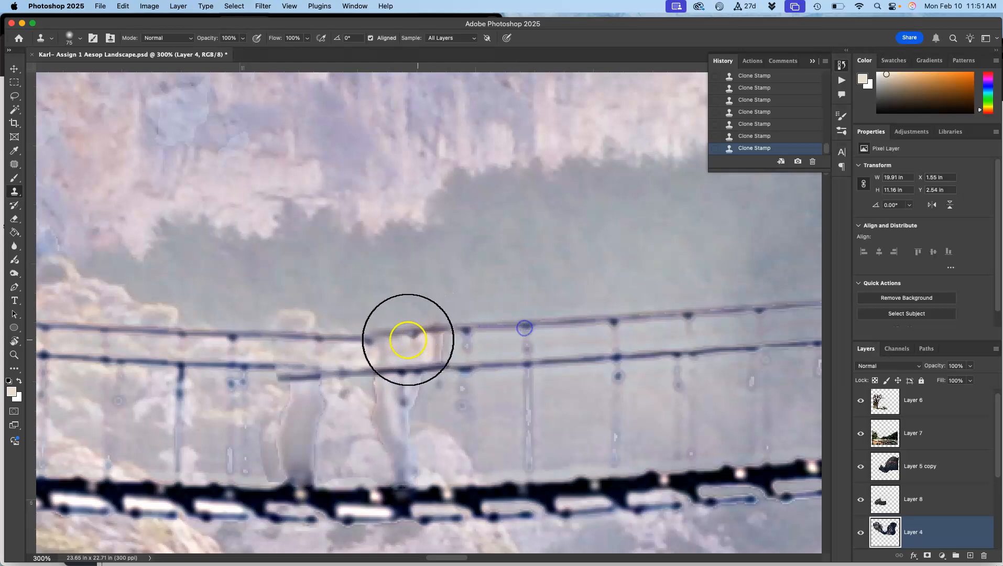
left_click_drag(356, 338, 329, 339)
Clone clean rope over the broken stretch of the bridge's lower rope to join its two ends
left_click(518, 368, "alt")
mouse_move(414, 372)
left_mouse_down()
mouse_move(445, 372)
mouse_move(300, 360)
mouse_move(196, 369)
left_mouse_up()
mouse_move(272, 370)
left_mouse_down()
mouse_move(497, 371)
mouse_move(470, 375)
mouse_move(374, 440)
mouse_move(434, 459)
mouse_move(496, 402)
mouse_move(552, 418)
left_mouse_up()
Clone a vertical suspender and the rocky background over the ghosted legs between the lower rope and the deck
left_click(181, 407, "alt")
mouse_move(313, 415)
left_mouse_down()
mouse_move(291, 419)
mouse_move(291, 438)
left_mouse_up()
left_click_drag(388, 416, 369, 411)
mouse_move(365, 413)
left_mouse_down()
mouse_move(361, 437)
mouse_move(374, 410)
left_mouse_up()
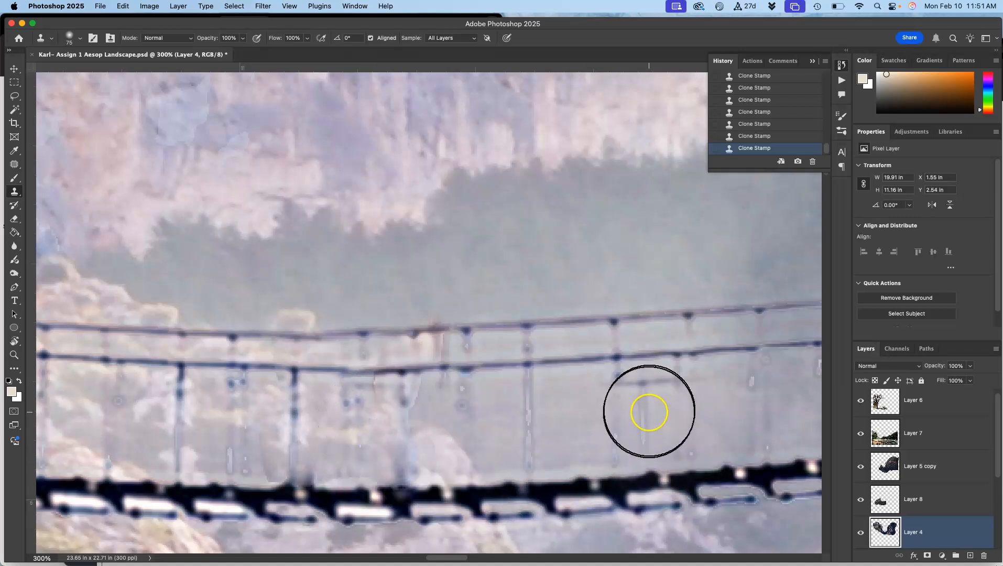
Lasso a selection closely around the two people standing on the cliff ledge at the bridge's near end
key("super+minus")
key("super+minus")
key("super+minus")
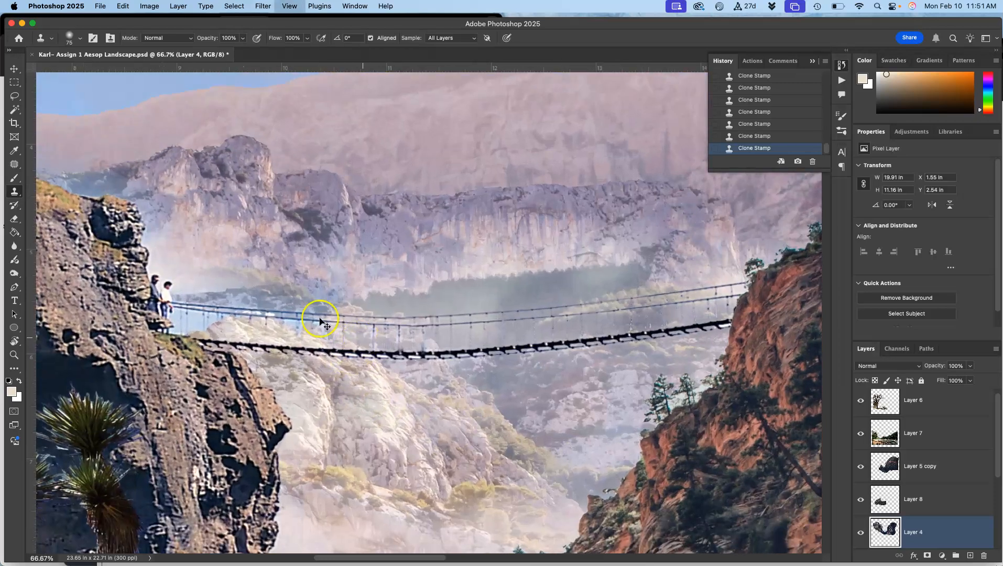
key("super+plus")
key("super+plus")
left_click_drag(209, 243, 751, 278)
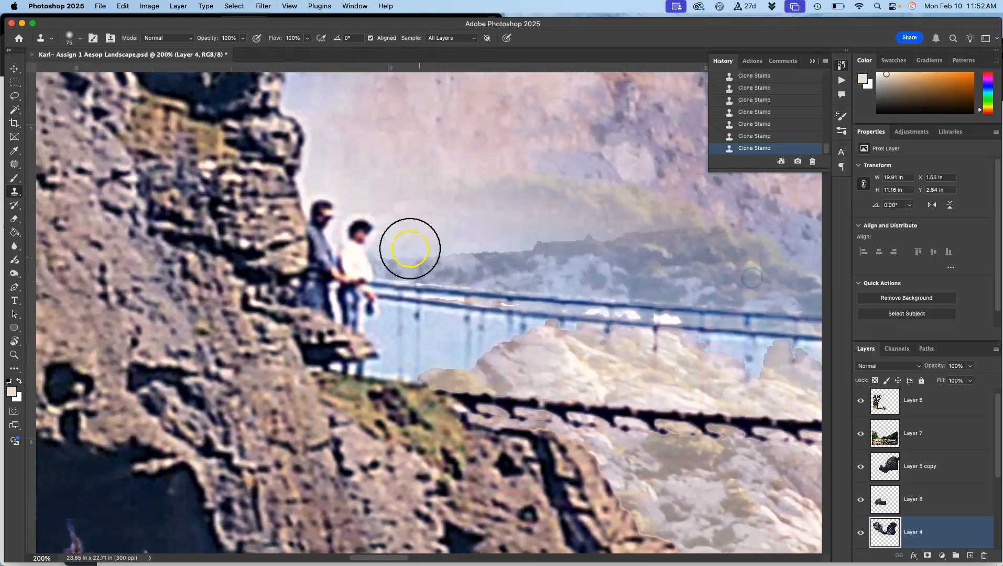
left_click(14, 96)
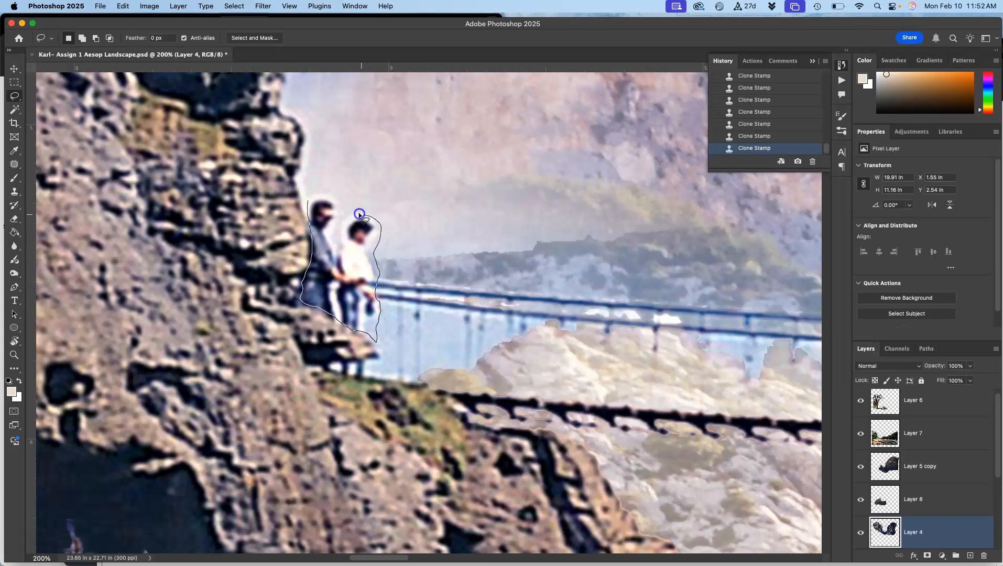
left_click_drag(326, 192, 315, 191)
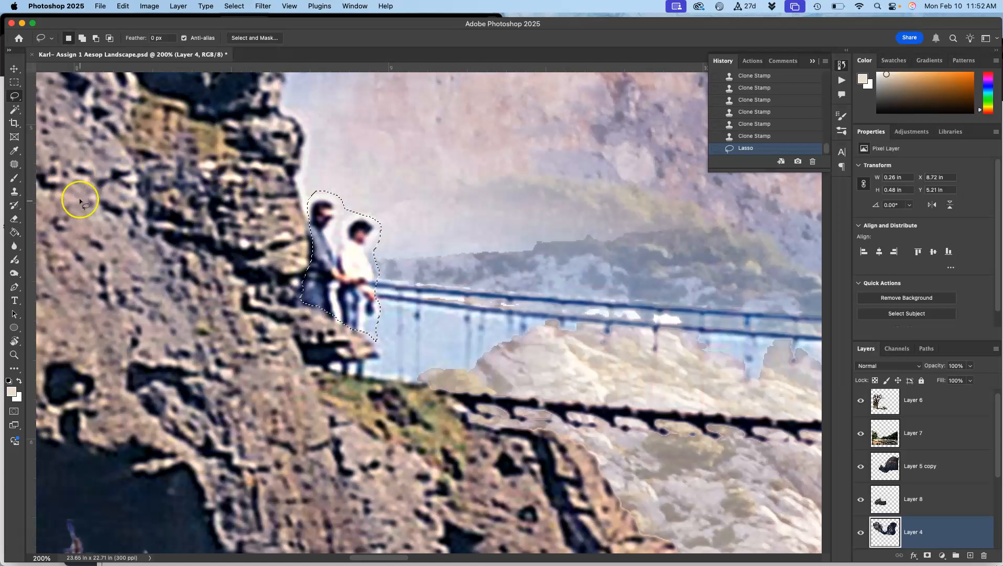
Clone haze, hillside and bridge ropes over the two selected people, redoing the last stroke, then deselect and blend the haze beside the cliff
left_click(15, 191)
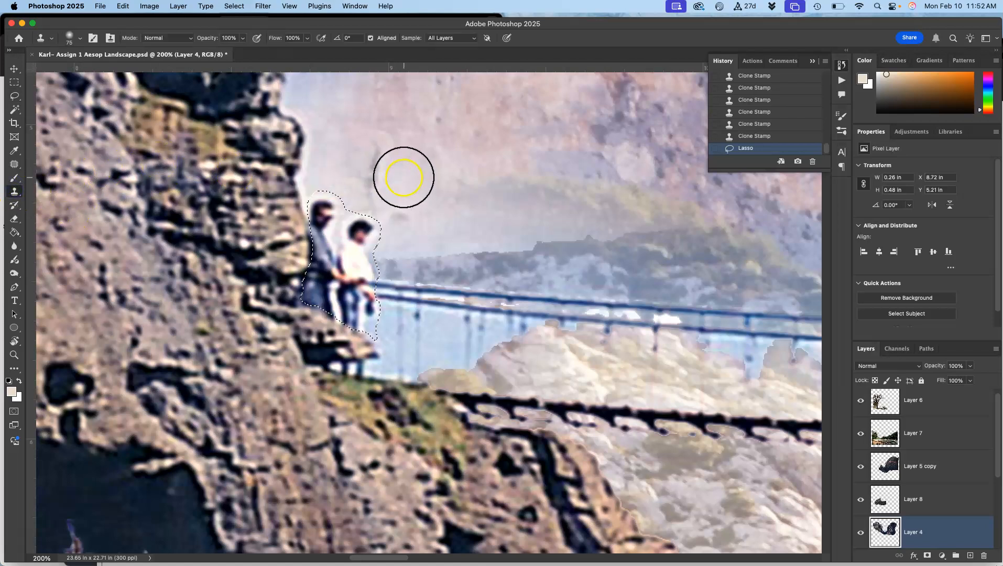
mouse_move(342, 197)
left_mouse_down()
mouse_move(324, 221)
mouse_move(334, 237)
mouse_move(362, 237)
mouse_move(351, 252)
mouse_move(453, 256)
mouse_move(366, 257)
mouse_move(359, 267)
mouse_move(334, 256)
mouse_move(334, 277)
mouse_move(398, 271)
mouse_move(413, 295)
mouse_move(343, 288)
left_mouse_up()
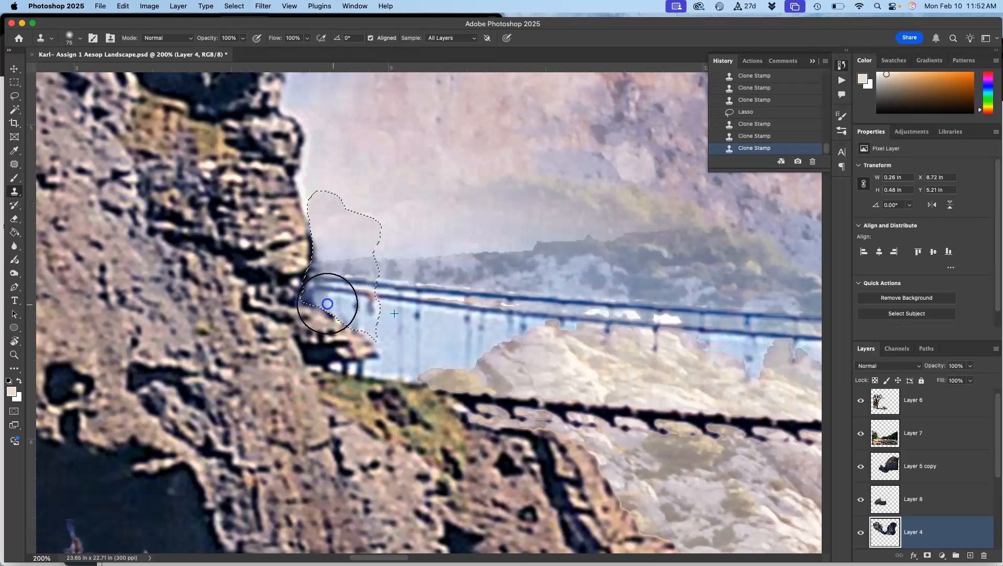
key("super+z")
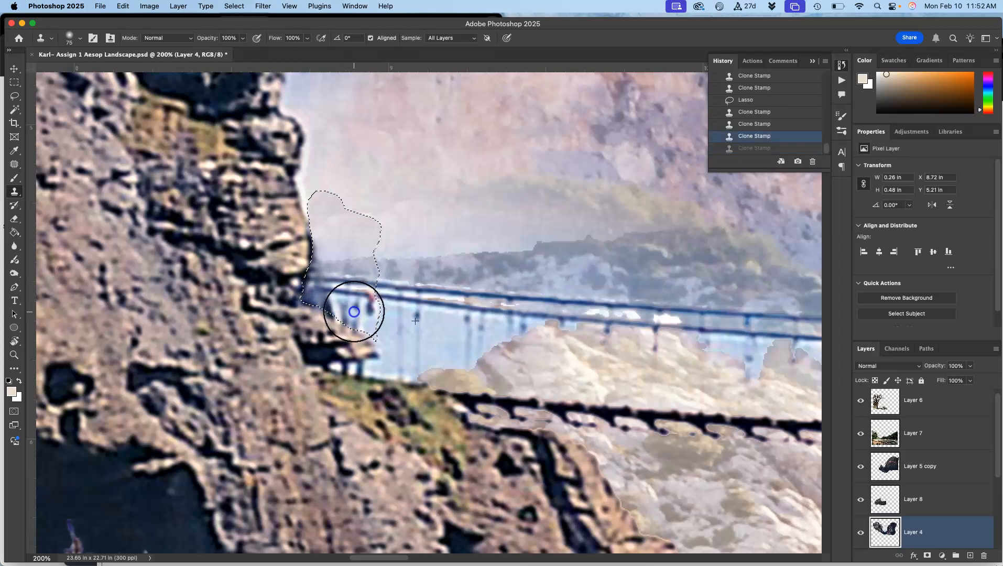
left_click(358, 318)
key("super+d")
mouse_move(493, 171)
left_mouse_down()
mouse_move(459, 206)
mouse_move(371, 223)
mouse_move(321, 186)
left_mouse_up()
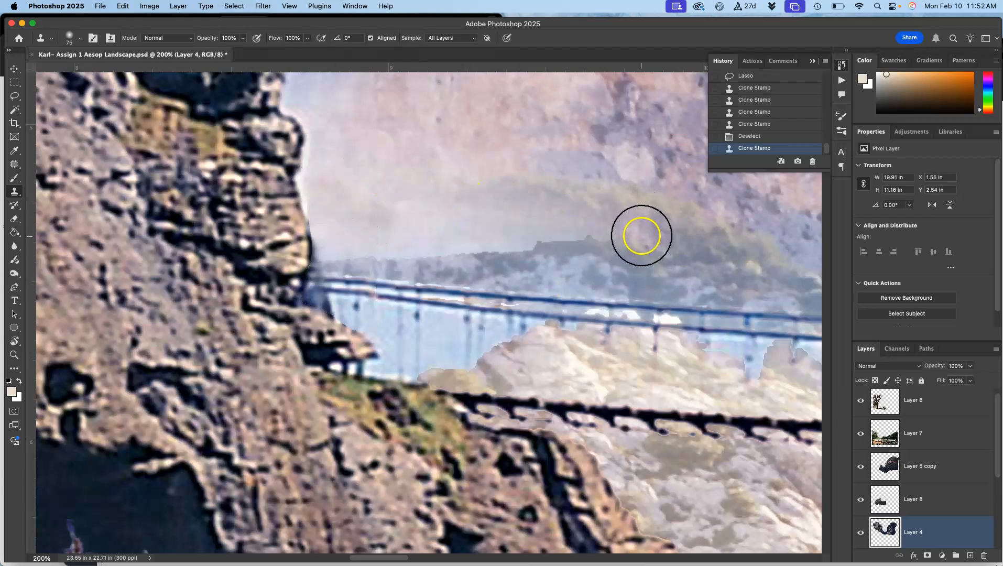
Show the guides and move the upper horizontal guide up to the canvas's top edge
key("super+minus")
key("super+minus")
key("super+minus")
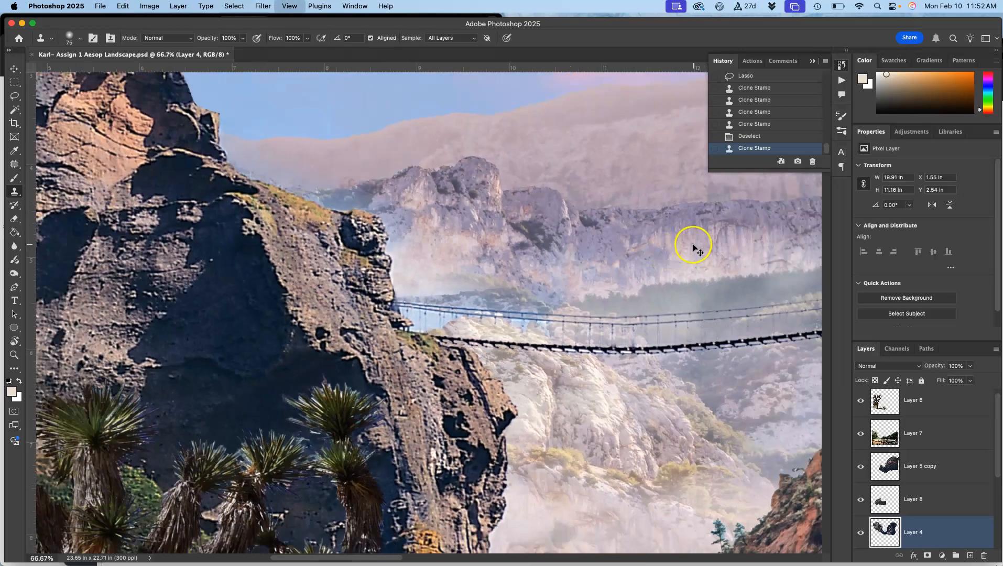
key("super+minus")
key("super+minus")
key("super+minus")
key("super+minus")
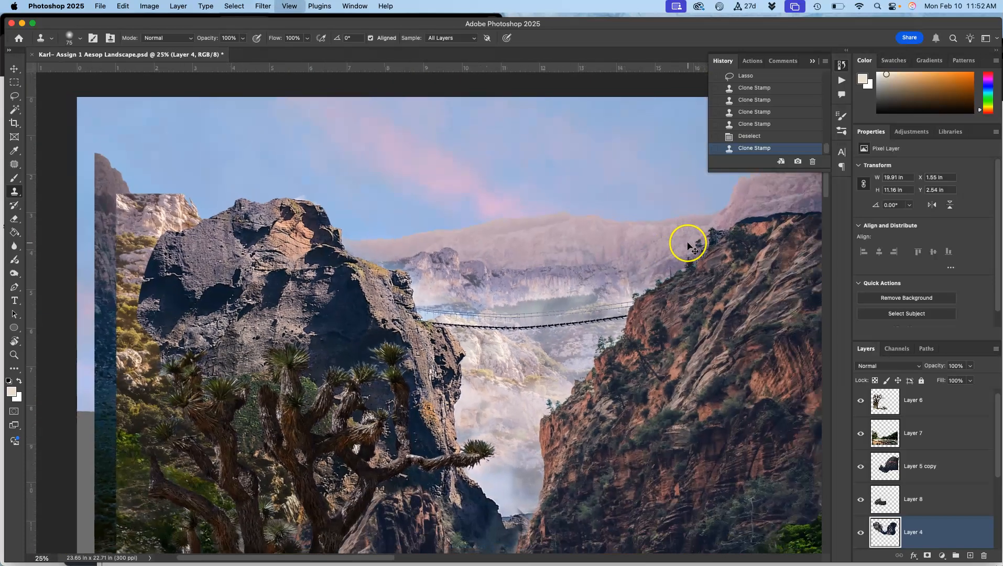
scroll(660, 263, "down", 5)
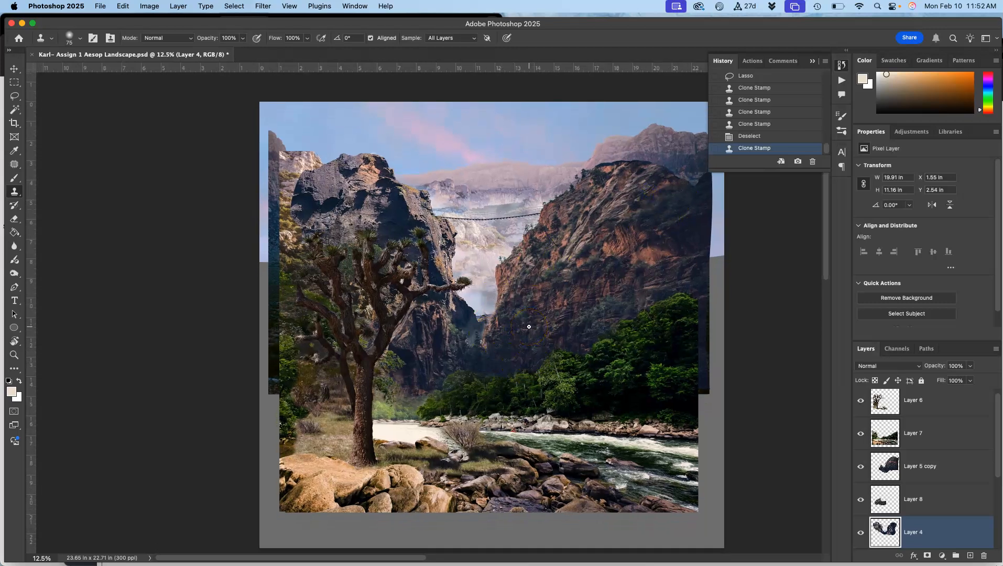
key("super+minus")
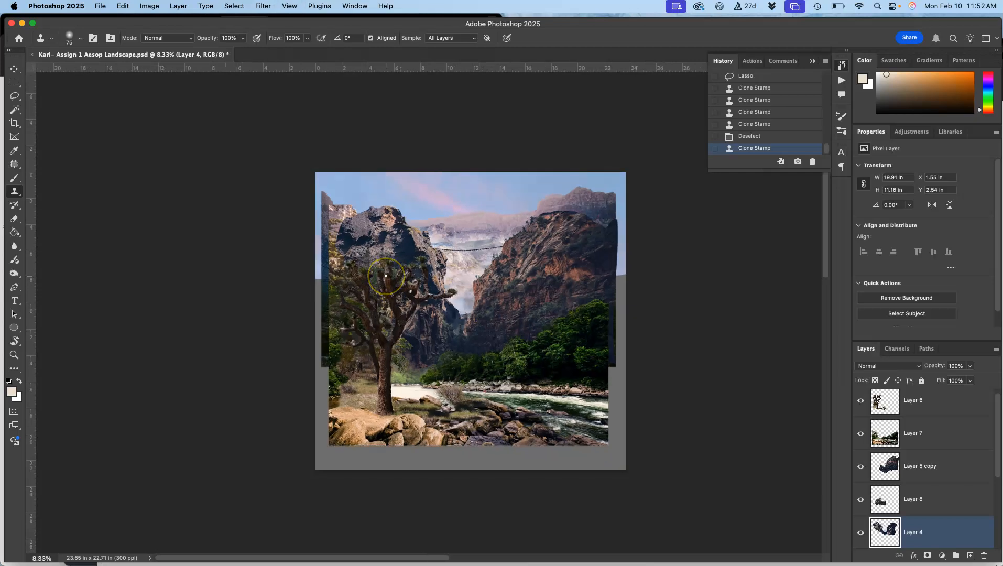
key("super+semicolon")
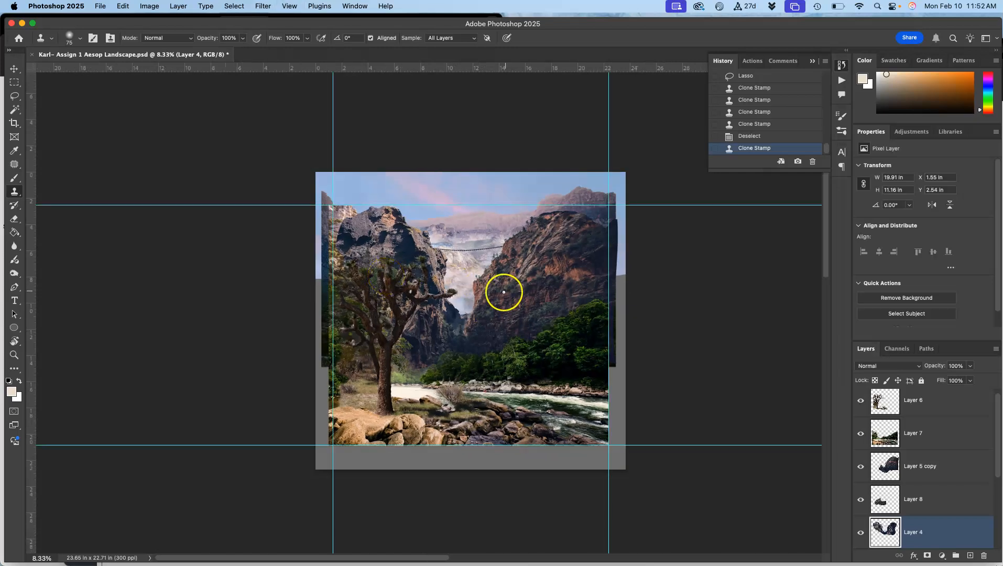
left_click(14, 68)
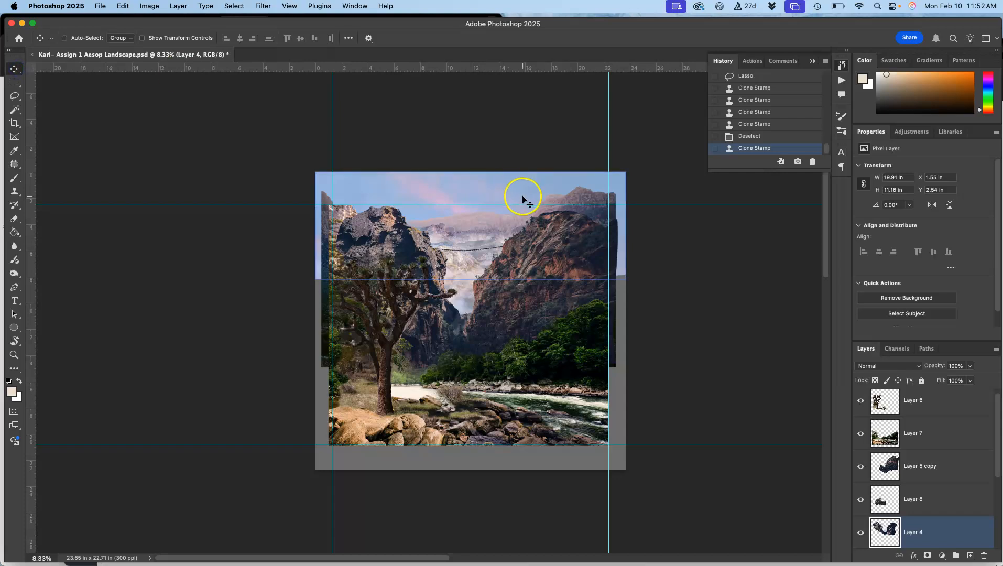
left_click_drag(514, 204, 513, 175)
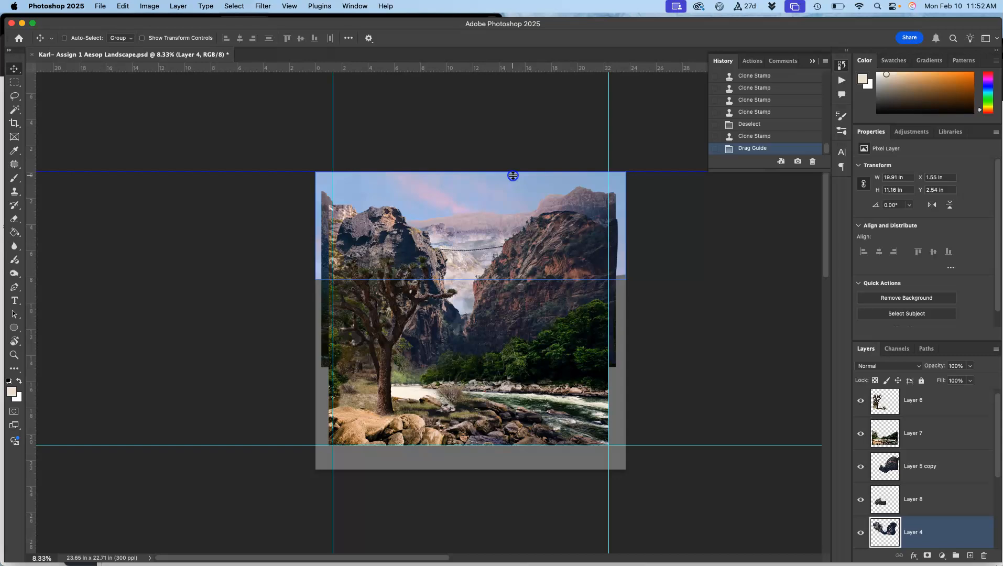
Crop the canvas to the four guides, removing the uneven side edges and grey strip below the rocks, and save the document
left_click(15, 122)
left_click_drag(316, 174, 327, 176)
left_click_drag(614, 466, 608, 459)
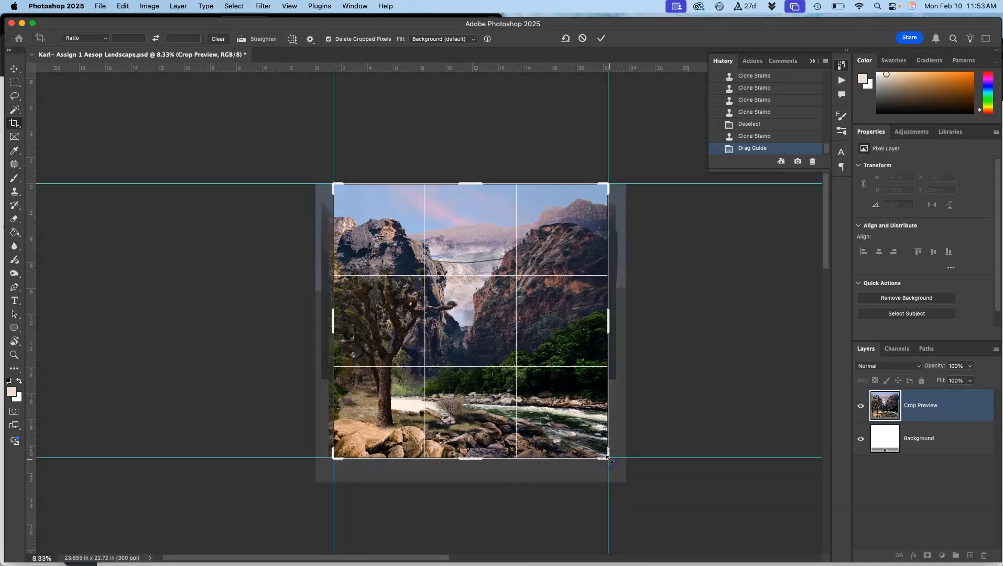
key("Return")
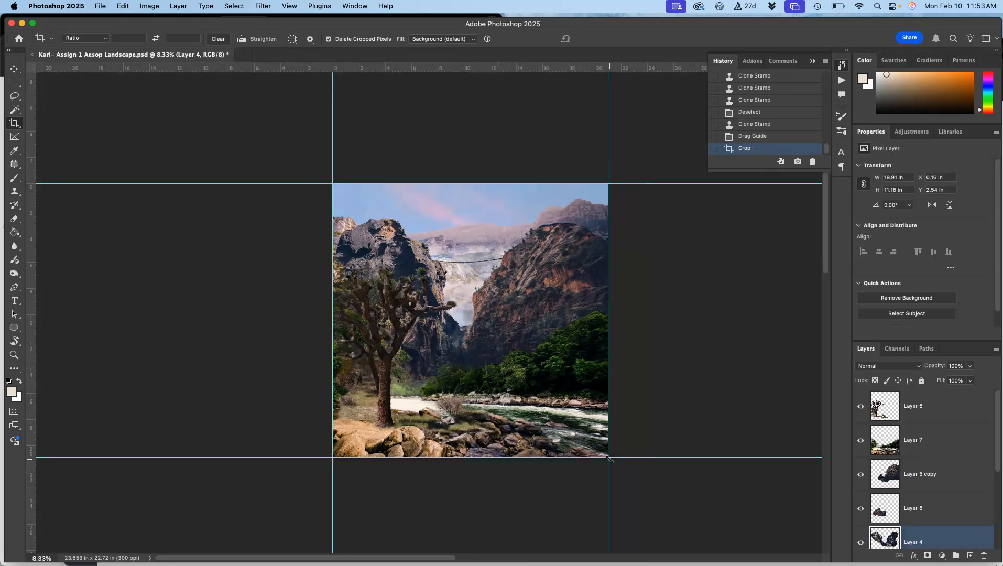
key("super+s")
key("super+a")
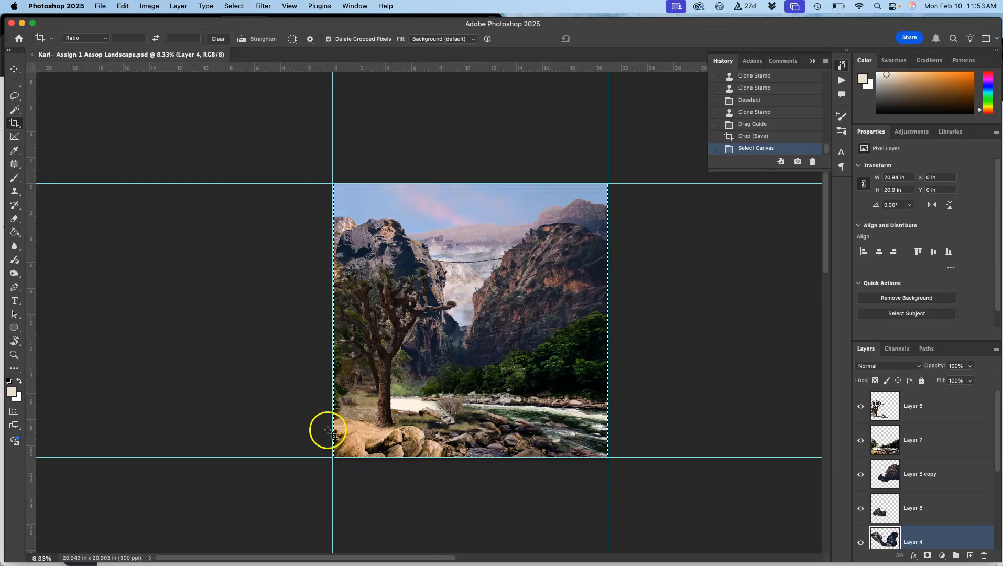
left_click(15, 96)
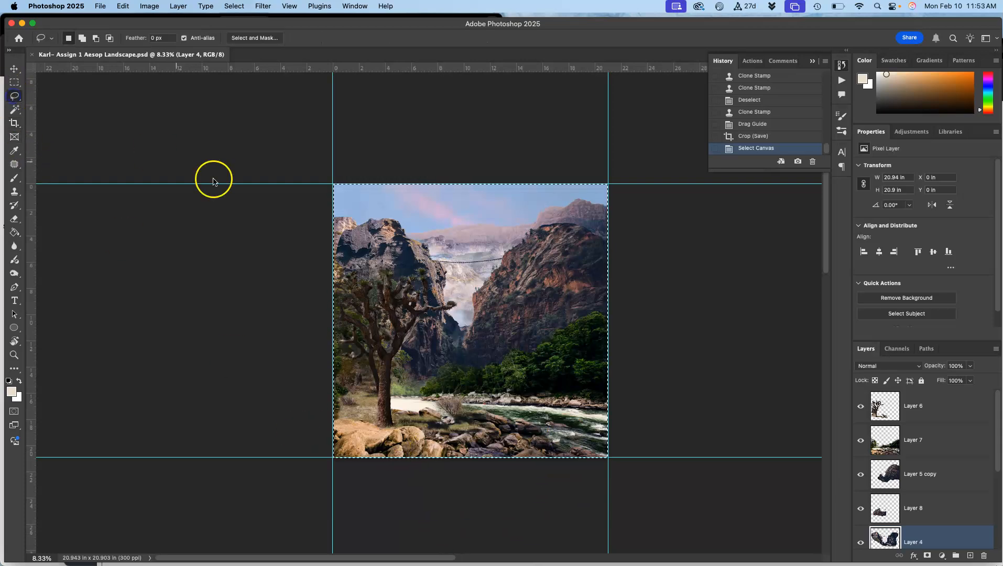
left_click(230, 247)
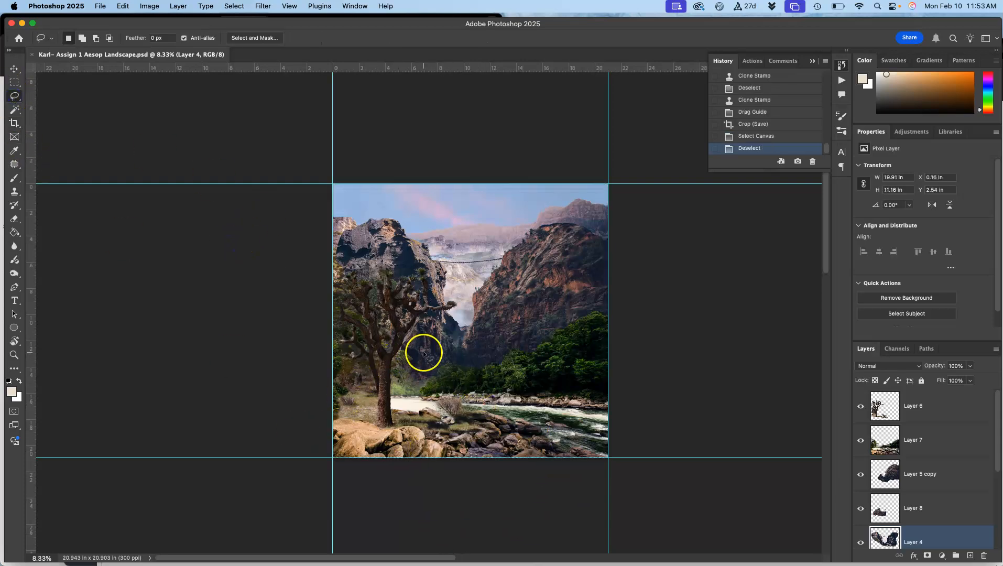